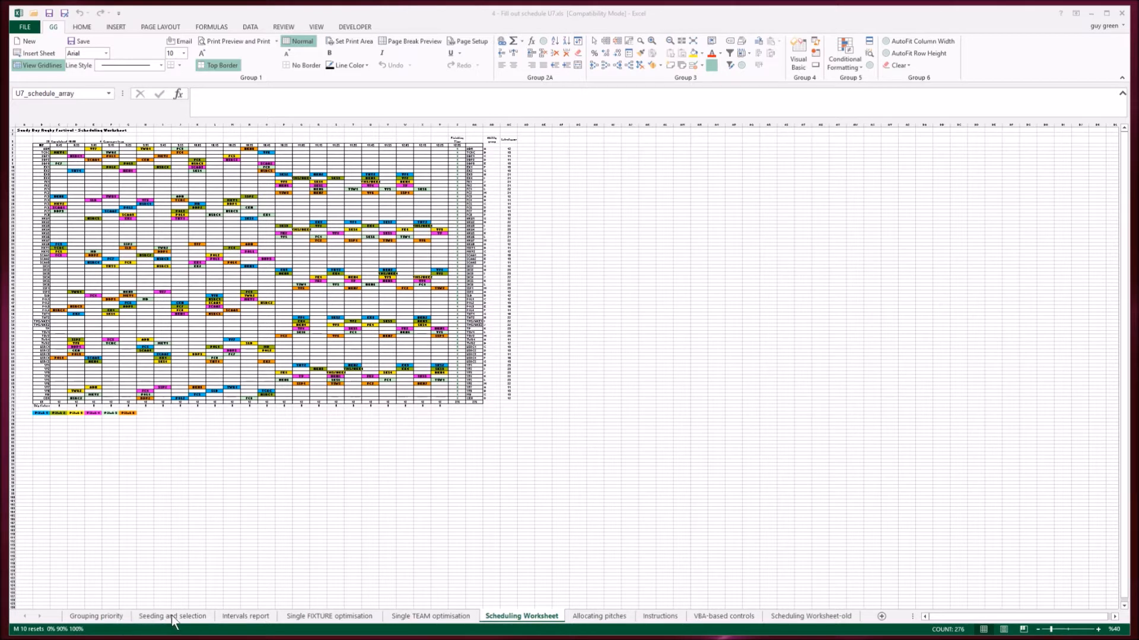
Calculate the team waiting intervals on the Intervals report sheet
{"action": "left_click", "coordinate": [247, 617]}
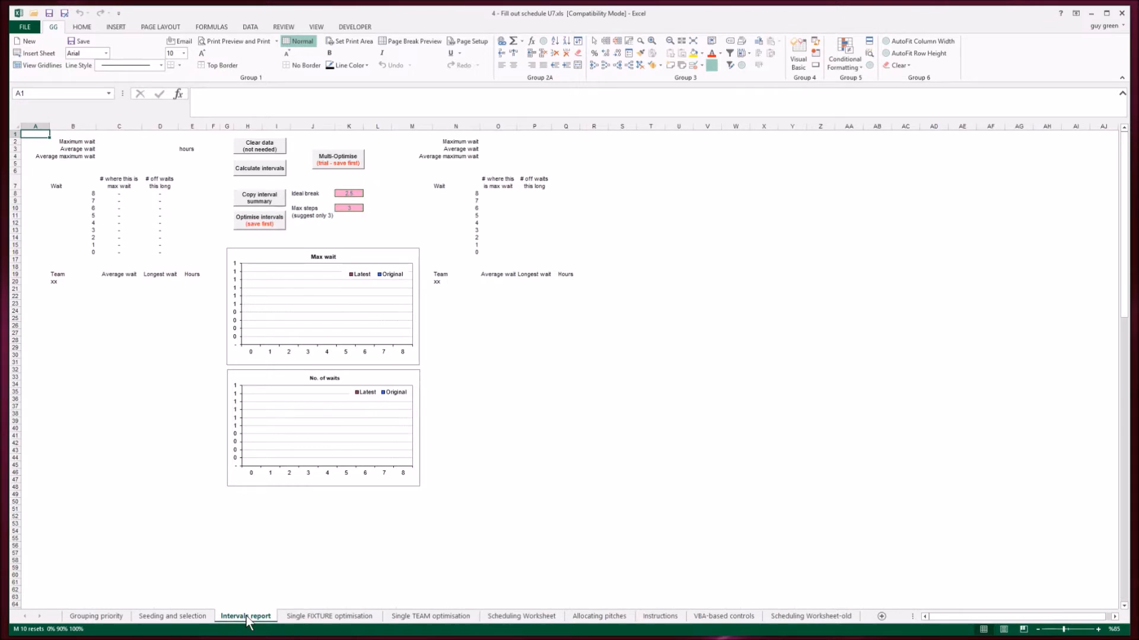
{"action": "left_click", "coordinate": [260, 172]}
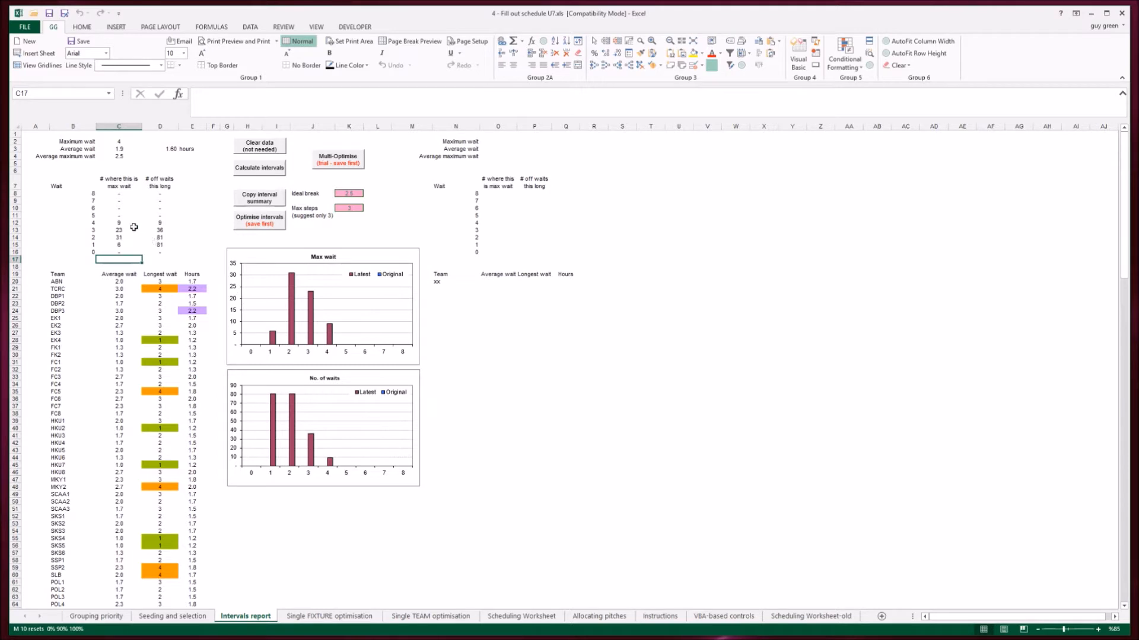
Examine team TCRC's average wait, longest wait and hours in the team table
{"action": "left_click", "coordinate": [97, 281]}
{"action": "key", "text": "Down"}
{"action": "key", "text": "Right"}
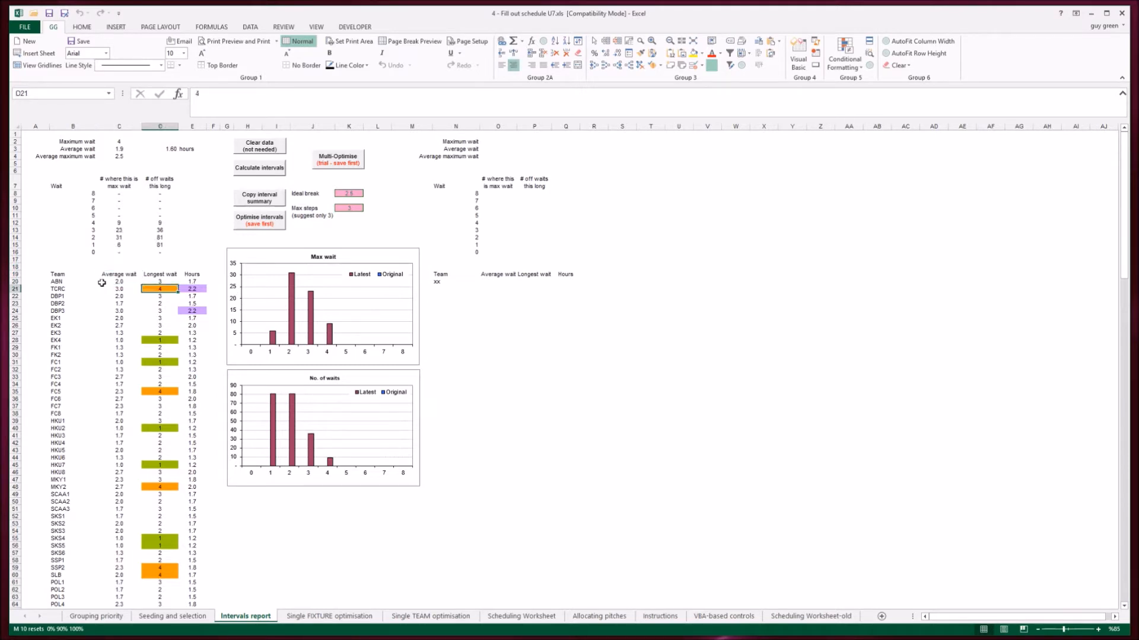
{"action": "key", "text": "Left"}
{"action": "key", "text": "Right"}
{"action": "key", "text": "Right"}
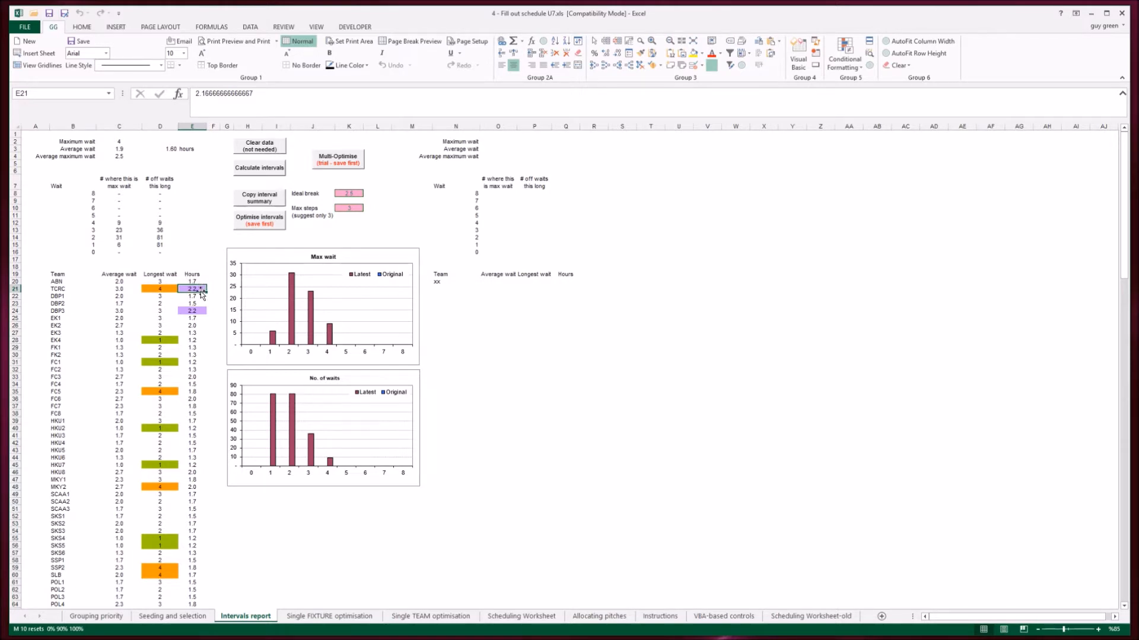
{"action": "key", "text": "Left"}
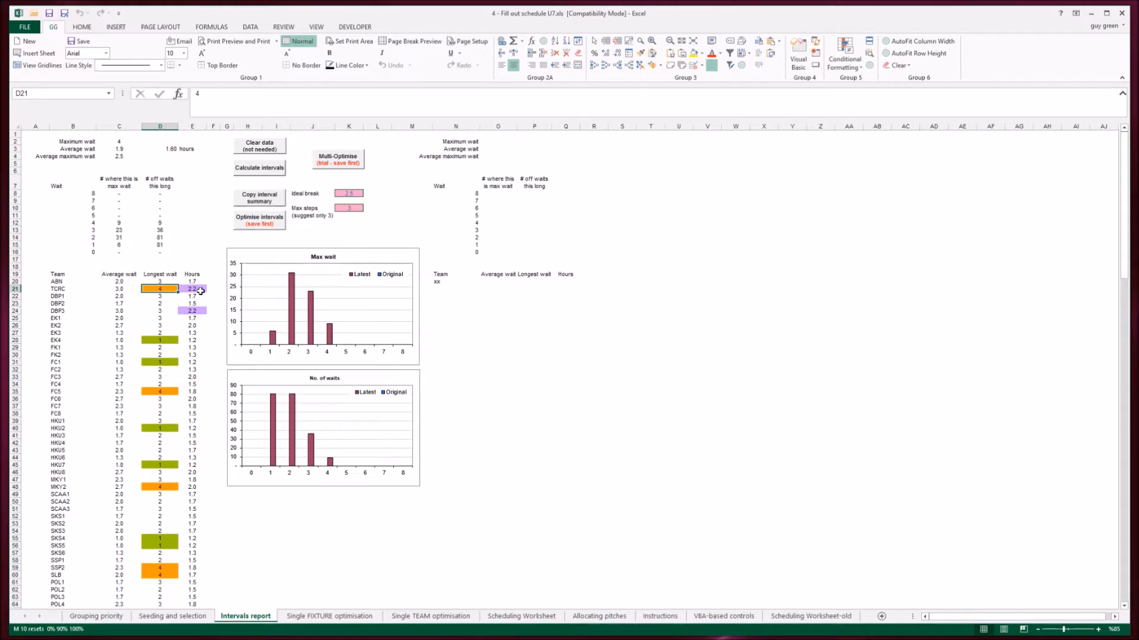
Examine team EK4's longest wait and the number of teams whose maximum wait is 1
{"action": "key", "text": "Down"}
{"action": "key", "text": "Down"}
{"action": "key", "text": "Down"}
{"action": "key", "text": "Down"}
{"action": "key", "text": "Down"}
{"action": "key", "text": "Down"}
{"action": "key", "text": "Down"}
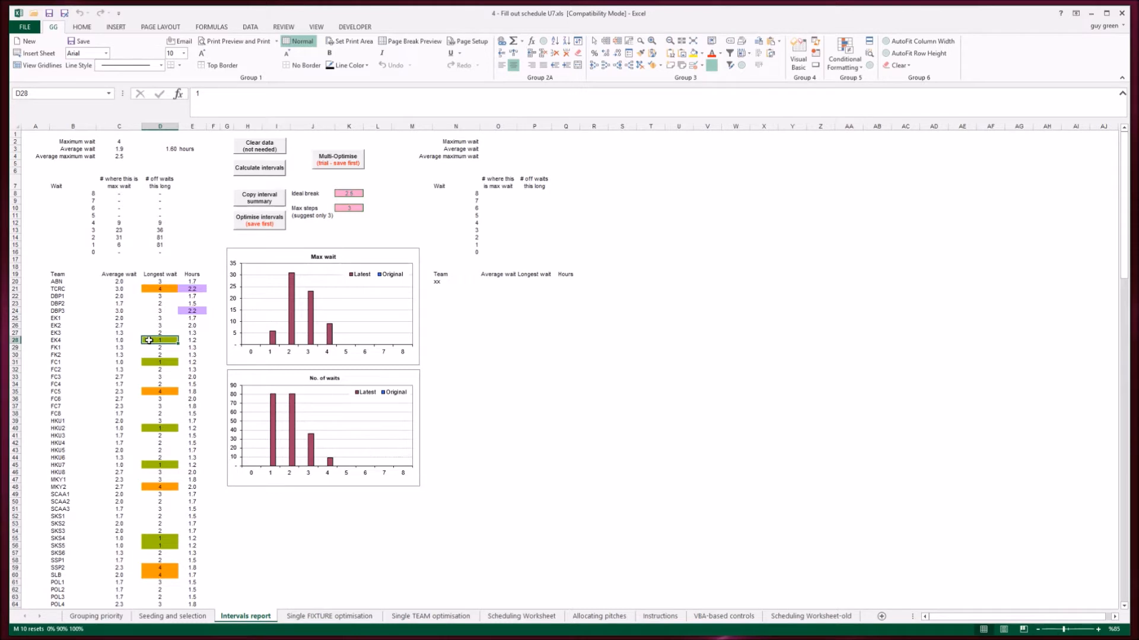
{"action": "key", "text": "Down"}
{"action": "key", "text": "Down"}
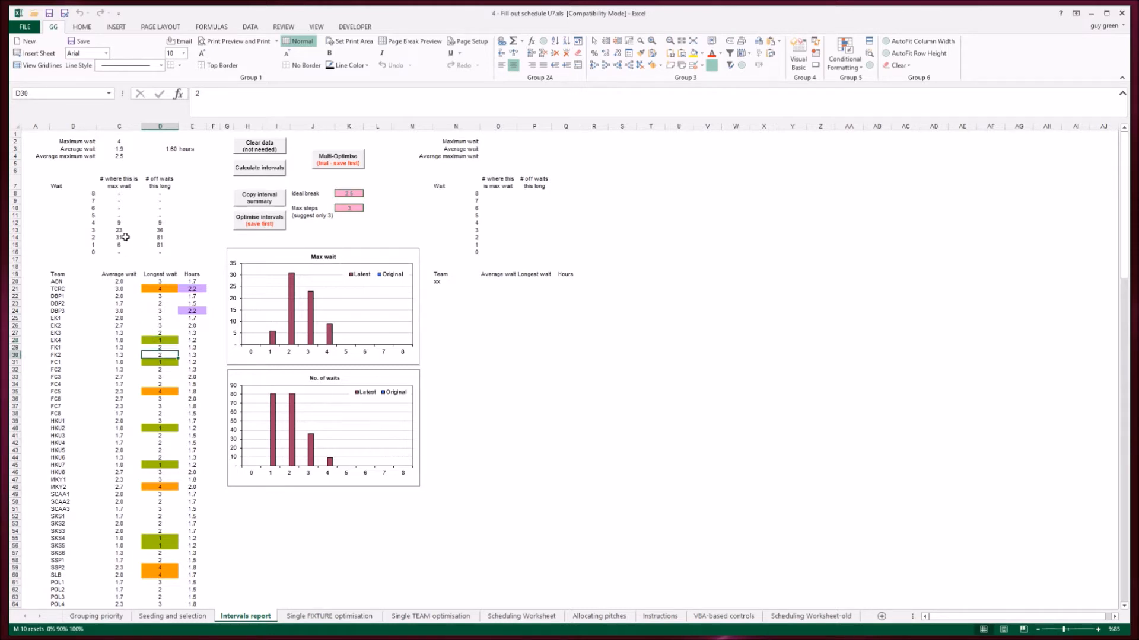
{"action": "left_click", "coordinate": [114, 245]}
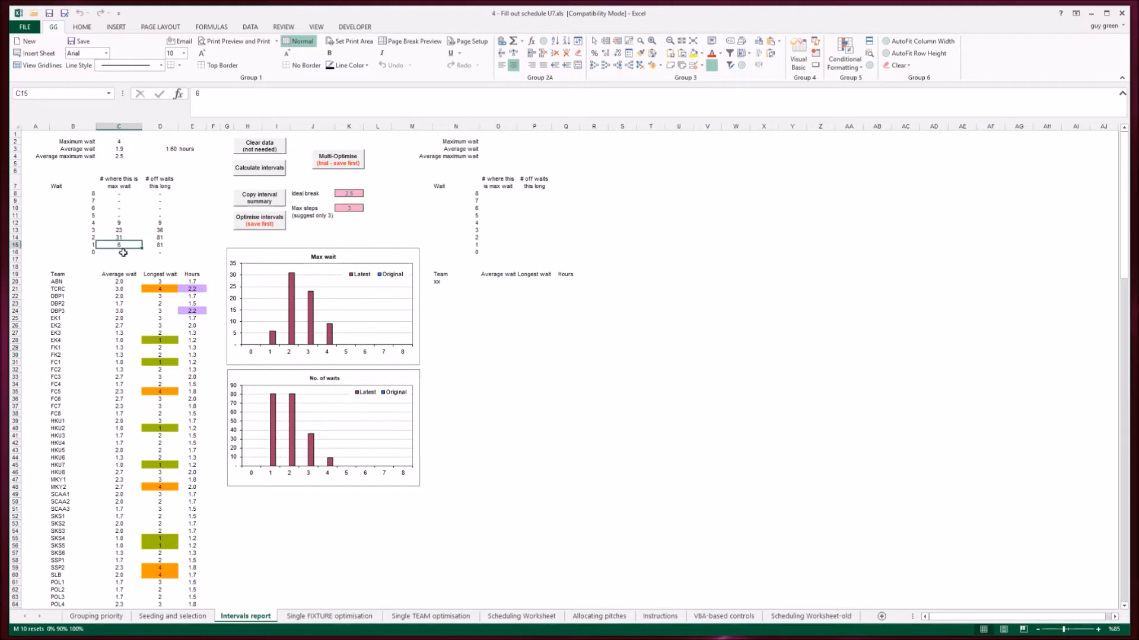
Review the Longest wait column for all teams, from EK4 down to the end of the list and back to the top
{"action": "left_click", "coordinate": [154, 341]}
{"action": "key", "text": "Down"}
{"action": "key", "text": "Down"}
{"action": "key", "text": "Down"}
{"action": "key", "text": "Down"}
{"action": "key", "text": "Down"}
{"action": "key", "text": "Down"}
{"action": "key", "text": "Down"}
{"action": "key", "text": "Down"}
{"action": "key", "text": "Down"}
{"action": "key", "text": "Down"}
{"action": "key", "text": "Down"}
{"action": "key", "text": "Down"}
{"action": "key", "text": "Down"}
{"action": "key", "text": "Down"}
{"action": "key", "text": "Down"}
{"action": "key", "text": "Down"}
{"action": "key", "text": "Down"}
{"action": "key", "text": "Down"}
{"action": "key", "text": "Down"}
{"action": "key", "text": "Down"}
{"action": "key", "text": "Down"}
{"action": "key", "text": "Down"}
{"action": "key", "text": "Down"}
{"action": "key", "text": "Down"}
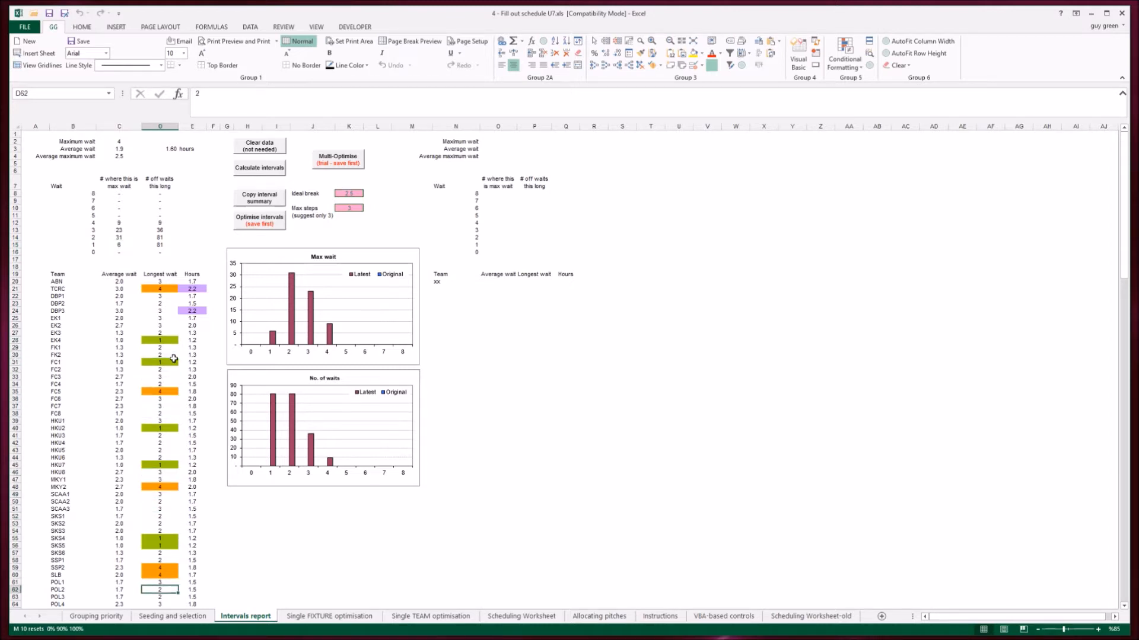
{"action": "key", "text": "Down"}
{"action": "key", "text": "Down"}
{"action": "key", "text": "Down"}
{"action": "key", "text": "Down"}
{"action": "key", "text": "Down"}
{"action": "key", "text": "Down"}
{"action": "key", "text": "Down"}
{"action": "key", "text": "Down"}
{"action": "key", "text": "Down"}
{"action": "key", "text": "Down"}
{"action": "key", "text": "Down"}
{"action": "key", "text": "Down"}
{"action": "key", "text": "Down"}
{"action": "key", "text": "Down"}
{"action": "key", "text": "Down"}
{"action": "key", "text": "Down"}
{"action": "key", "text": "Down"}
{"action": "key", "text": "Down"}
{"action": "key", "text": "Down"}
{"action": "key", "text": "Down"}
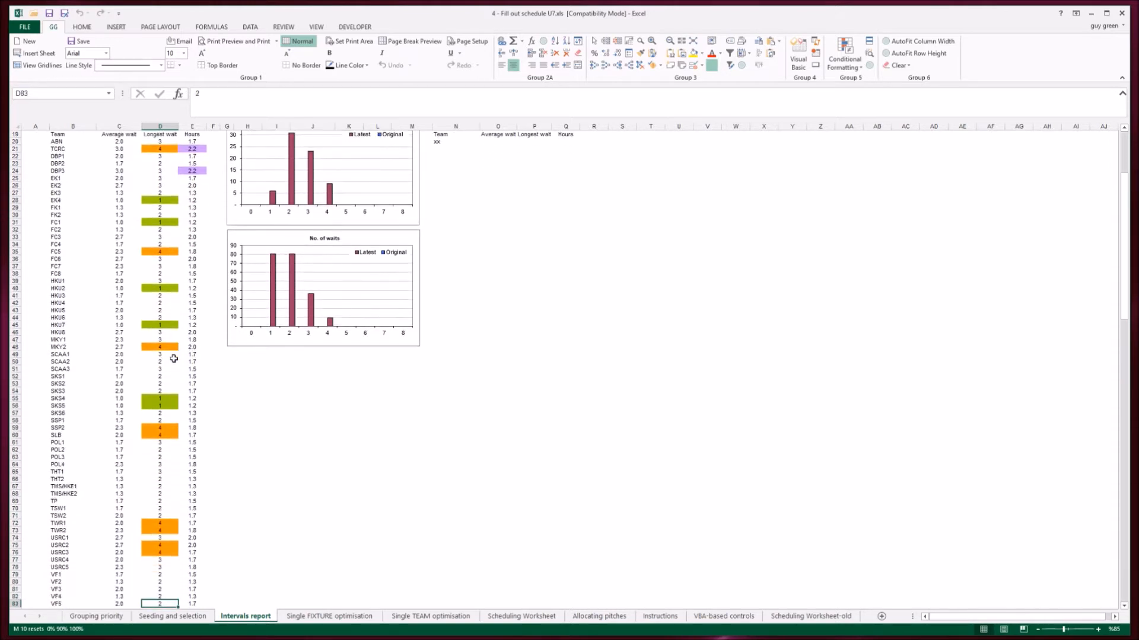
{"action": "key", "text": "Down"}
{"action": "key", "text": "Down"}
{"action": "key", "text": "Down"}
{"action": "key", "text": "Down"}
{"action": "key", "text": "Down"}
{"action": "key", "text": "Down"}
{"action": "key", "text": "Down"}
{"action": "key", "text": "Down"}
{"action": "key", "text": "Up"}
{"action": "key", "text": "Up"}
{"action": "key", "text": "Up"}
{"action": "key", "text": "Up"}
{"action": "key", "text": "Up"}
{"action": "key", "text": "Up"}
{"action": "key", "text": "Up"}
{"action": "key", "text": "Up"}
{"action": "key", "text": "Up"}
{"action": "key", "text": "Up"}
{"action": "key", "text": "Up"}
{"action": "key", "text": "Up"}
{"action": "key", "text": "Up"}
{"action": "key", "text": "Up"}
{"action": "key", "text": "Up"}
{"action": "key", "text": "Up"}
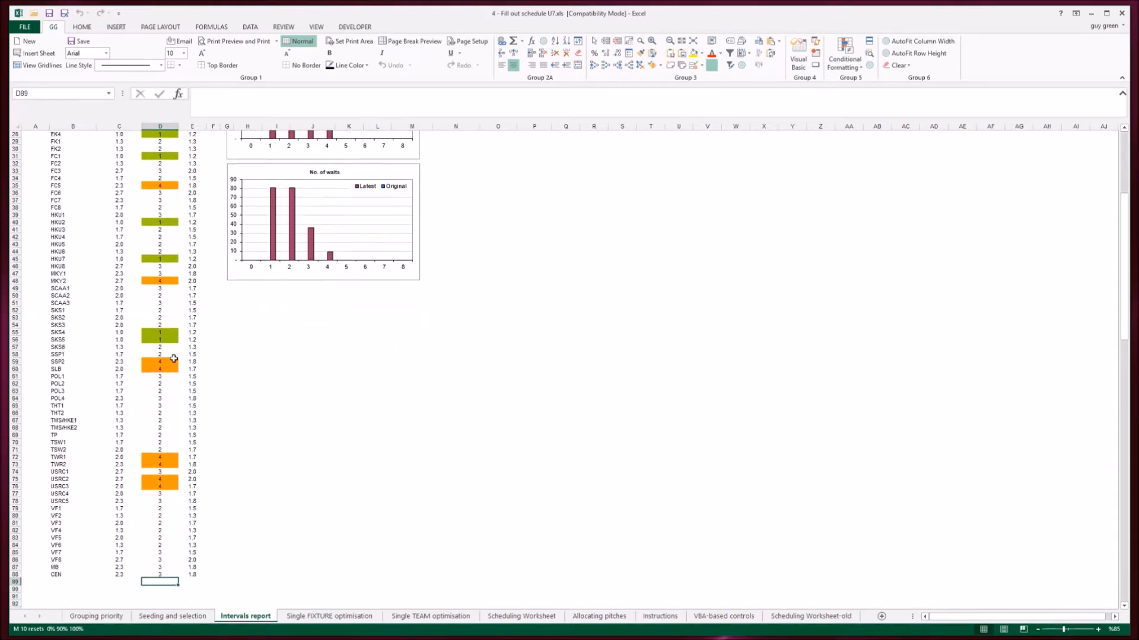
{"action": "key", "text": "Up"}
{"action": "key", "text": "Up"}
{"action": "key", "text": "Up"}
{"action": "key", "text": "Up"}
{"action": "key", "text": "Up"}
{"action": "key", "text": "Up"}
{"action": "key", "text": "Up"}
{"action": "key", "text": "Up"}
{"action": "key", "text": "Up"}
{"action": "key", "text": "Up"}
{"action": "key", "text": "Up"}
{"action": "key", "text": "Up"}
{"action": "key", "text": "Up"}
{"action": "key", "text": "Up"}
{"action": "key", "text": "Up"}
{"action": "key", "text": "Up"}
{"action": "key", "text": "Up"}
{"action": "key", "text": "Up"}
{"action": "key", "text": "Up"}
{"action": "key", "text": "Up"}
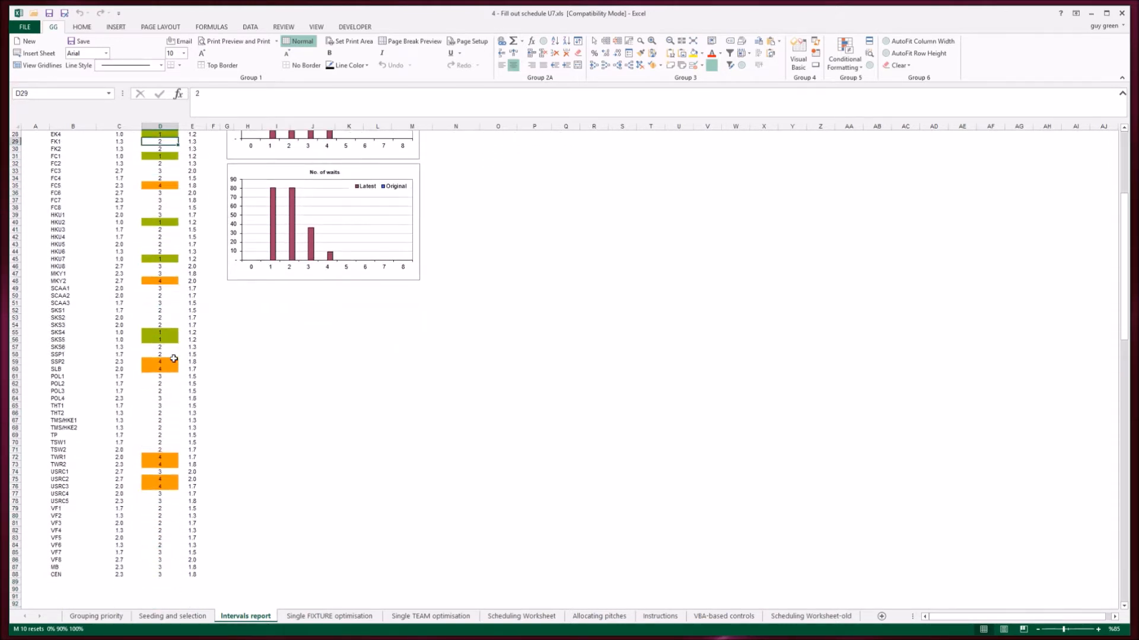
{"action": "key", "text": "Up"}
{"action": "key", "text": "Up"}
{"action": "key", "text": "Up"}
{"action": "key", "text": "Up"}
{"action": "key", "text": "Up"}
{"action": "key", "text": "Up"}
{"action": "key", "text": "Up"}
{"action": "key", "text": "Up"}
{"action": "key", "text": "Up"}
{"action": "key", "text": "Up"}
{"action": "key", "text": "Up"}
{"action": "key", "text": "Up"}
{"action": "key", "text": "Up"}
{"action": "key", "text": "Up"}
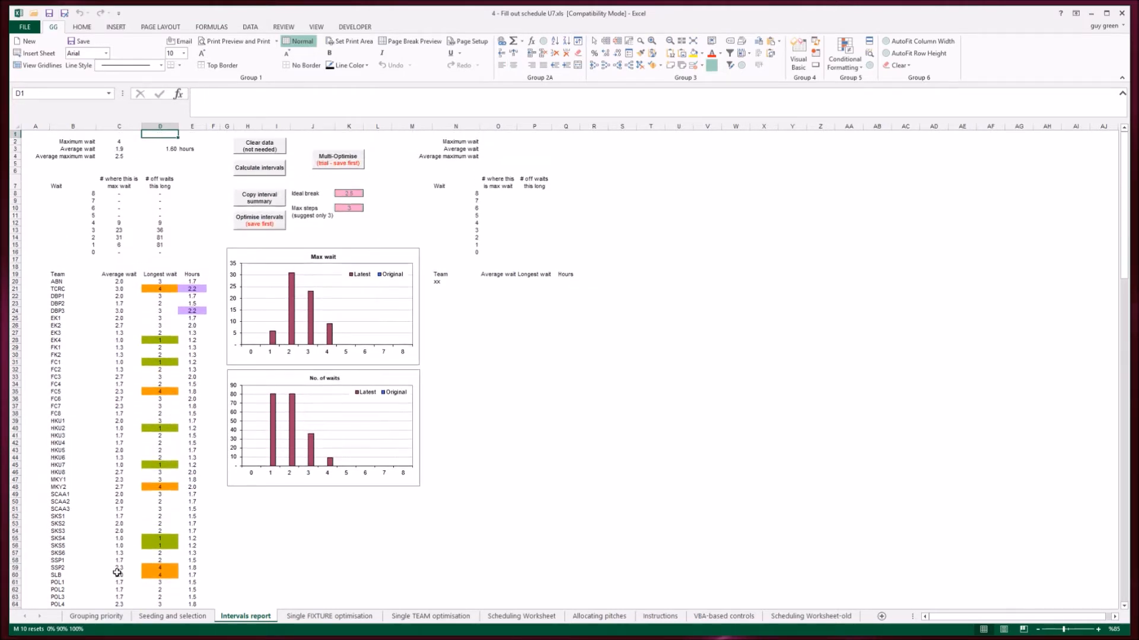
Inspect the Grouping priority sheet's timeslot matrix around the change of batch, including all six groups in the 10:55 row
{"action": "left_click", "coordinate": [121, 617]}
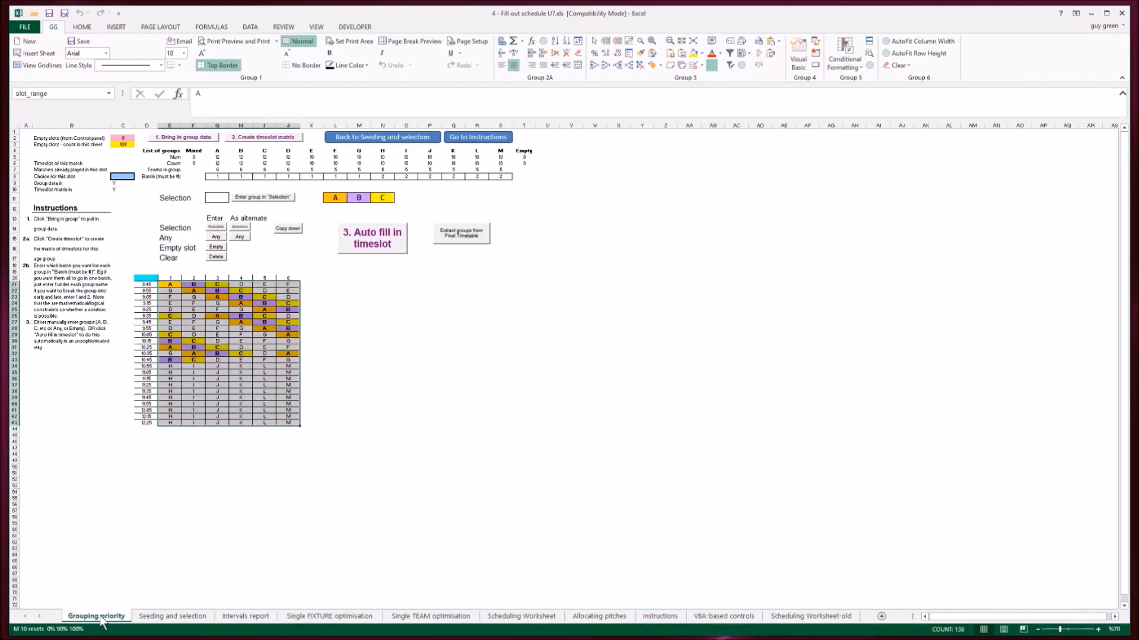
{"action": "left_click", "coordinate": [169, 351]}
{"action": "key", "text": "Down"}
{"action": "key", "text": "Down"}
{"action": "key", "text": "shift+Right"}
{"action": "key", "text": "shift+Right"}
{"action": "key", "text": "shift+Right"}
{"action": "key", "text": "shift+Right"}
{"action": "key", "text": "shift+Right"}
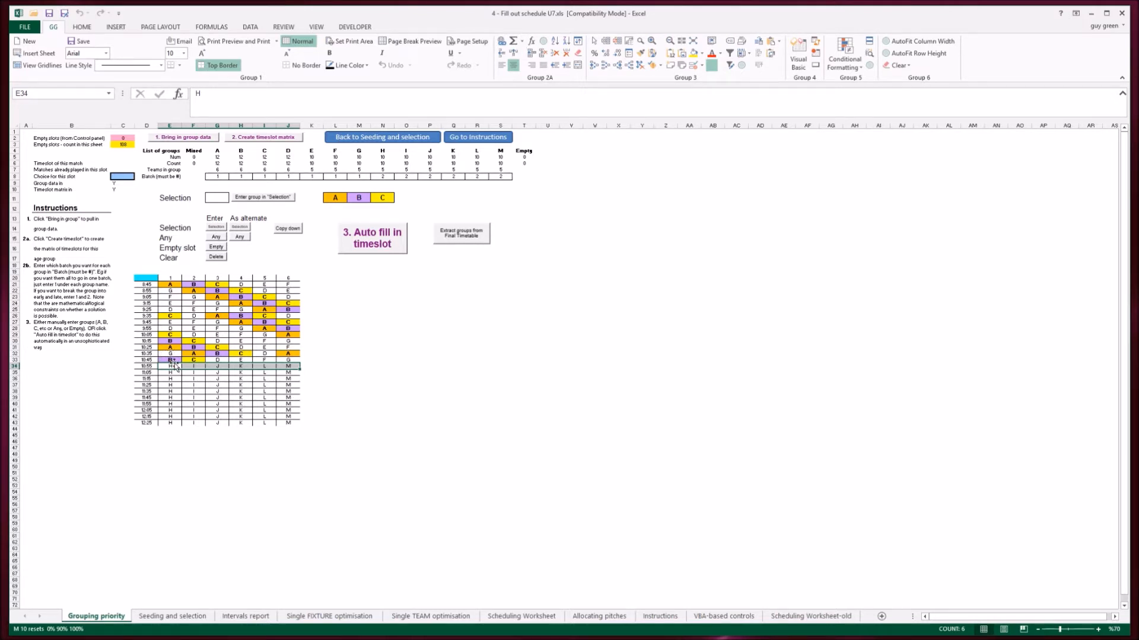
{"action": "left_click", "coordinate": [172, 355]}
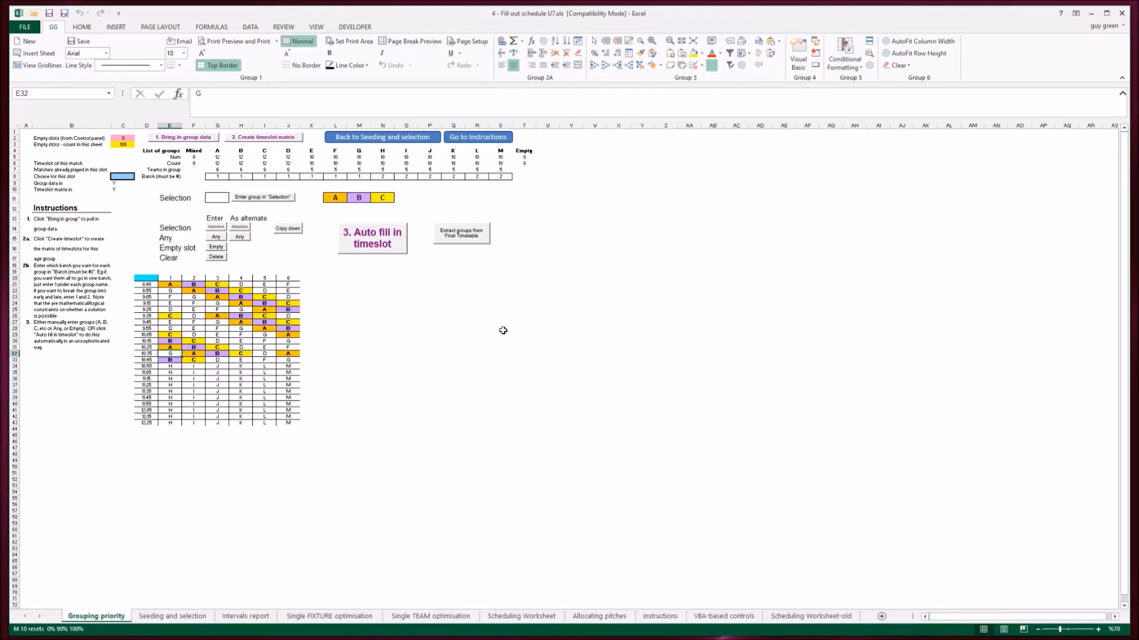
Examine the Late start and Early finish columns for the first team on the Seeding and selection sheet
{"action": "key", "text": "ctrl+Page_Down"}
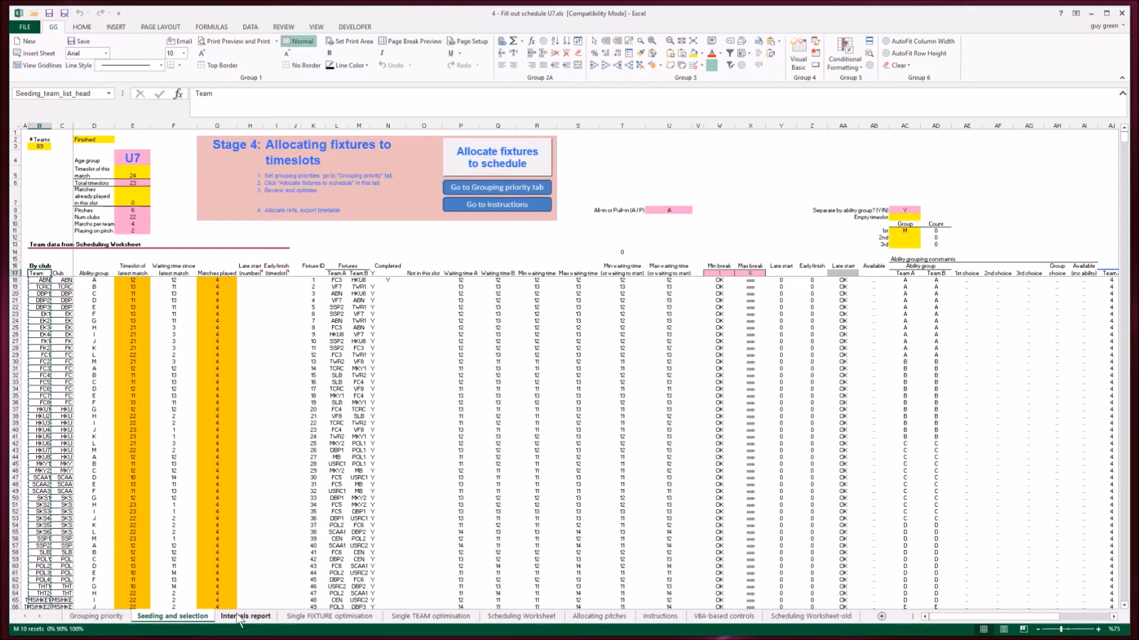
{"action": "key", "text": "Right"}
{"action": "key", "text": "Right"}
{"action": "key", "text": "Right"}
{"action": "key", "text": "Right"}
{"action": "key", "text": "Right"}
{"action": "key", "text": "Right"}
{"action": "key", "text": "Right"}
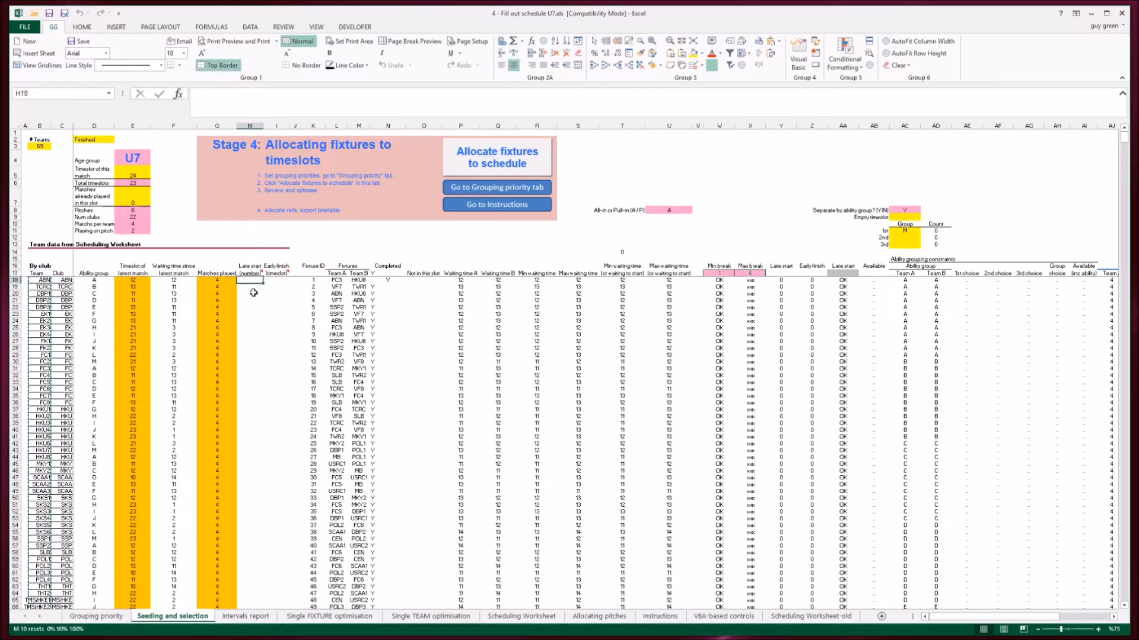
{"action": "key", "text": "Down"}
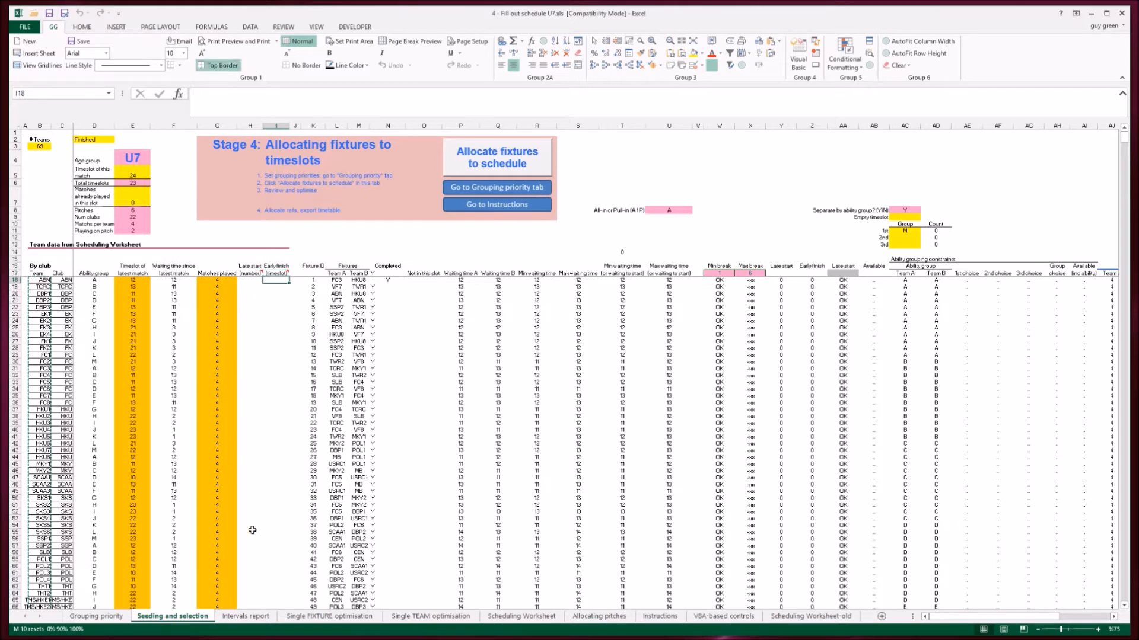
Look over the Single FIXTURE optimisation and Single TEAM optimisation sheets
{"action": "left_click", "coordinate": [248, 619]}
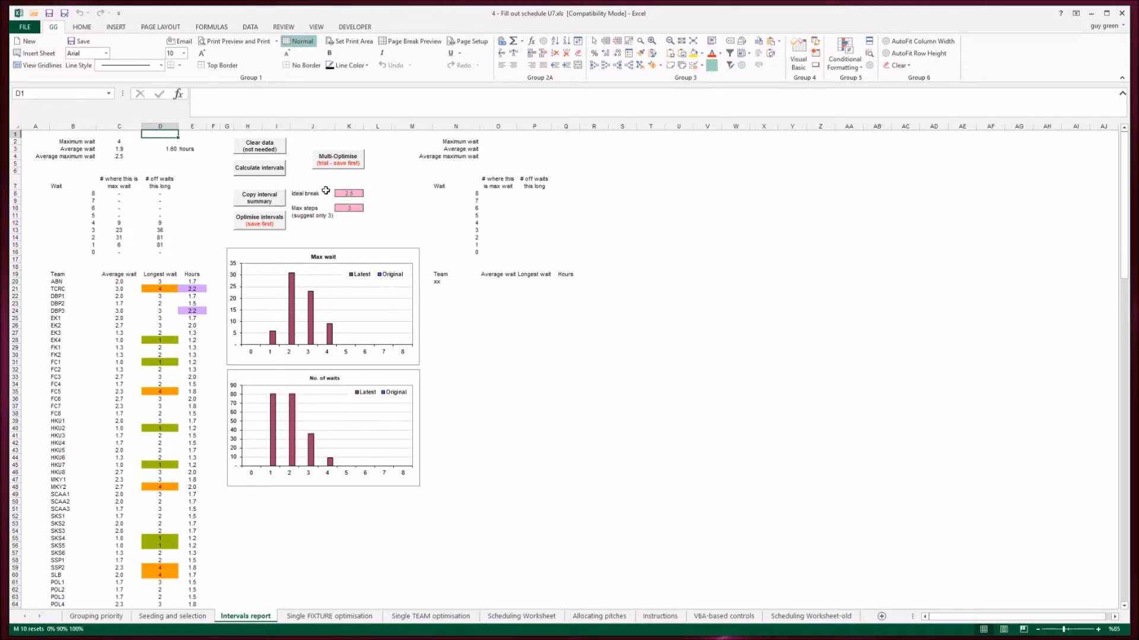
{"action": "left_click", "coordinate": [332, 621]}
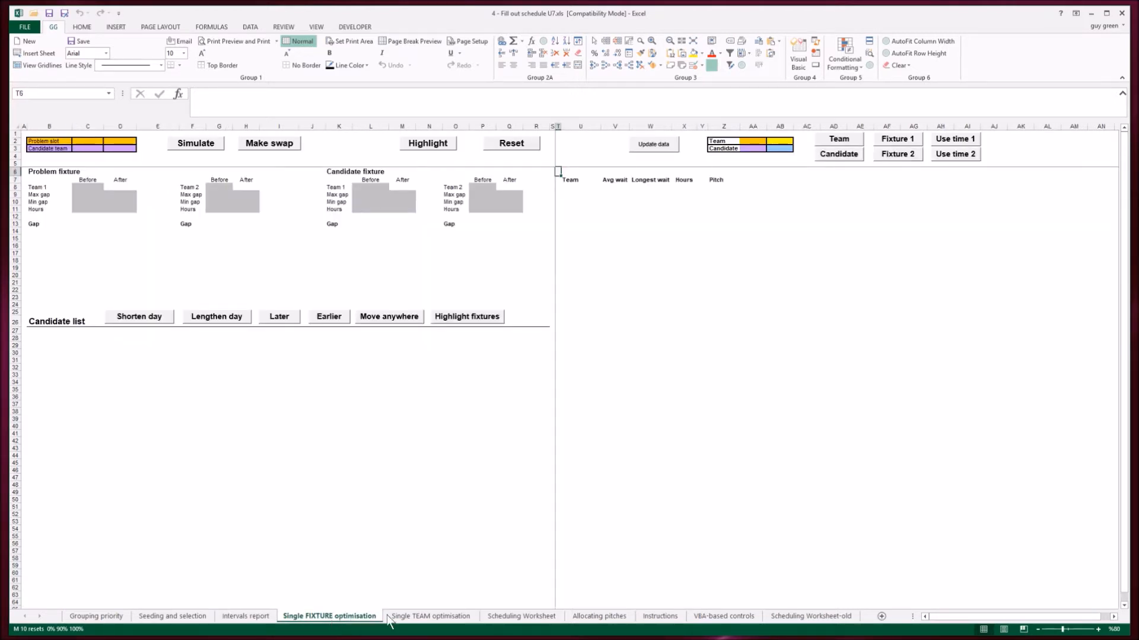
{"action": "left_click", "coordinate": [433, 618]}
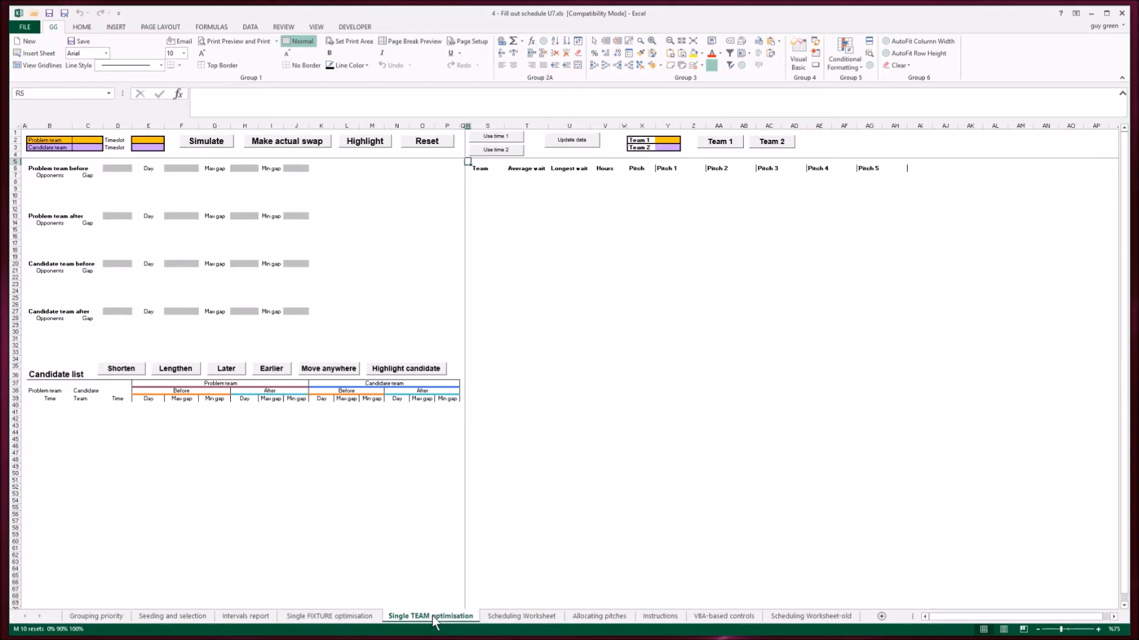
{"action": "left_click", "coordinate": [338, 618]}
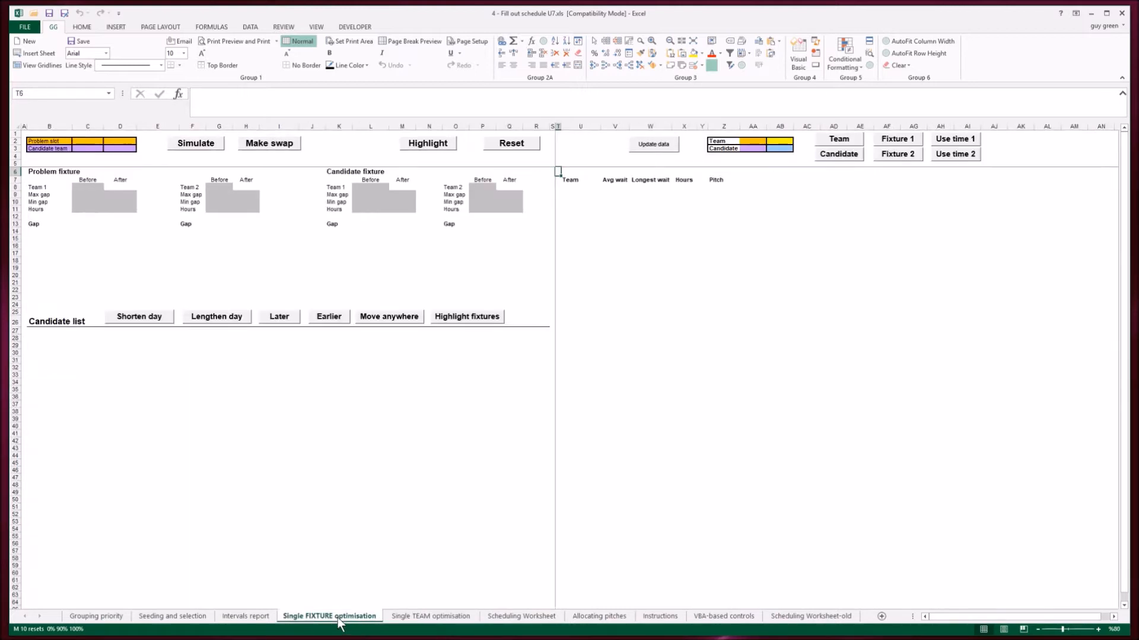
Check the Ideal break and Max steps settings on the Intervals report sheet
{"action": "left_click", "coordinate": [246, 617]}
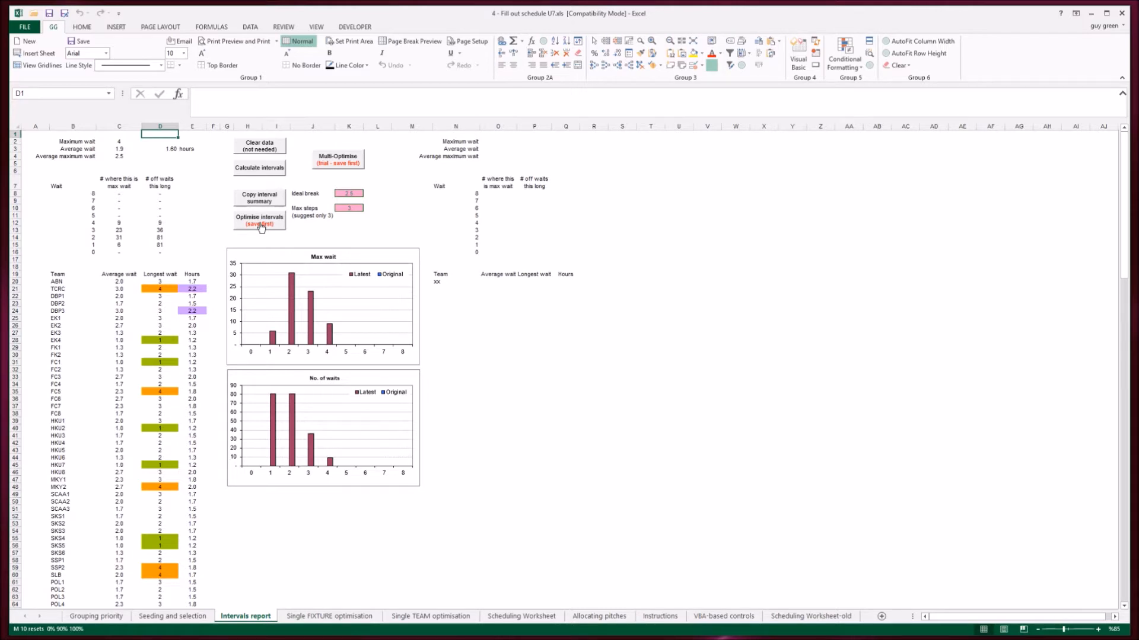
{"action": "left_click", "coordinate": [353, 194]}
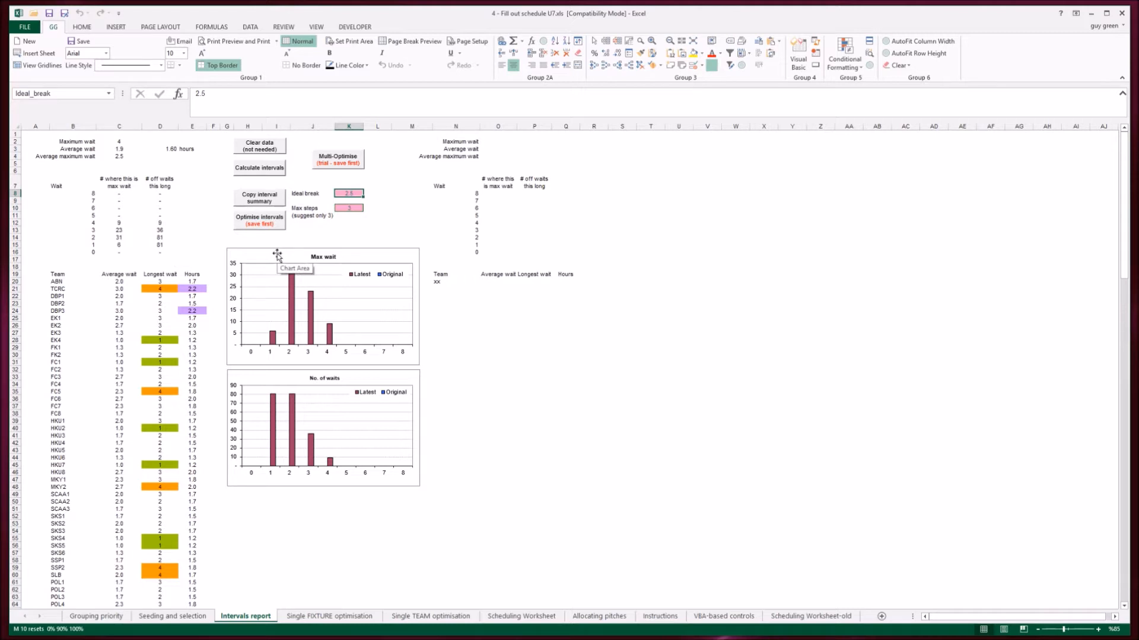
{"action": "left_click", "coordinate": [357, 208]}
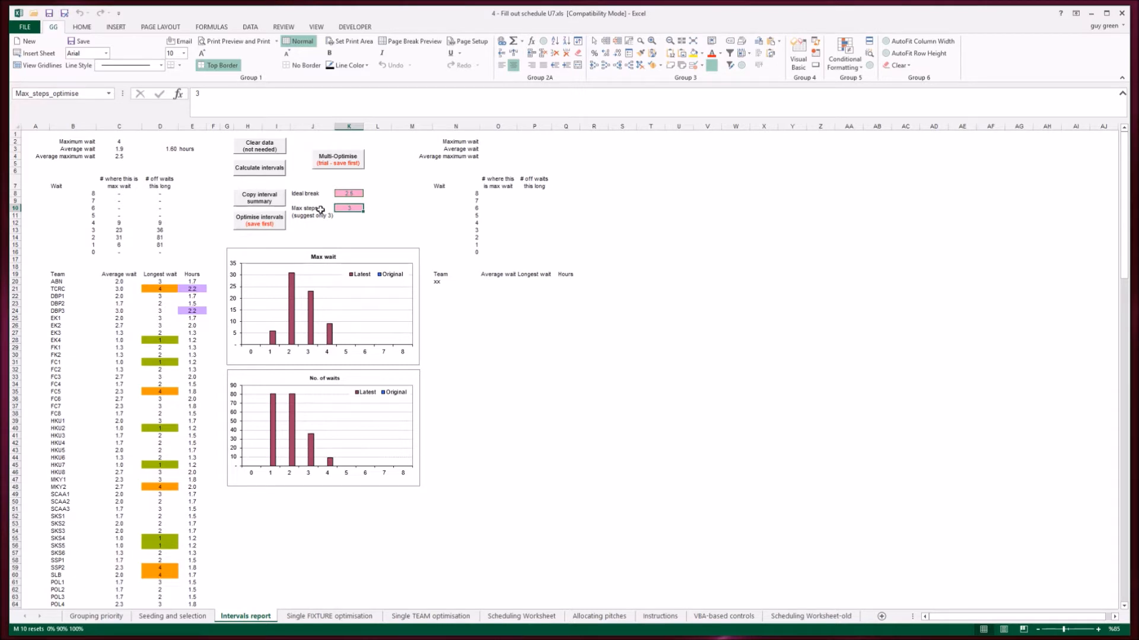
Copy the interval summary as the original baseline and inspect the Max wait and No. of waits charts
{"action": "left_click", "coordinate": [261, 202]}
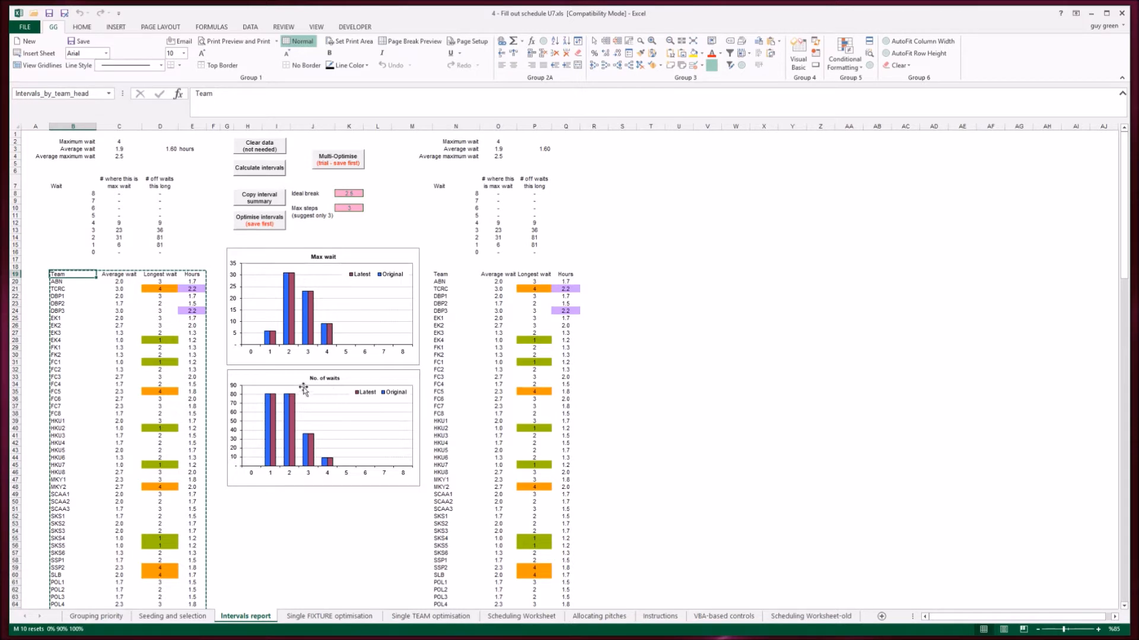
{"action": "mouse_move", "coordinate": [274, 424]}
{"action": "mouse_move", "coordinate": [287, 337]}
{"action": "mouse_move", "coordinate": [290, 276]}
{"action": "mouse_move", "coordinate": [309, 299]}
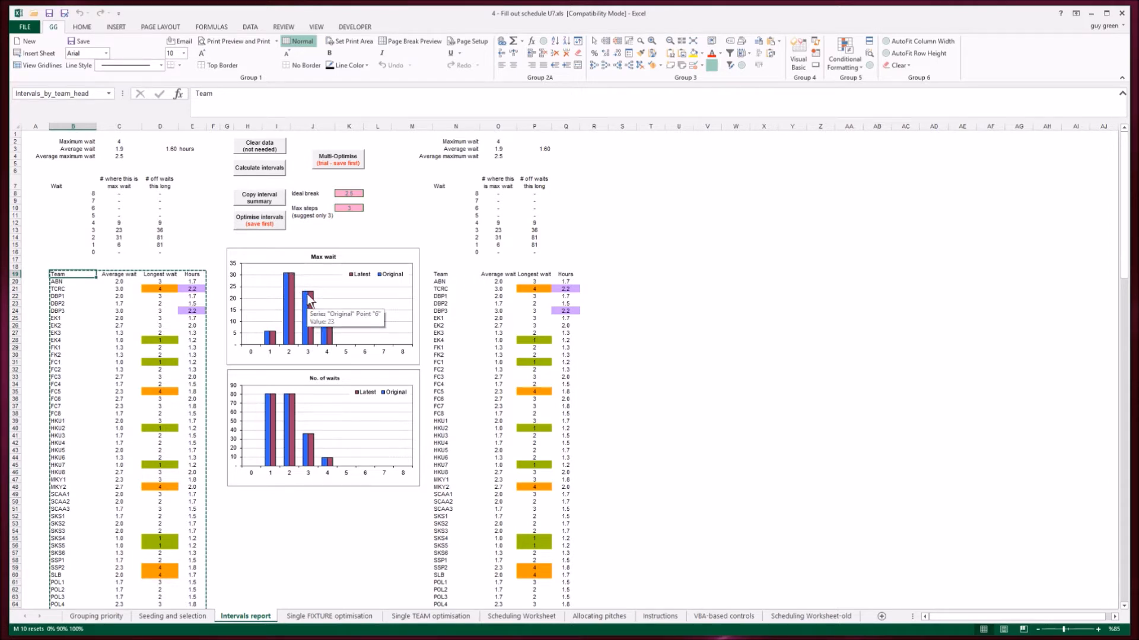
{"action": "mouse_move", "coordinate": [271, 341]}
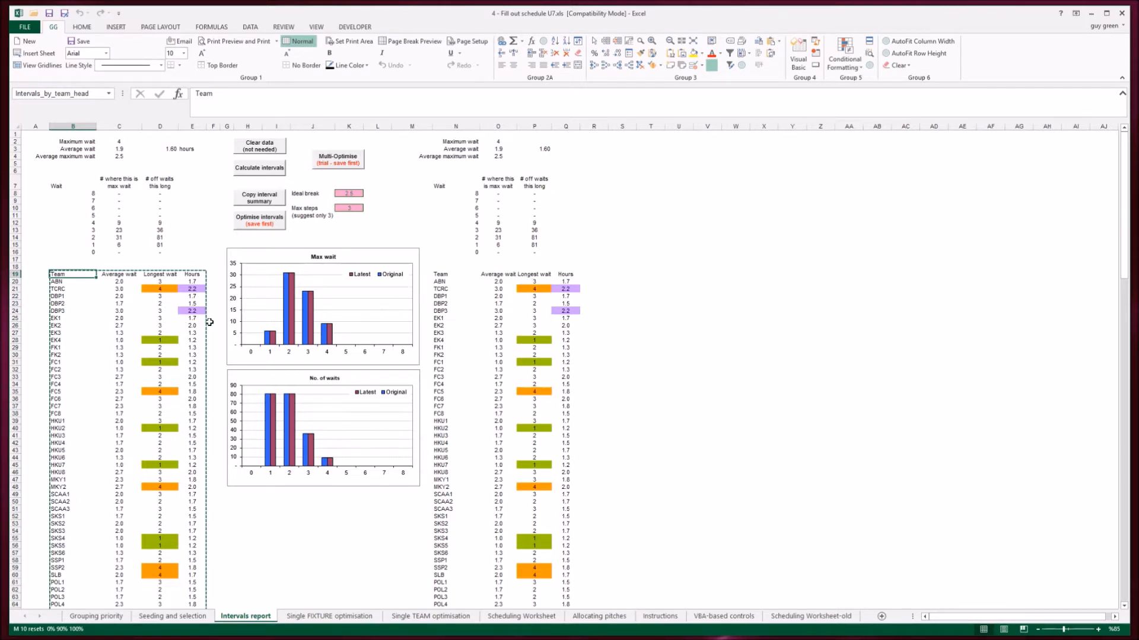
Optimise the intervals and compare the latest counts for a wait of 1 with the original summary
{"action": "left_click", "coordinate": [262, 221]}
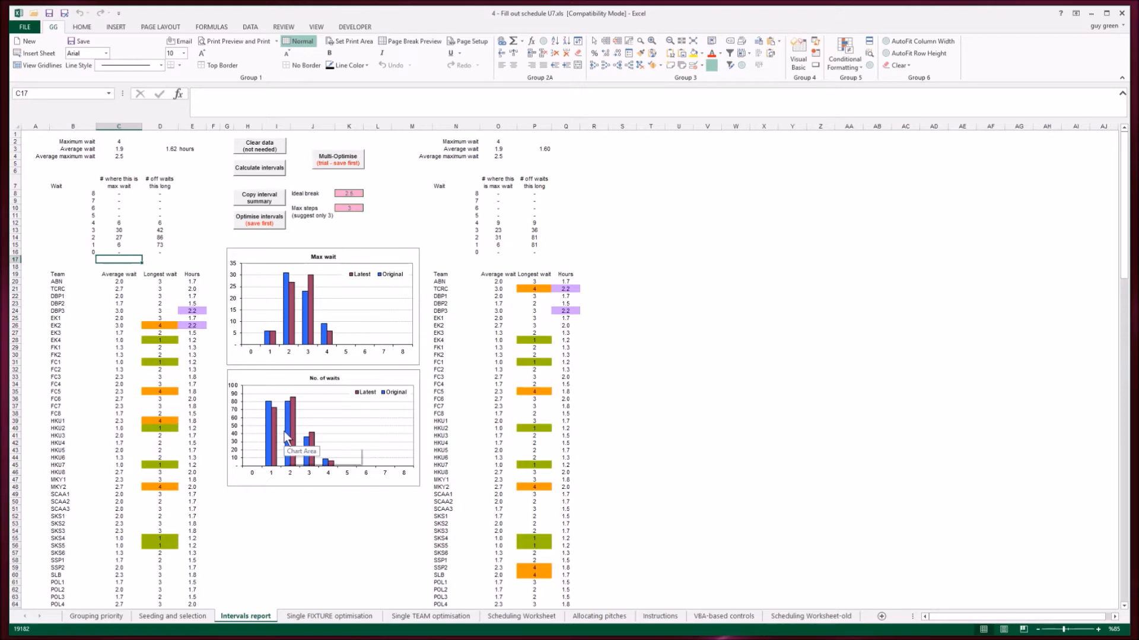
{"action": "mouse_move", "coordinate": [277, 439]}
{"action": "left_click", "coordinate": [536, 244]}
{"action": "left_click", "coordinate": [169, 244]}
{"action": "key", "text": "Left"}
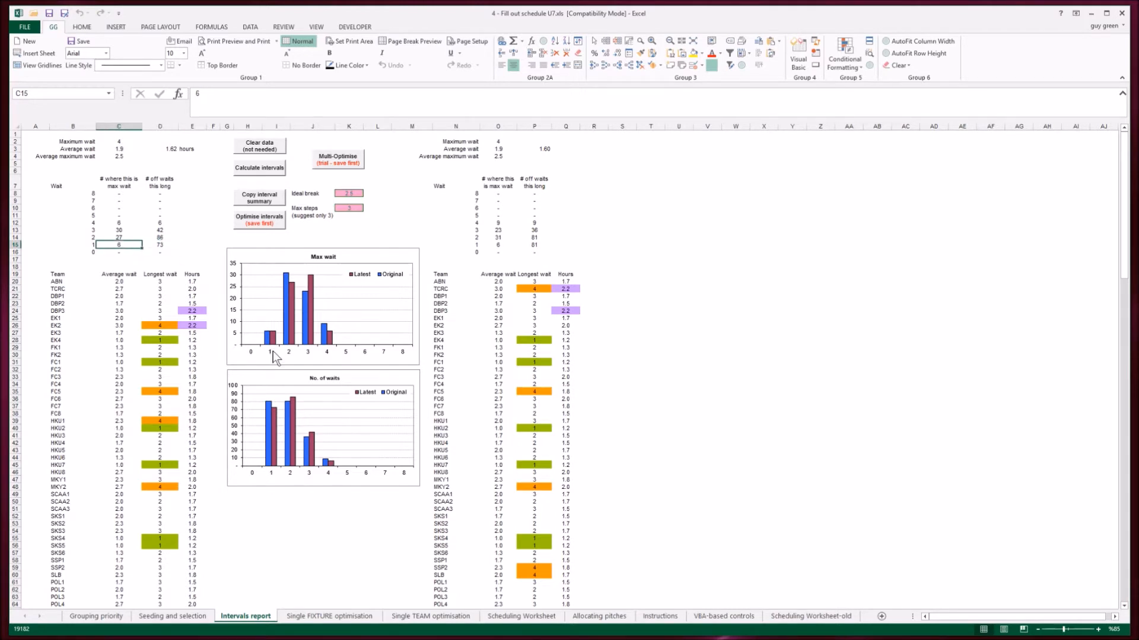
Run the trial Multi-Optimise on the schedule's waiting intervals
{"action": "mouse_move", "coordinate": [267, 338]}
{"action": "mouse_move", "coordinate": [330, 344]}
{"action": "mouse_move", "coordinate": [293, 410]}
{"action": "left_click", "coordinate": [336, 164]}
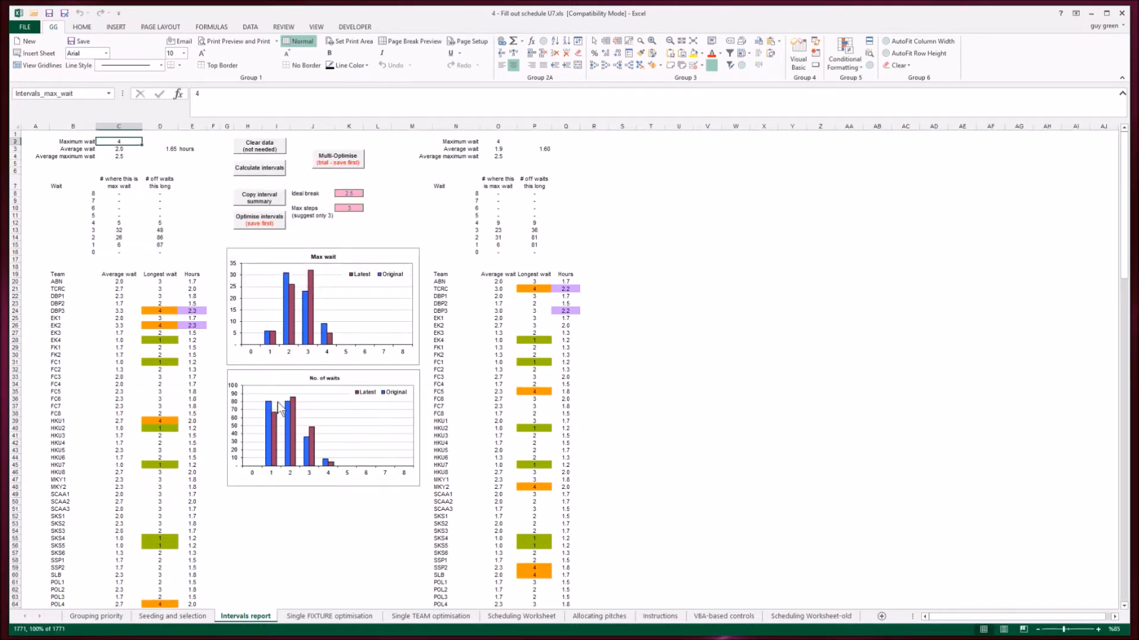
Compare the multi-optimised wait counts and charts with the original, and check the highlighted longest waits and the Ideal break setting
{"action": "left_click", "coordinate": [158, 246]}
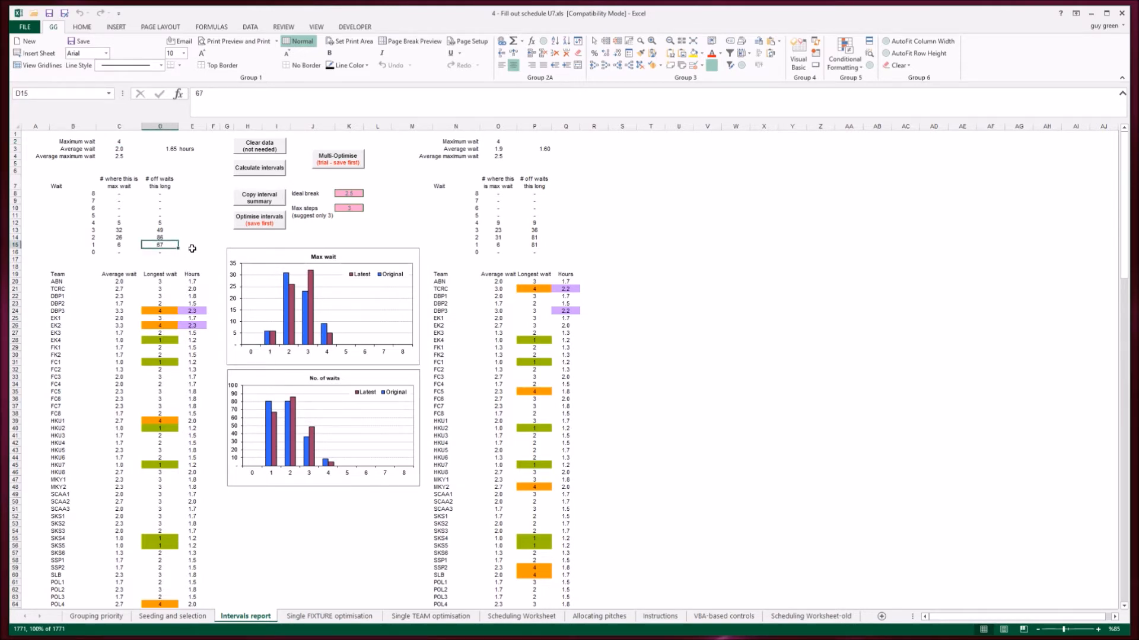
{"action": "key", "text": "Up"}
{"action": "mouse_move", "coordinate": [274, 343]}
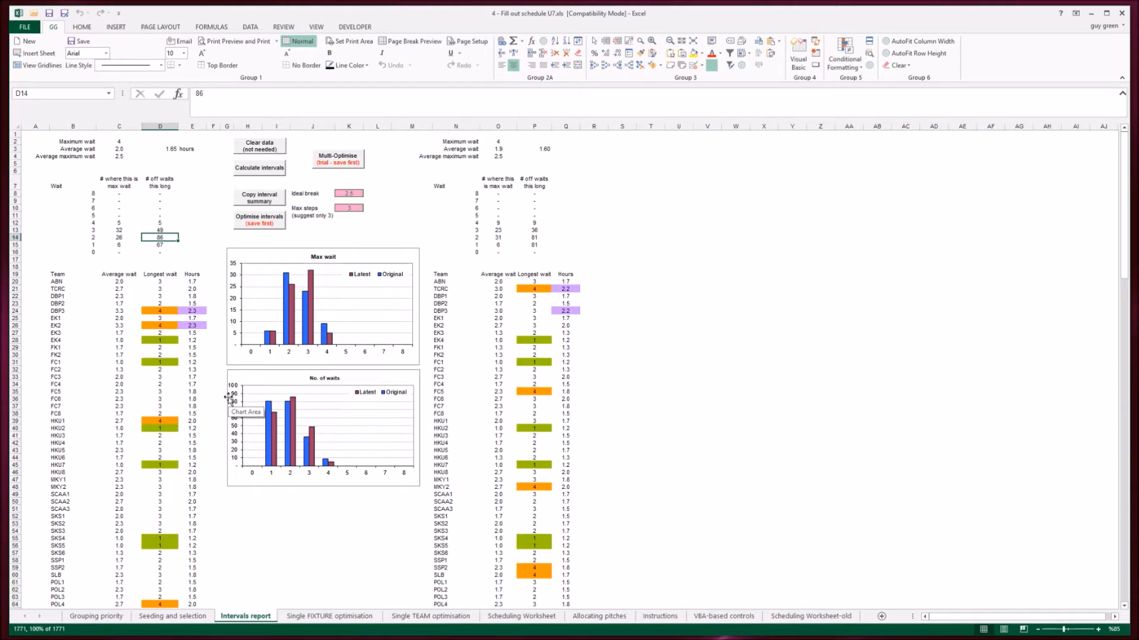
{"action": "key", "text": "Down"}
{"action": "key", "text": "Left"}
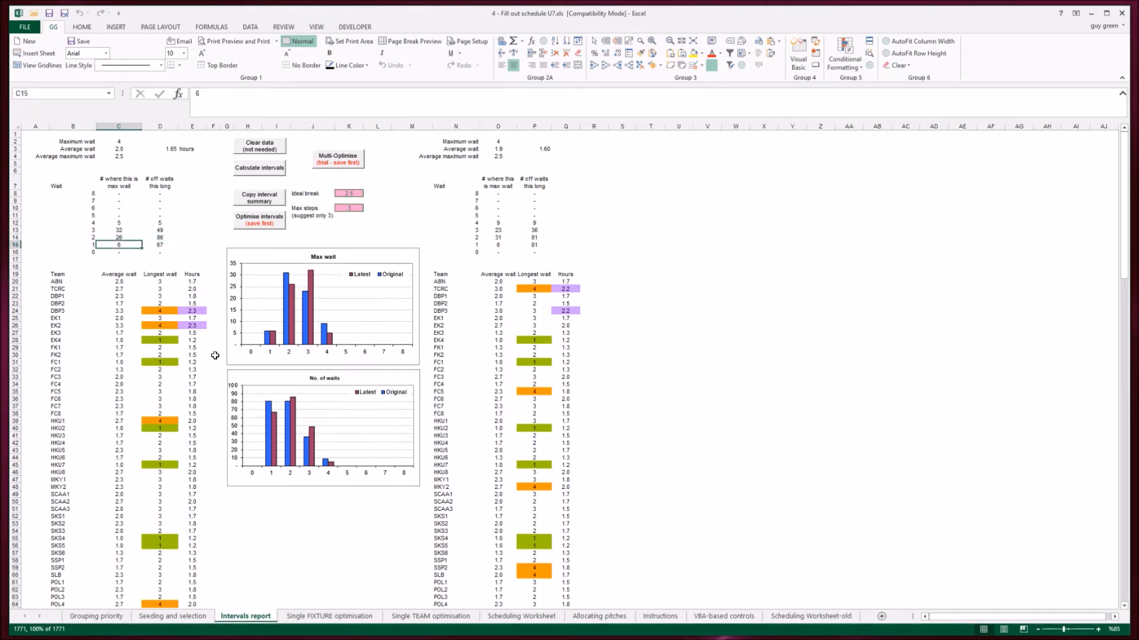
{"action": "left_click", "coordinate": [150, 339]}
{"action": "left_click", "coordinate": [158, 365]}
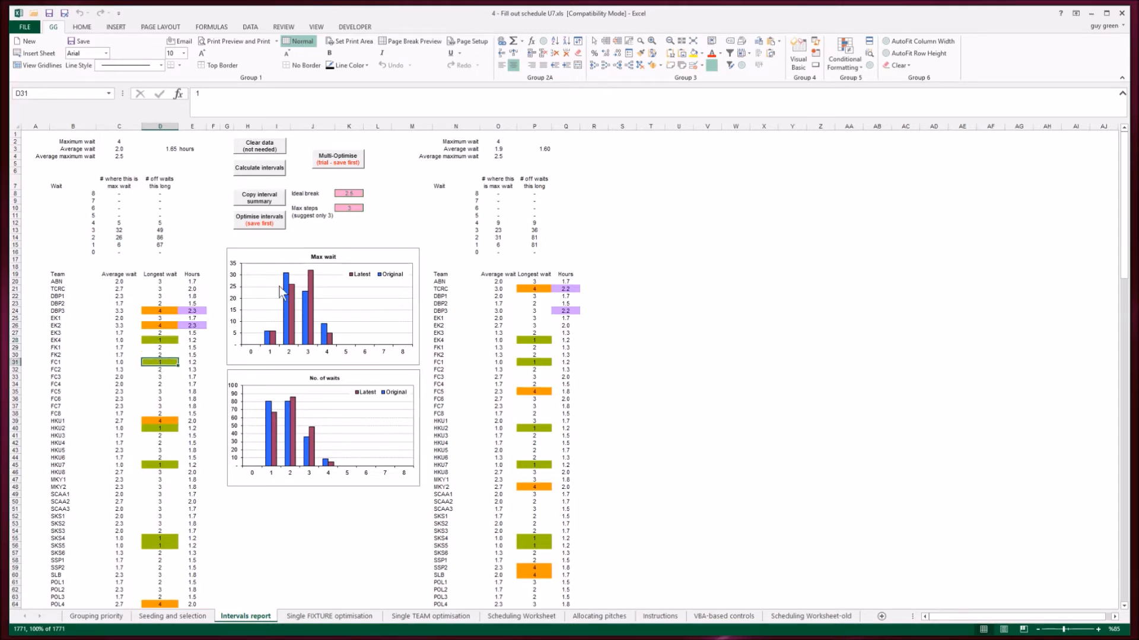
{"action": "left_click", "coordinate": [346, 195]}
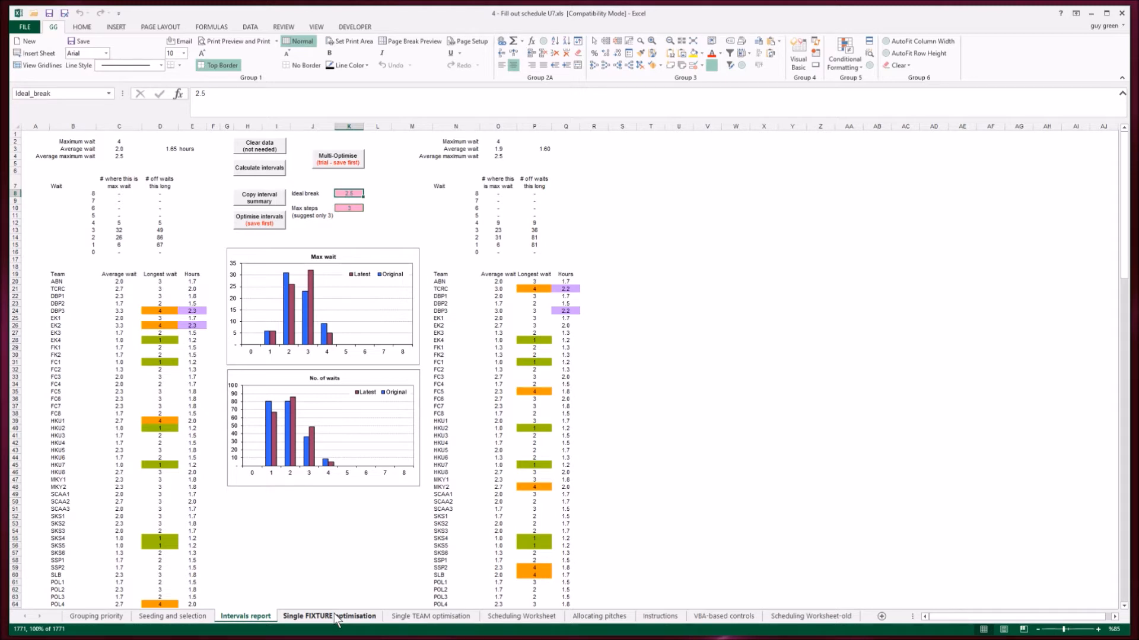
Update the data on the Single FIXTURE optimisation sheet and look over each team's waits and hours
{"action": "left_click", "coordinate": [337, 618]}
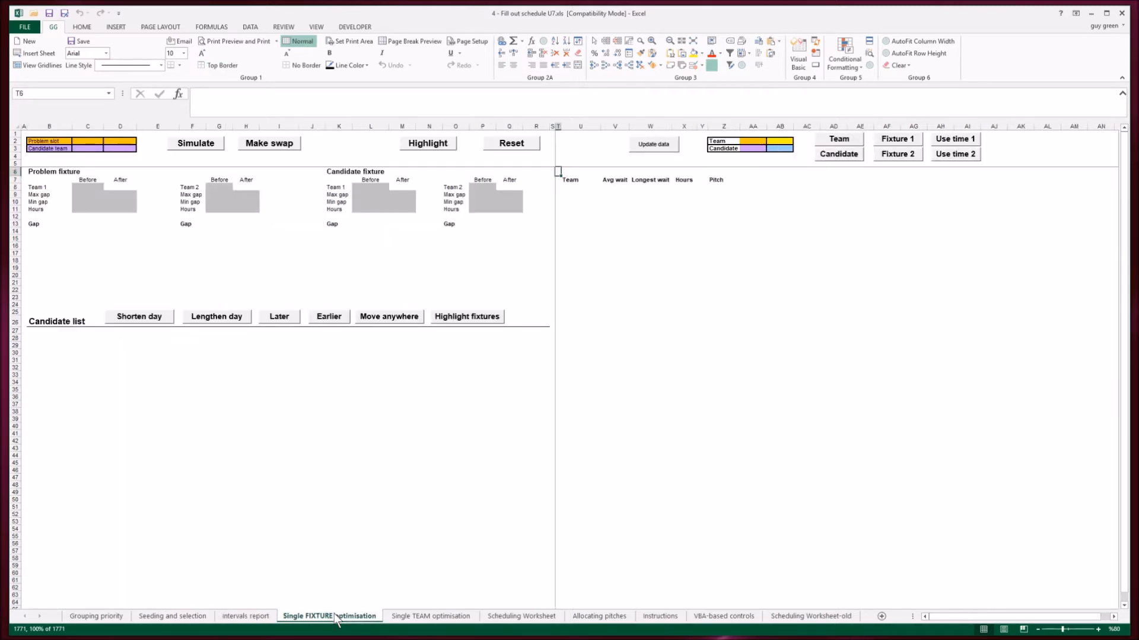
{"action": "left_click", "coordinate": [654, 145]}
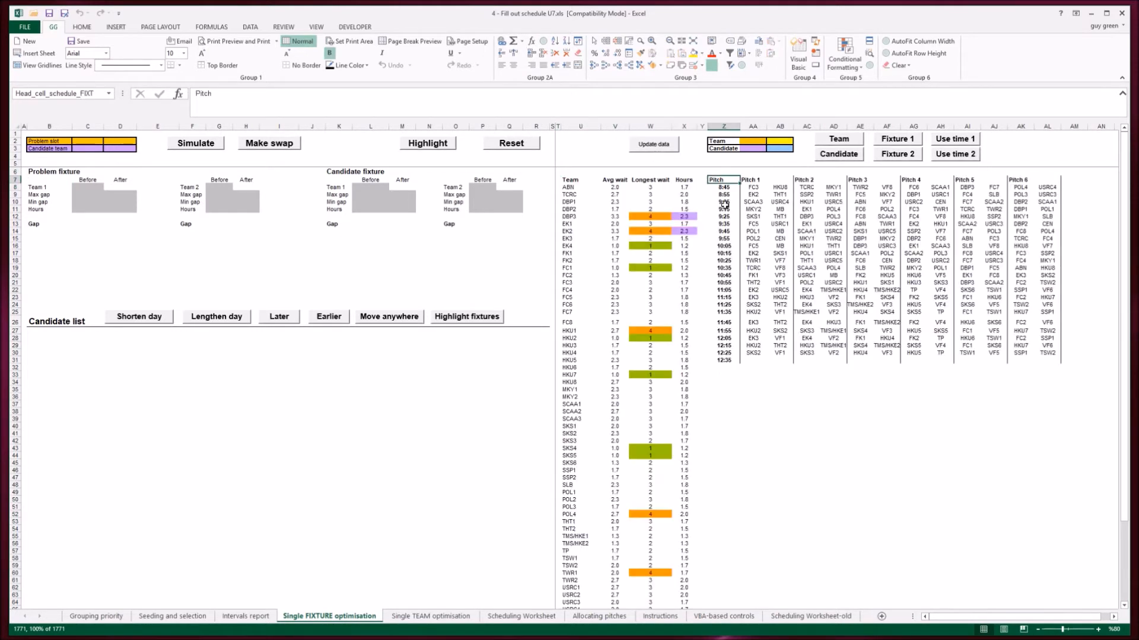
{"action": "left_click", "coordinate": [568, 188]}
{"action": "key", "text": "Right"}
{"action": "key", "text": "Right"}
{"action": "key", "text": "Right"}
{"action": "key", "text": "Down"}
{"action": "key", "text": "Down"}
{"action": "key", "text": "Down"}
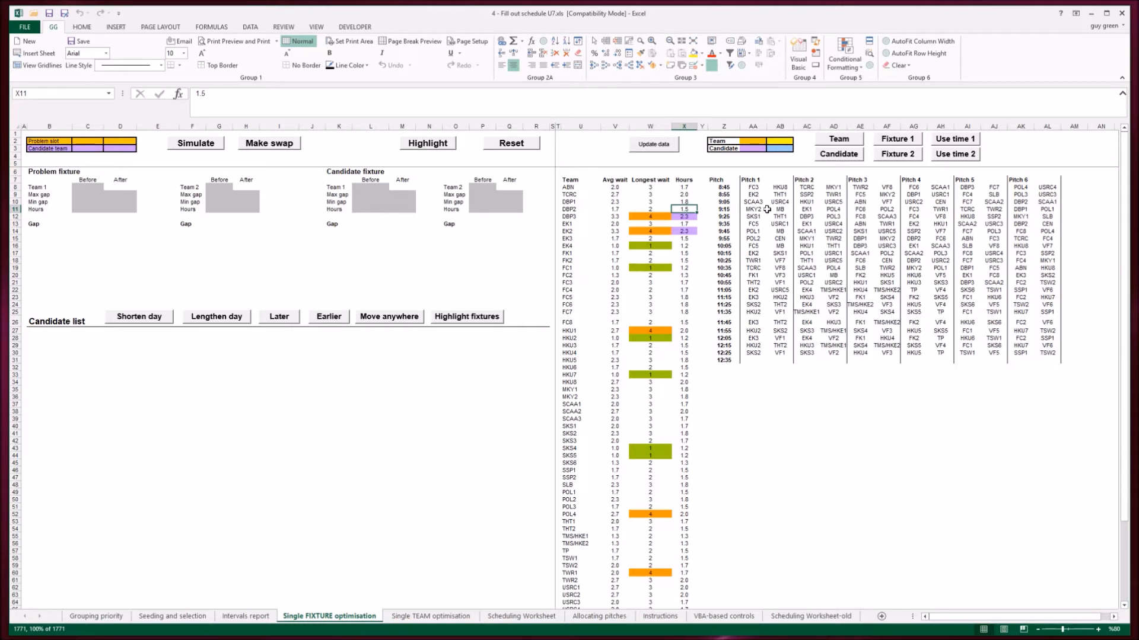
Set EK4 as the highlighted team in the schedule and follow its fixtures down Pitch 2
{"action": "left_click", "coordinate": [570, 246]}
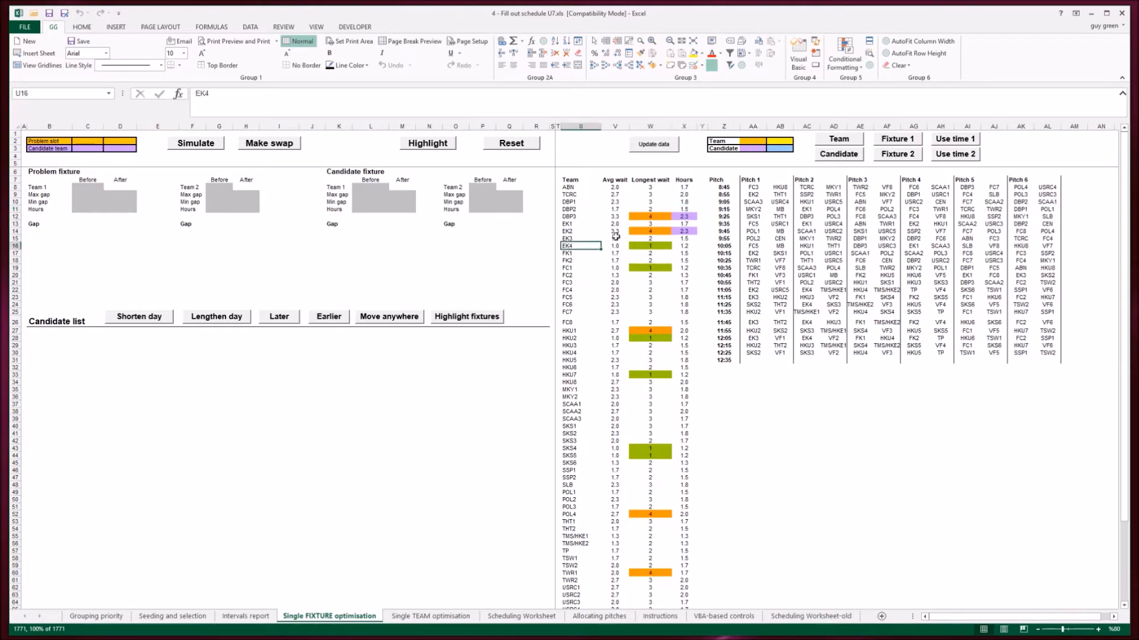
{"action": "left_click", "coordinate": [837, 139]}
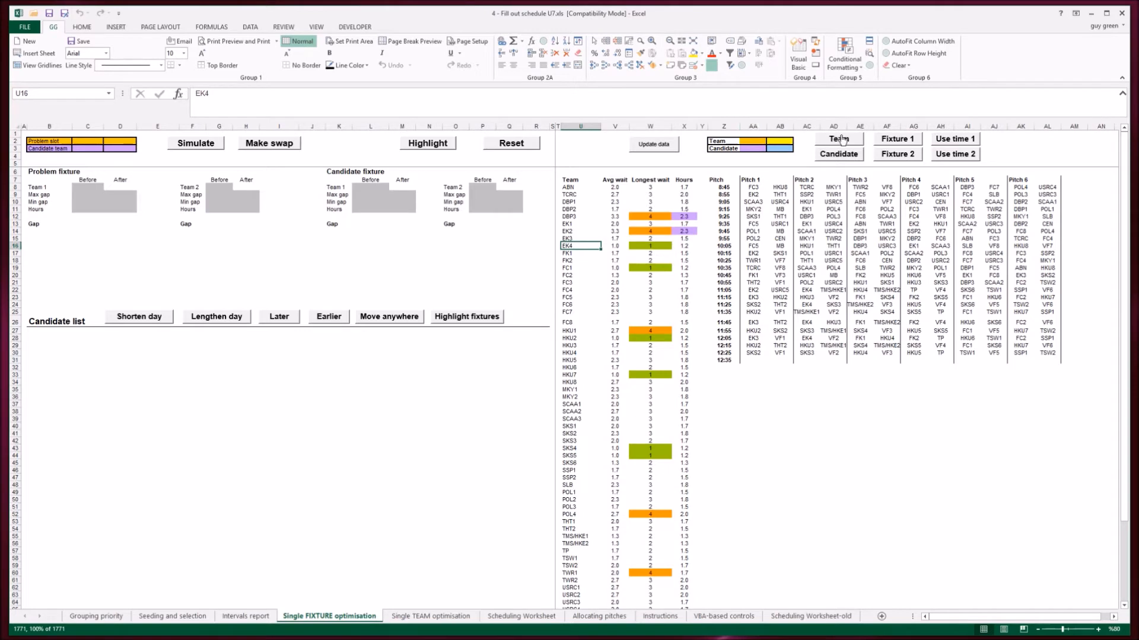
{"action": "left_click", "coordinate": [803, 290]}
{"action": "key", "text": "Down"}
{"action": "key", "text": "Down"}
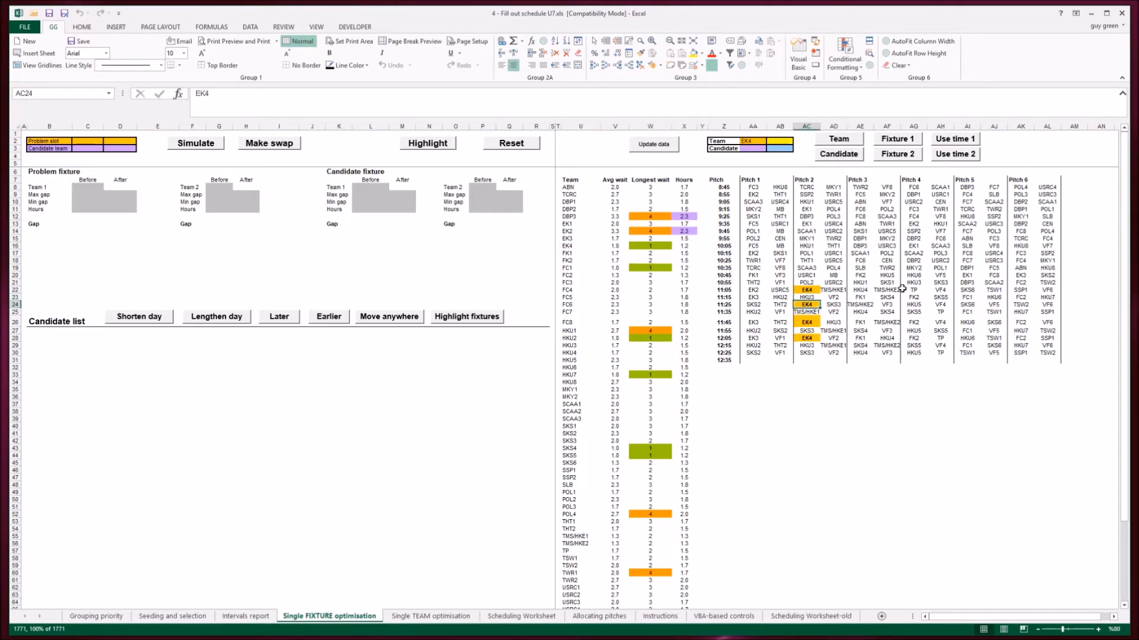
{"action": "key", "text": "Down"}
{"action": "key", "text": "Down"}
{"action": "key", "text": "Down"}
{"action": "key", "text": "Down"}
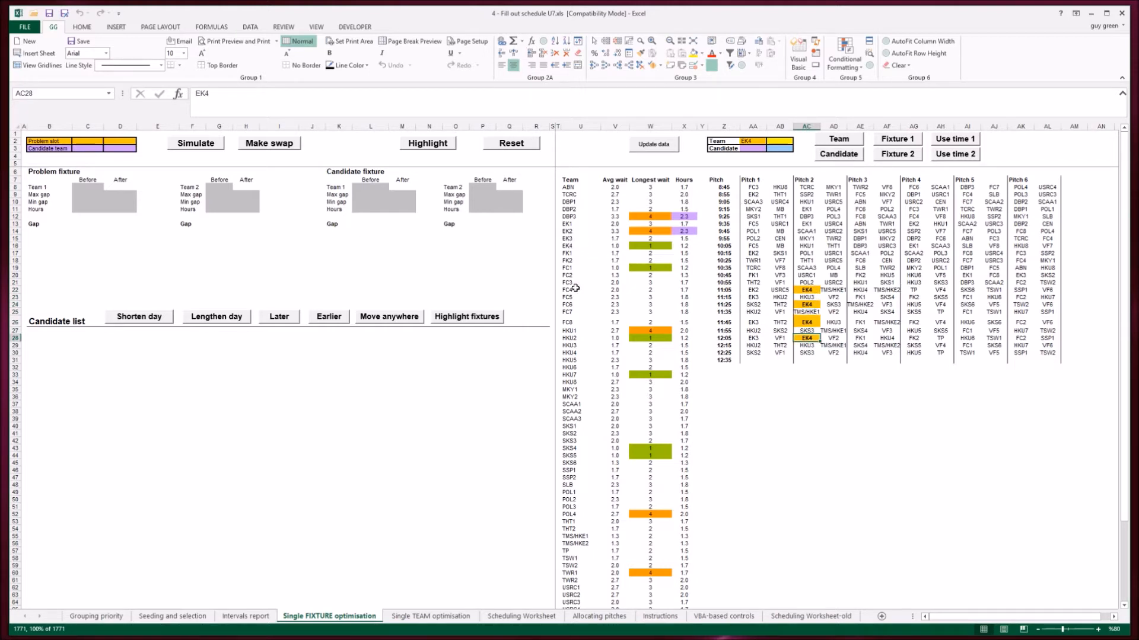
List candidate swaps that lengthen EK4's day and trace its Pitch 2 fixtures from the 11:05 slot
{"action": "left_click", "coordinate": [215, 324]}
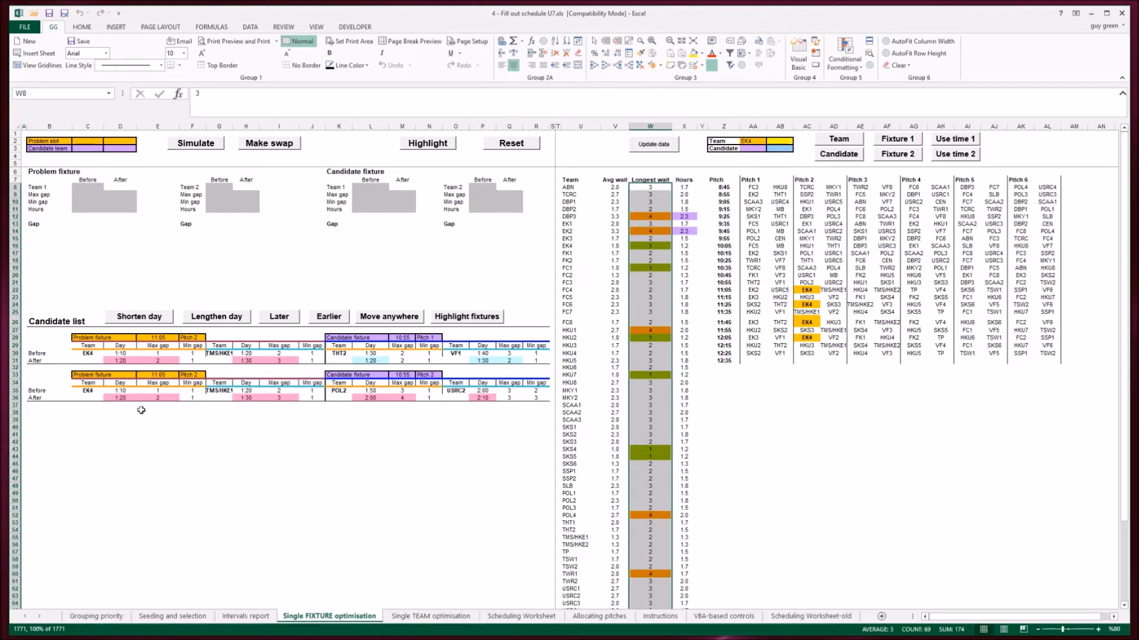
{"action": "left_click", "coordinate": [158, 338]}
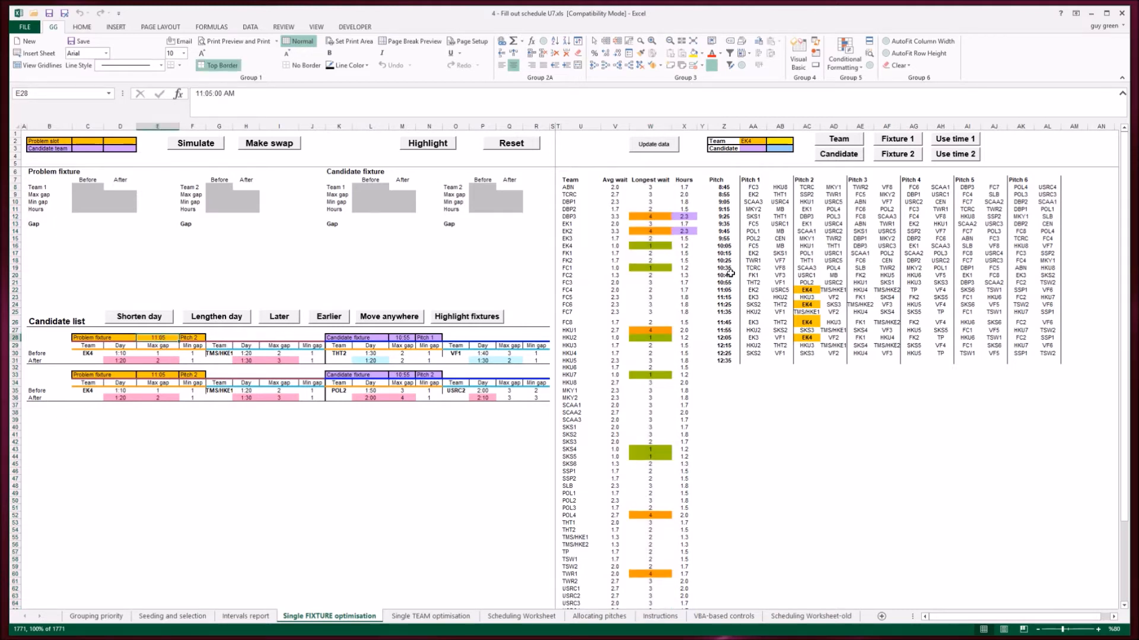
{"action": "left_click", "coordinate": [718, 290]}
{"action": "key", "text": "Right"}
{"action": "key", "text": "Right"}
{"action": "key", "text": "Right"}
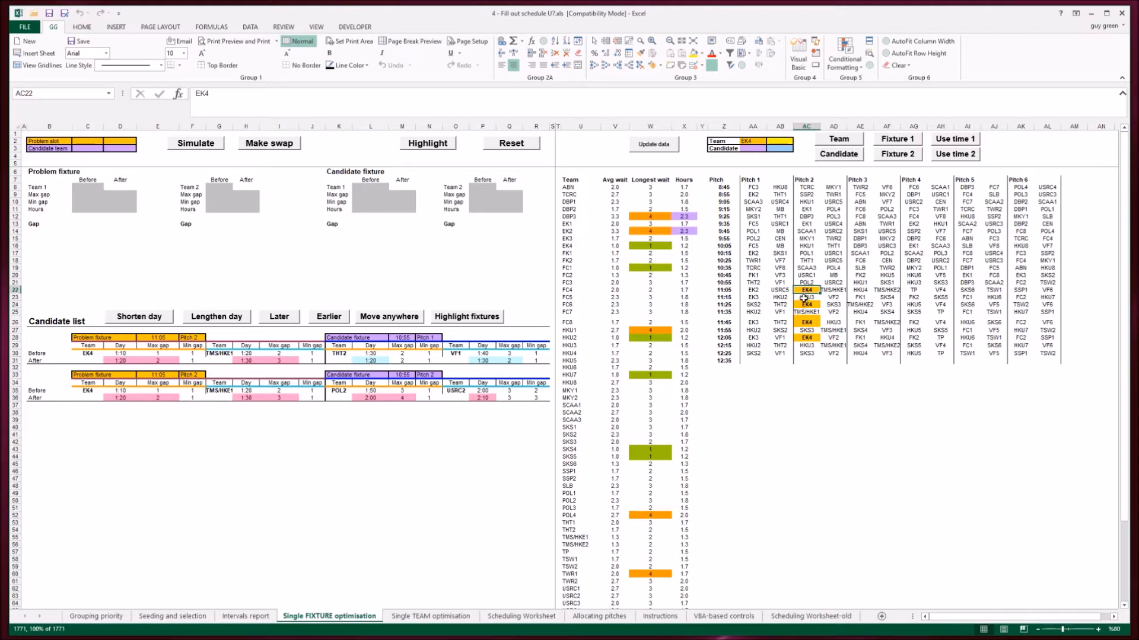
{"action": "key", "text": "Down"}
{"action": "key", "text": "Down"}
{"action": "key", "text": "Down"}
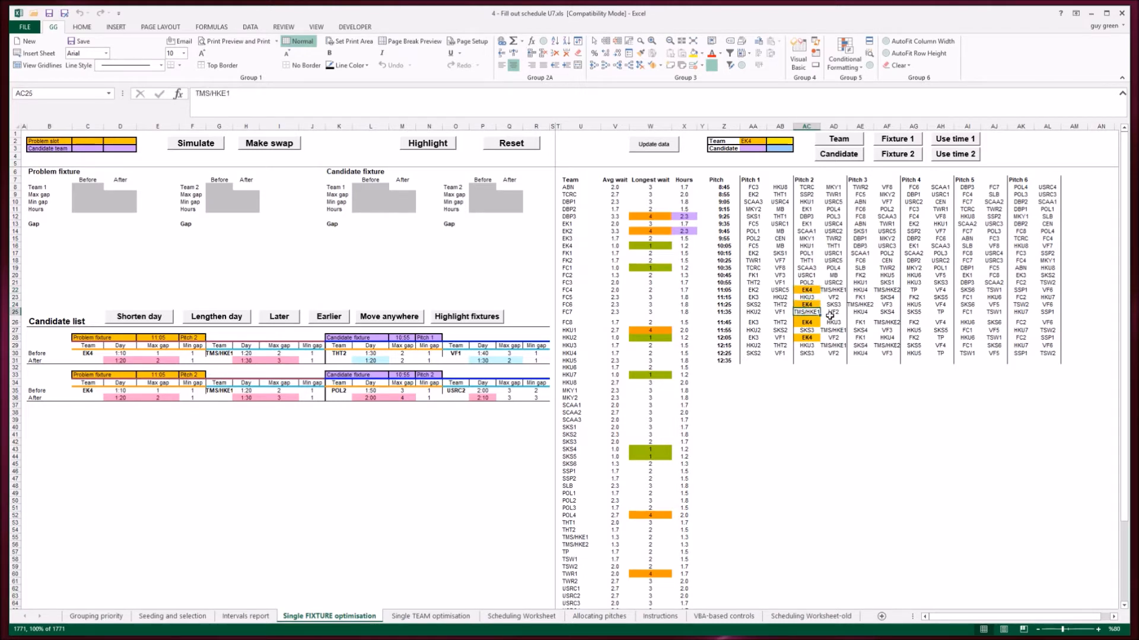
{"action": "key", "text": "Down"}
{"action": "key", "text": "Down"}
{"action": "key", "text": "Down"}
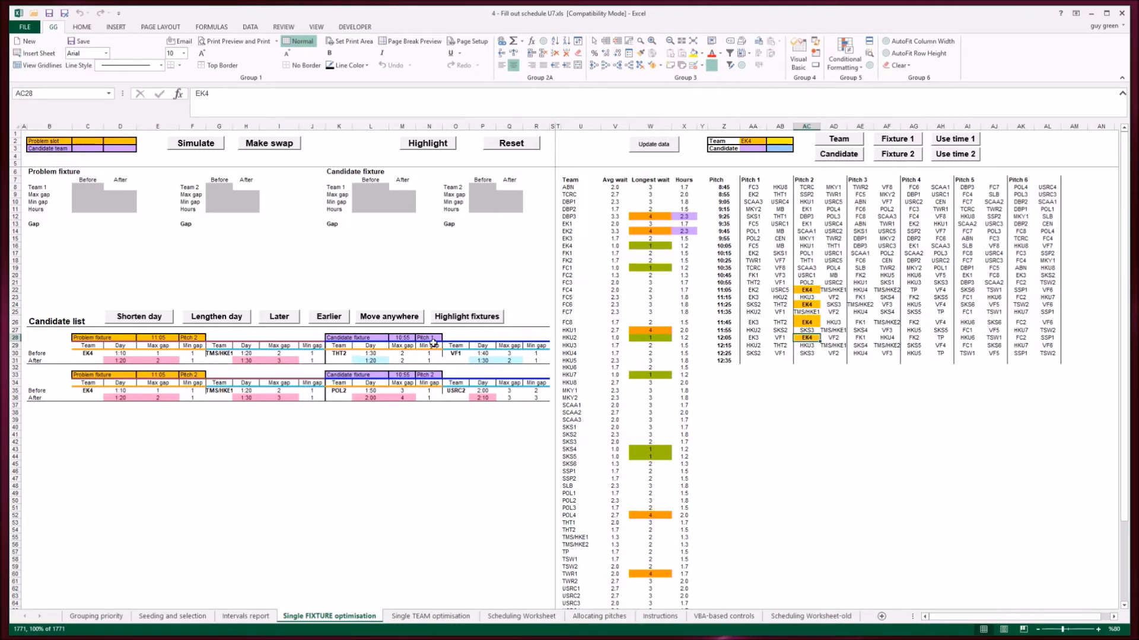
Check the Min break and Max break settings on the Seeding and selection sheet
{"action": "left_click", "coordinate": [164, 620]}
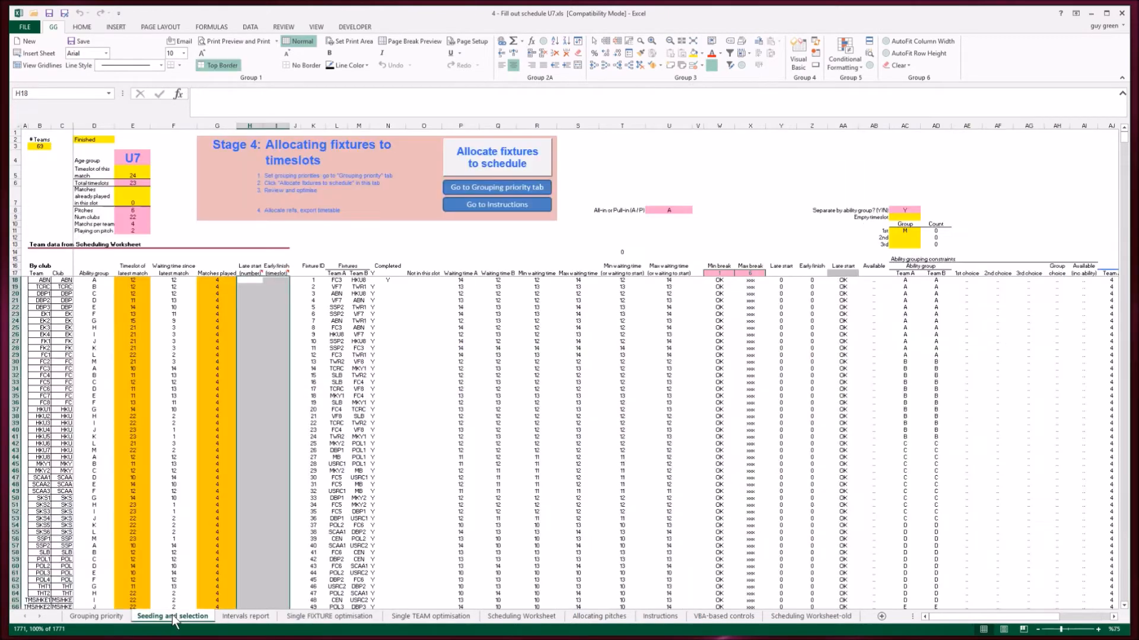
{"action": "left_click", "coordinate": [717, 274]}
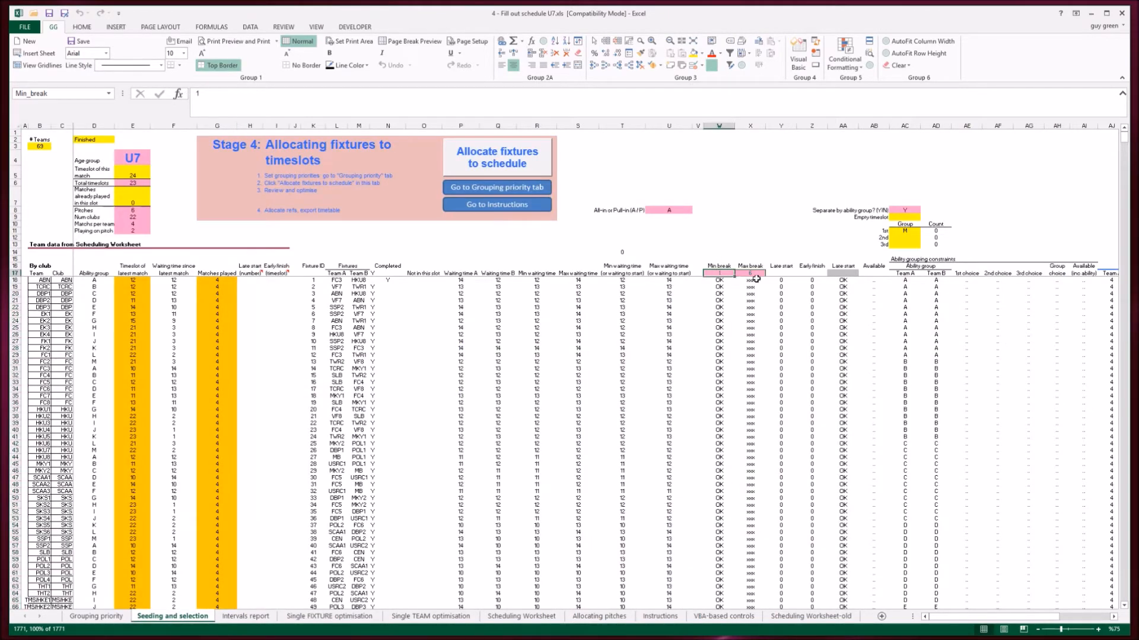
{"action": "left_click", "coordinate": [755, 275]}
{"action": "key", "text": "Left"}
Back on the Single FIXTURE optimisation sheet, compare EK4's and TMS/HKE1's day and max gap before and after the first candidate swap
{"action": "left_click", "coordinate": [331, 619]}
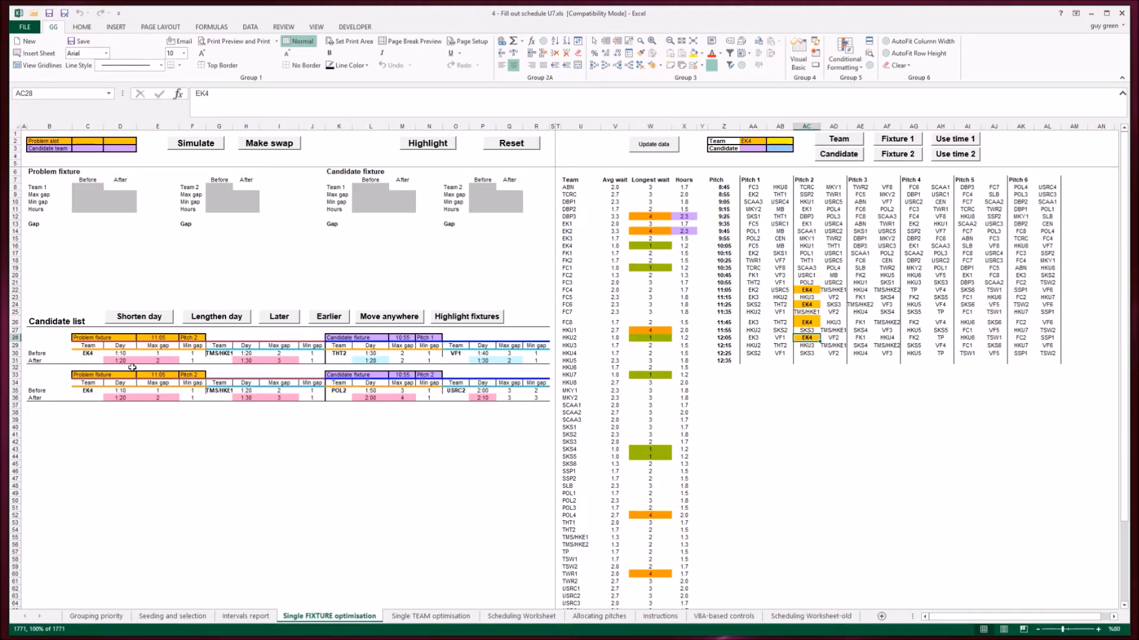
{"action": "left_click", "coordinate": [119, 354]}
{"action": "left_click", "coordinate": [135, 361]}
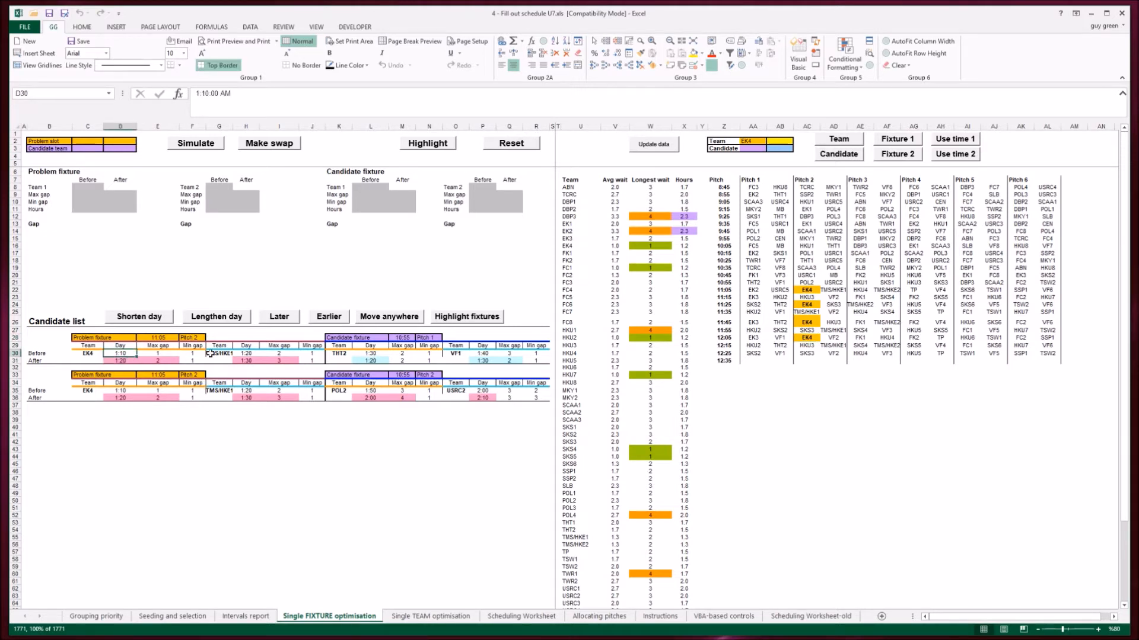
{"action": "key", "text": "Up"}
{"action": "left_click", "coordinate": [166, 354]}
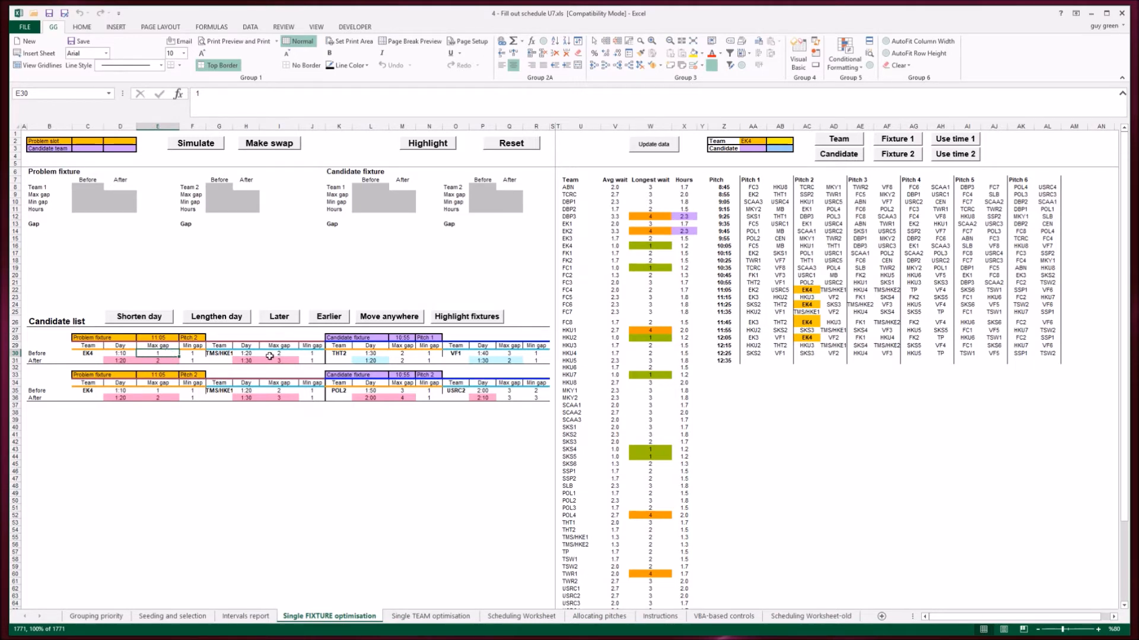
{"action": "left_click", "coordinate": [289, 353]}
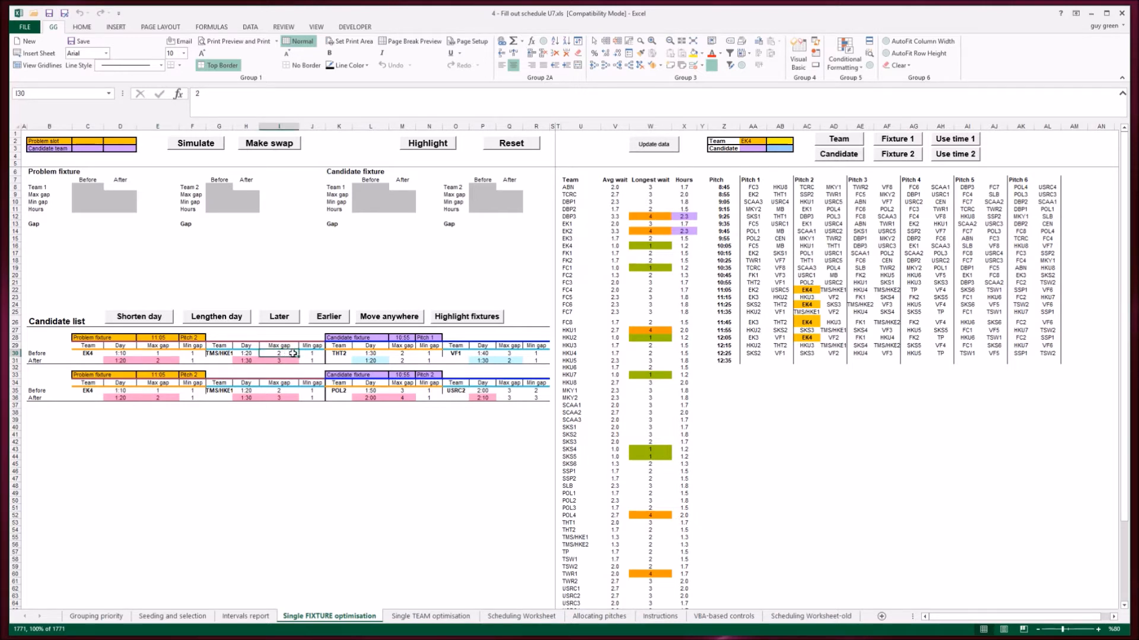
{"action": "left_click", "coordinate": [291, 359]}
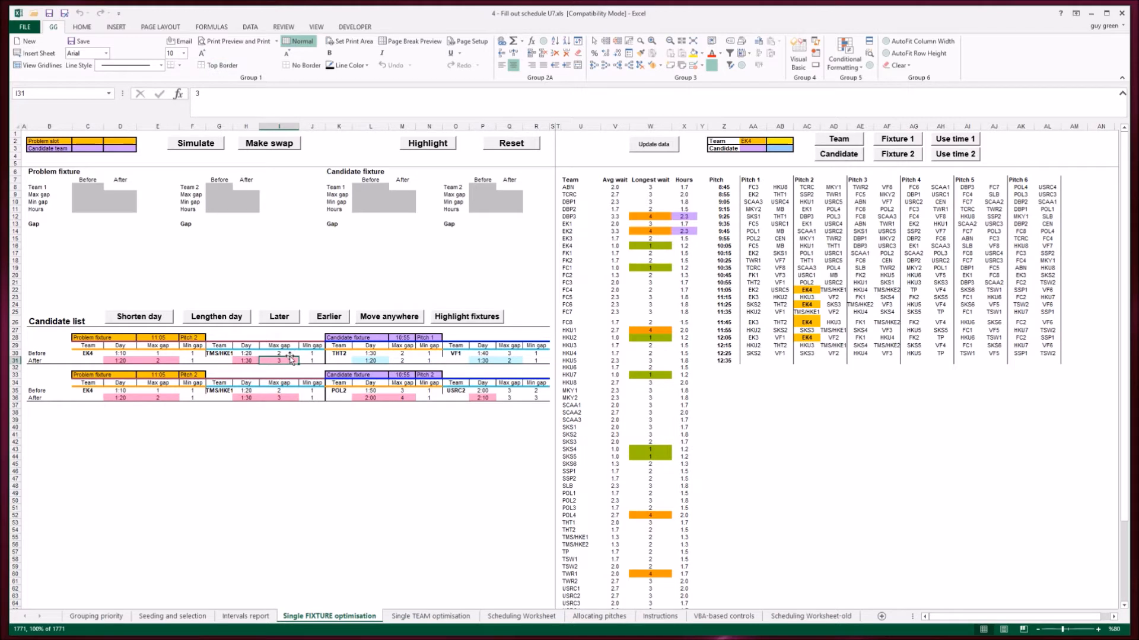
Compare THT2's day length and max gap before and after the first candidate swap
{"action": "key", "text": "Right"}
{"action": "key", "text": "Right"}
{"action": "key", "text": "Right"}
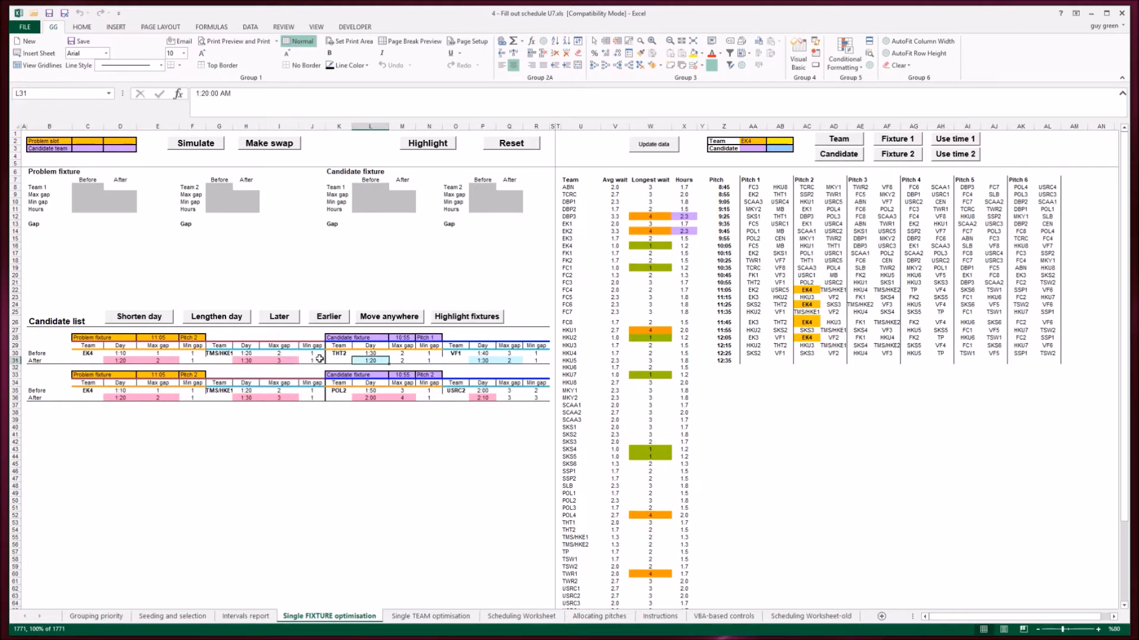
{"action": "key", "text": "Up"}
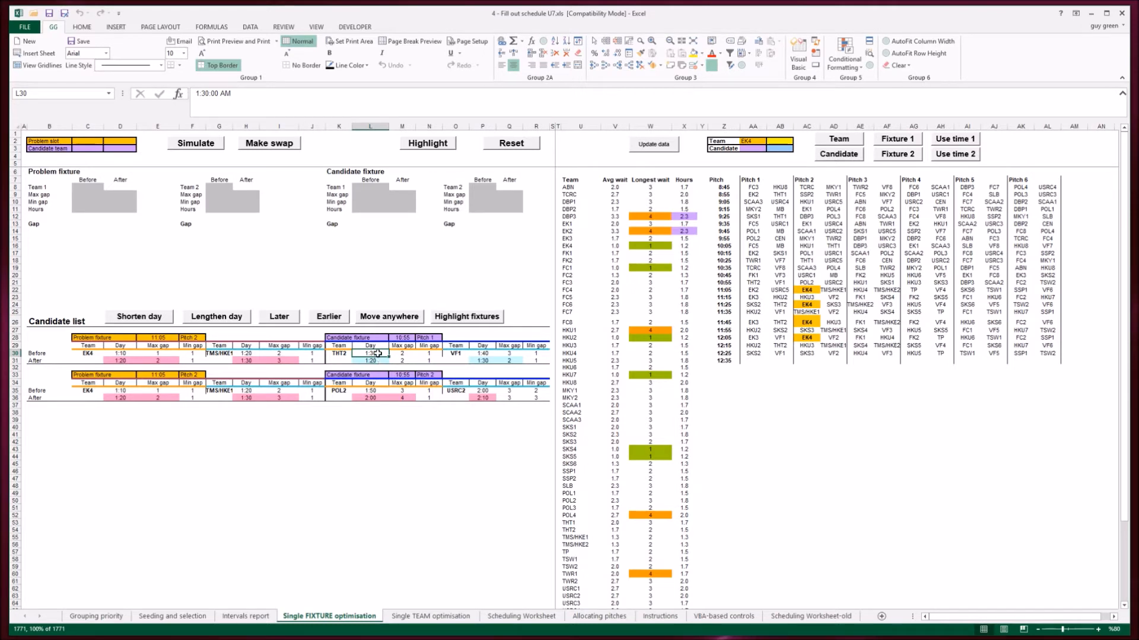
{"action": "left_click", "coordinate": [408, 359]}
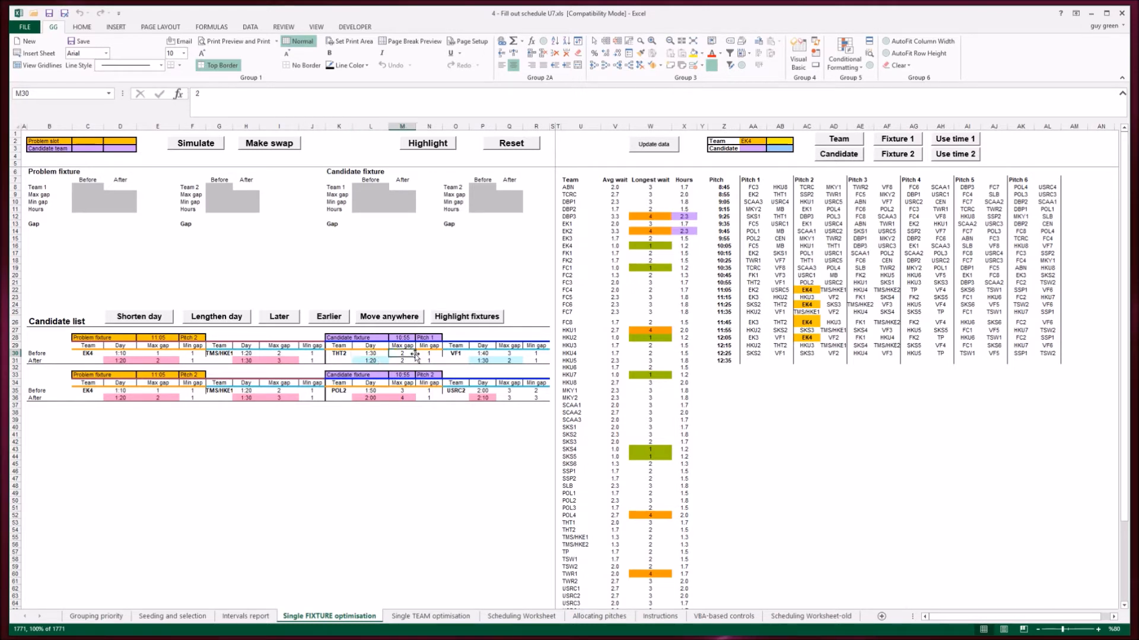
{"action": "key", "text": "Up"}
{"action": "key", "text": "Left"}
{"action": "key", "text": "Down"}
{"action": "key", "text": "Right"}
{"action": "key", "text": "Up"}
{"action": "key", "text": "Down"}
Compare VF1's day length and max gap before and after the first candidate swap
{"action": "key", "text": "Right"}
{"action": "key", "text": "Right"}
{"action": "key", "text": "Right"}
{"action": "key", "text": "Up"}
{"action": "key", "text": "Right"}
{"action": "key", "text": "Down"}
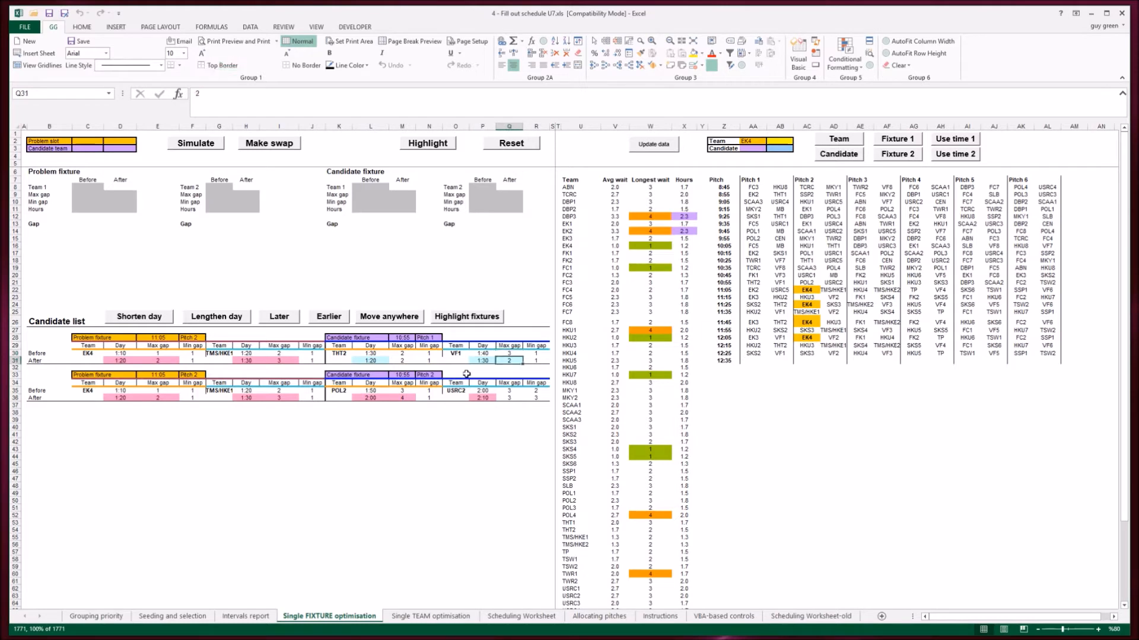
{"action": "key", "text": "Left"}
{"action": "key", "text": "Up"}
{"action": "key", "text": "Down"}
{"action": "key", "text": "Right"}
{"action": "key", "text": "Up"}
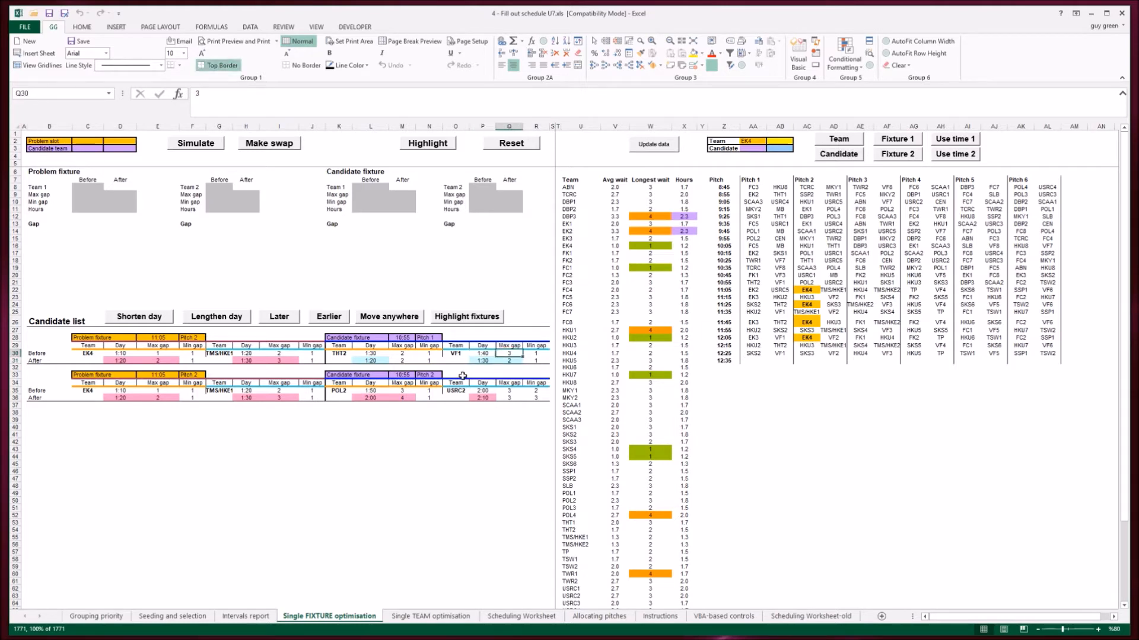
{"action": "left_click", "coordinate": [507, 361]}
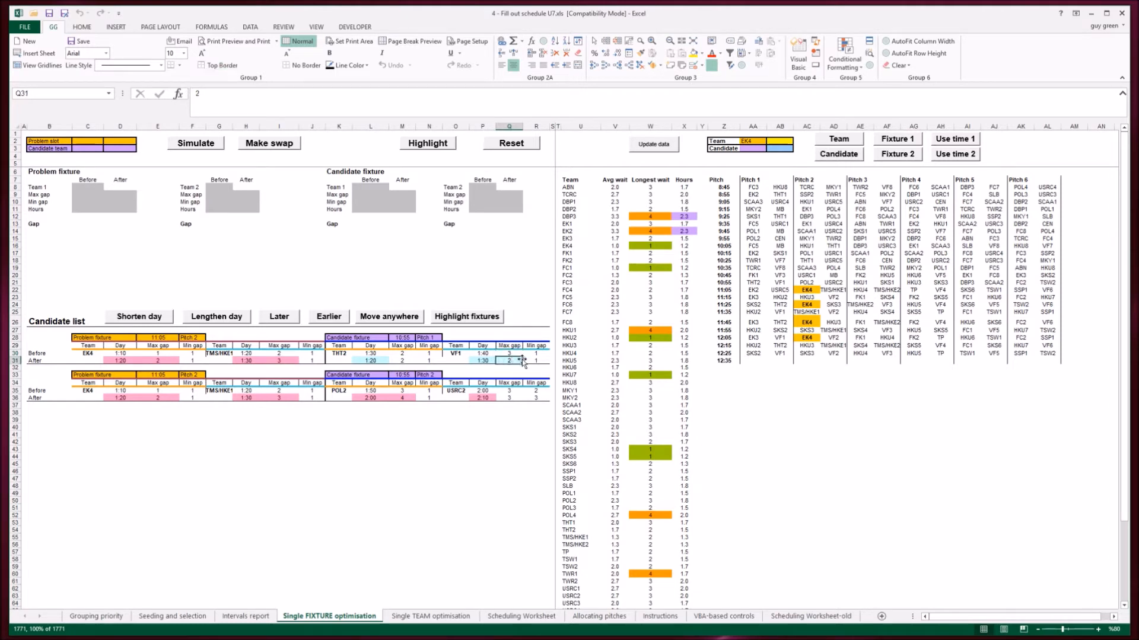
Check POL2's max gap in the second candidate swap, and highlight the first candidate's fixtures, EK4–TMS/HKE1 and THT2–VF1, in the schedule
{"action": "left_click", "coordinate": [128, 353]}
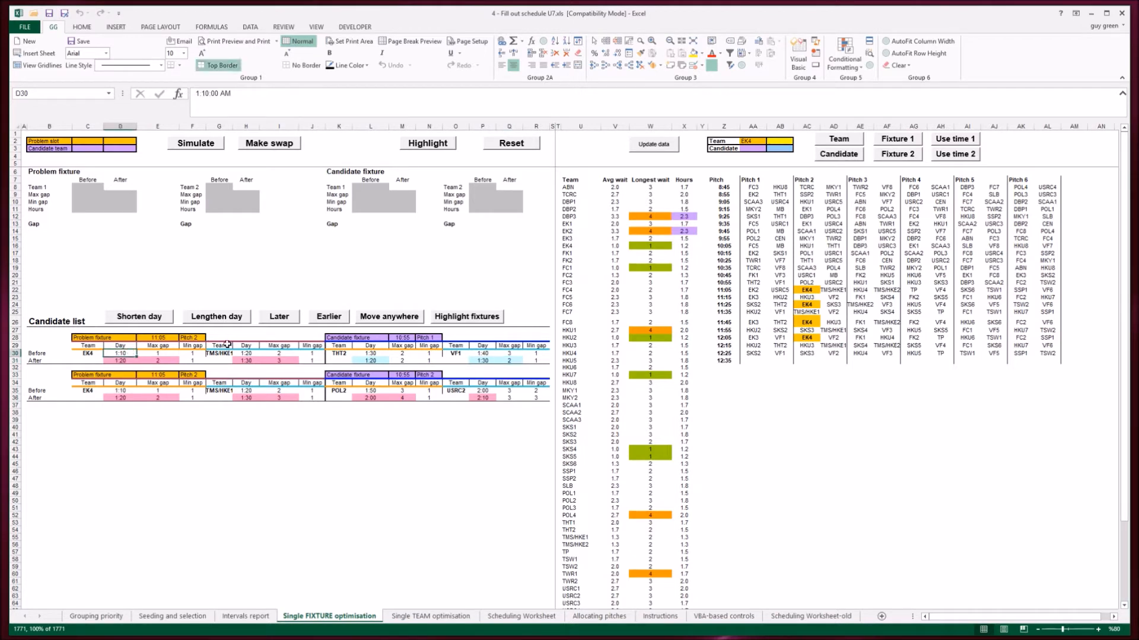
{"action": "left_click", "coordinate": [405, 396]}
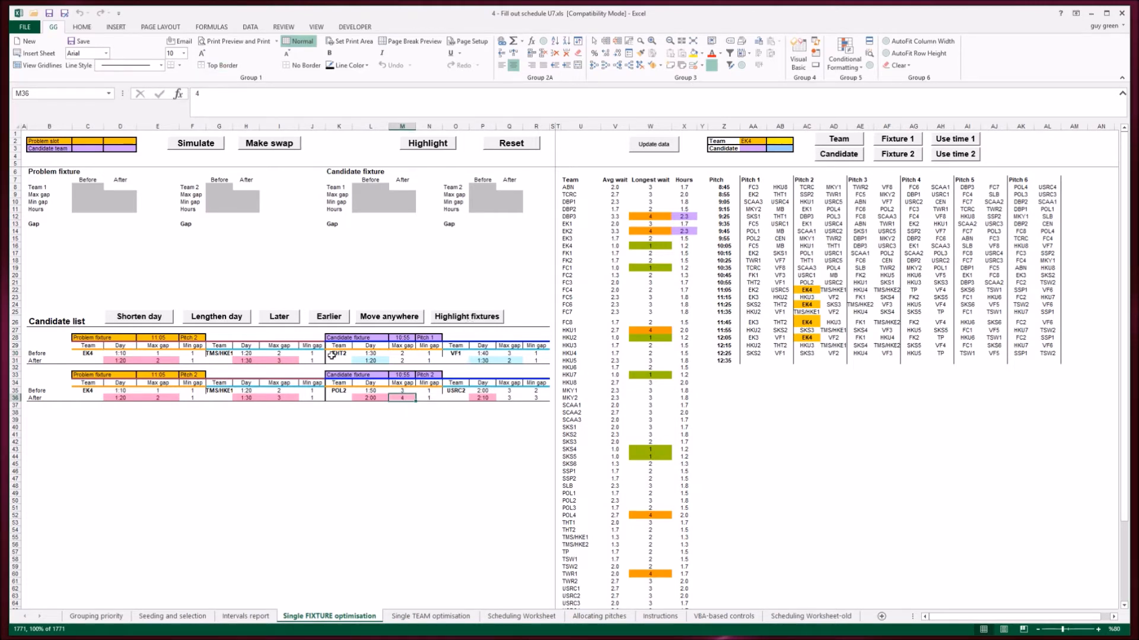
{"action": "left_click", "coordinate": [362, 360]}
{"action": "left_click", "coordinate": [475, 322]}
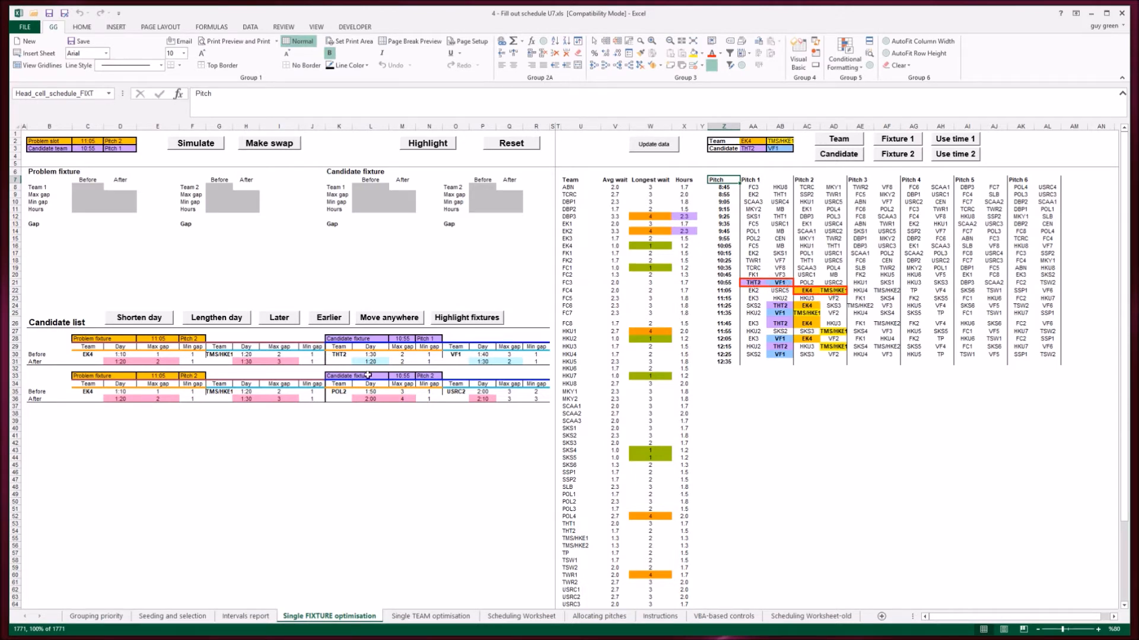
Highlight the second candidate swap's fixtures, EK4–TMS/HKE1 and POL2–USRC2, in the schedule
{"action": "left_click", "coordinate": [340, 391]}
{"action": "key", "text": "Left"}
{"action": "key", "text": "Left"}
{"action": "key", "text": "Left"}
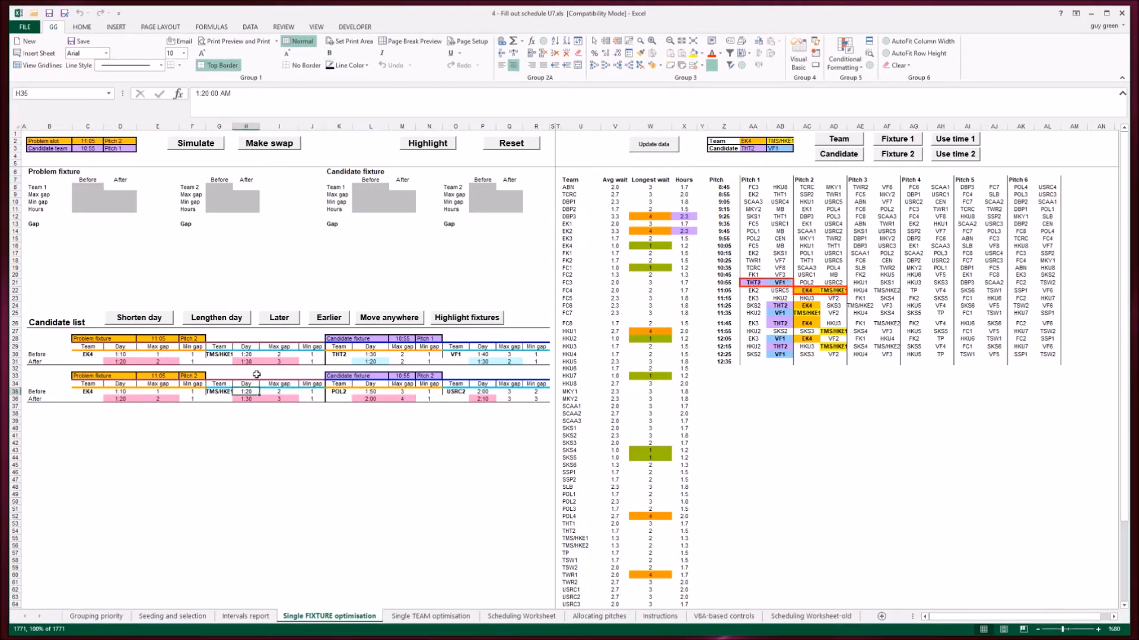
{"action": "key", "text": "Left"}
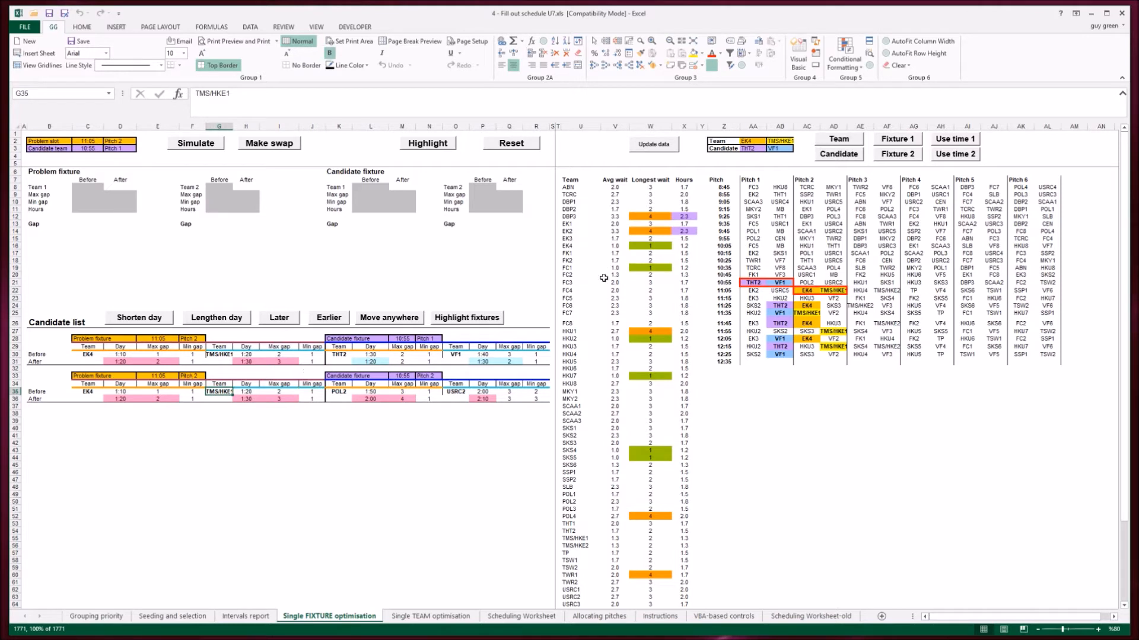
{"action": "left_click", "coordinate": [466, 318]}
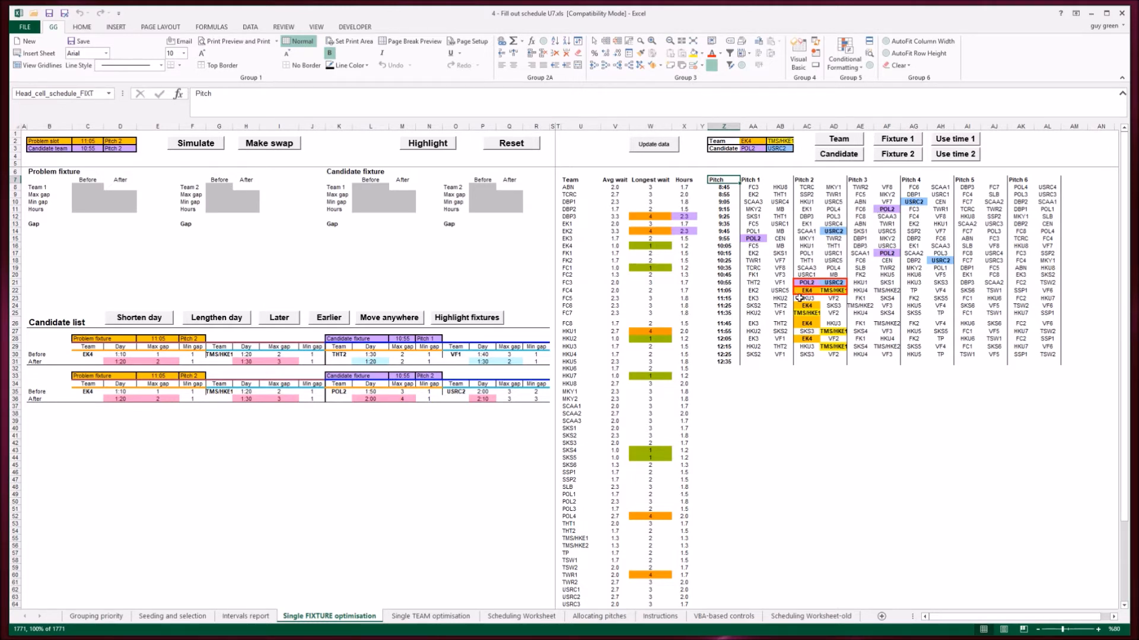
Select the first candidate swap, simulate exchanging EK4–TMS/HKE1 at 11:05 with THT2–VF1 at 10:55, and make the swap
{"action": "left_click", "coordinate": [370, 354]}
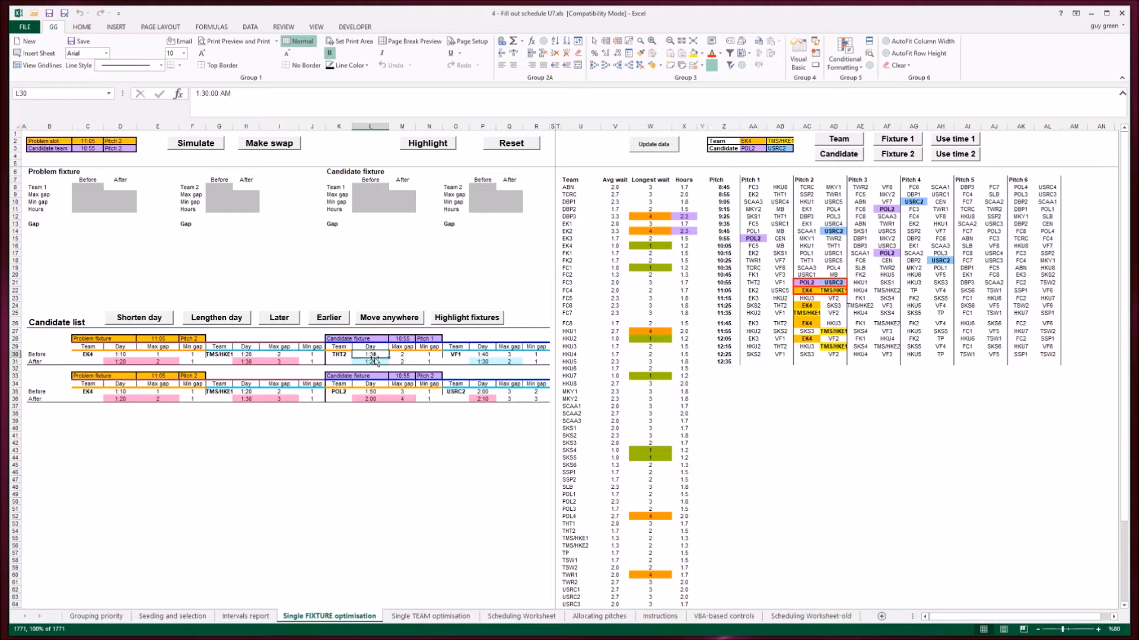
{"action": "left_click", "coordinate": [472, 319]}
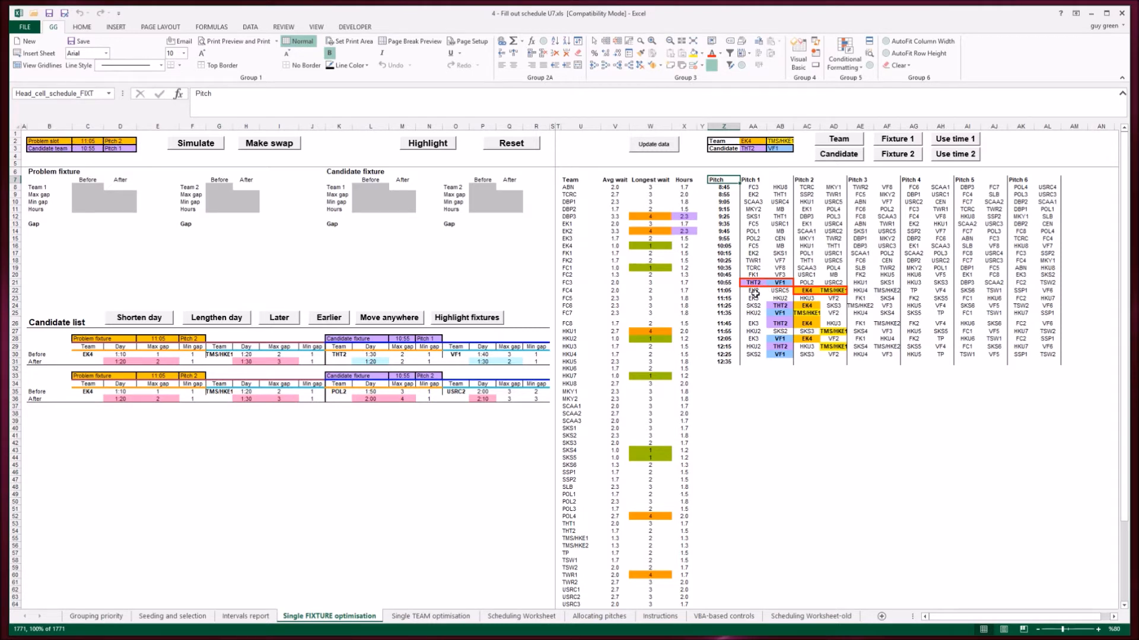
{"action": "left_click", "coordinate": [204, 145]}
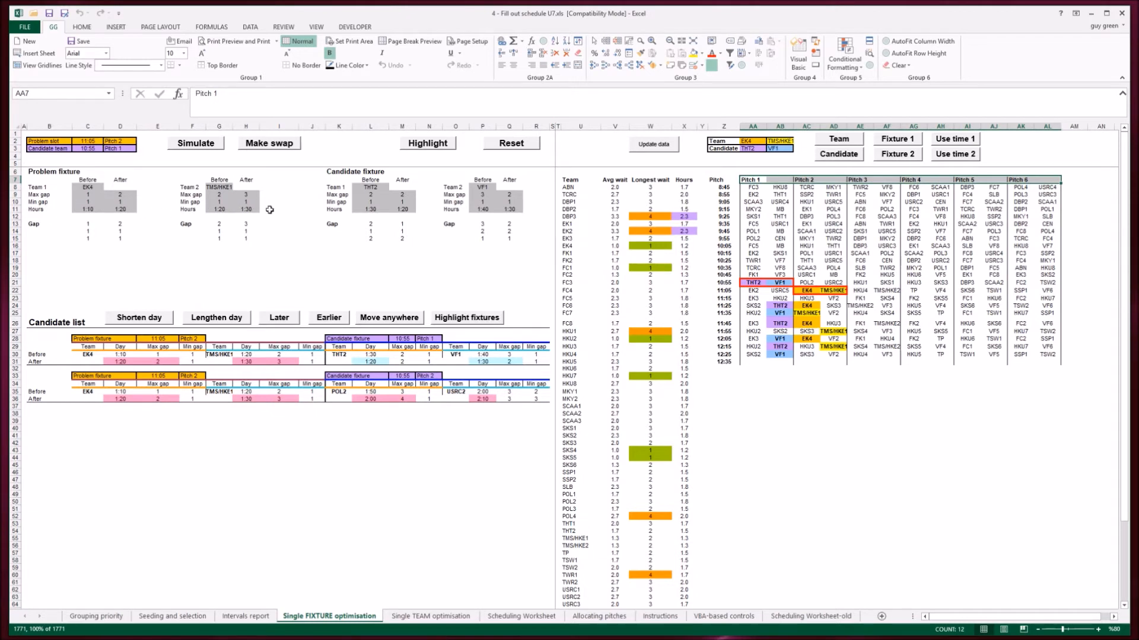
{"action": "left_click", "coordinate": [270, 144]}
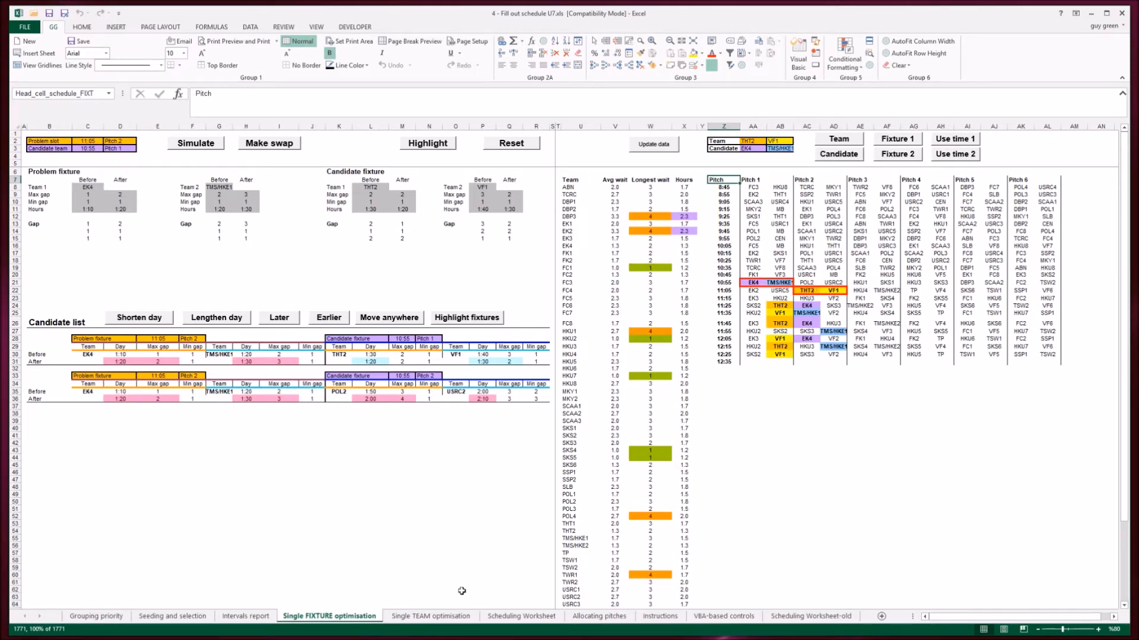
Look at the Scheduling Worksheet after the swap, and check EK4's row in the Single FIXTURE optimisation team list
{"action": "left_click", "coordinate": [525, 620]}
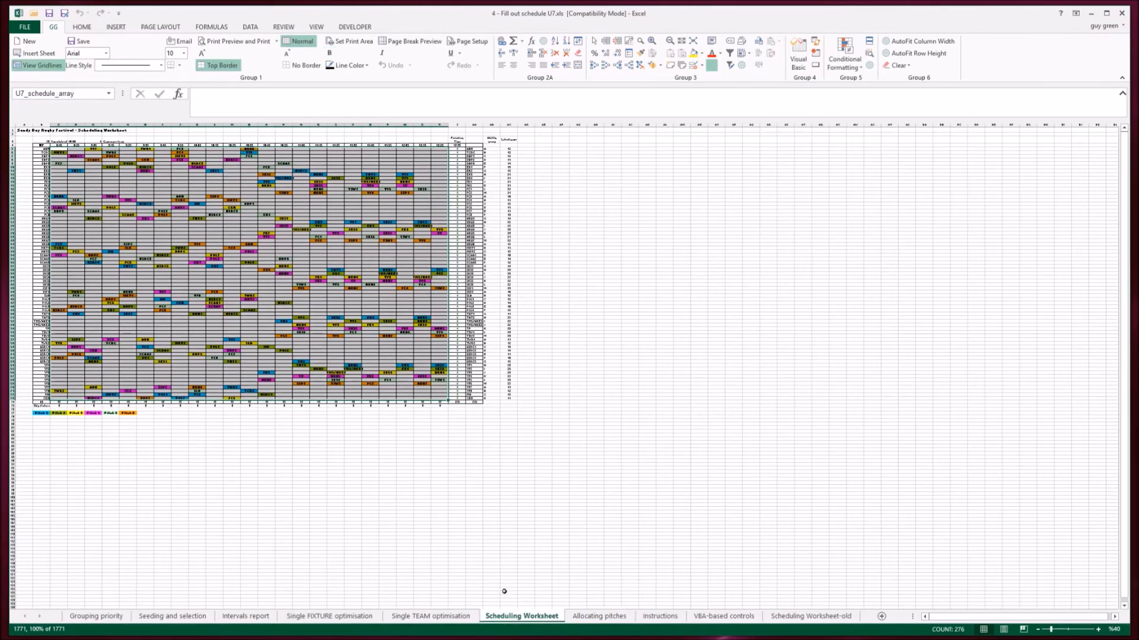
{"action": "left_click", "coordinate": [328, 617]}
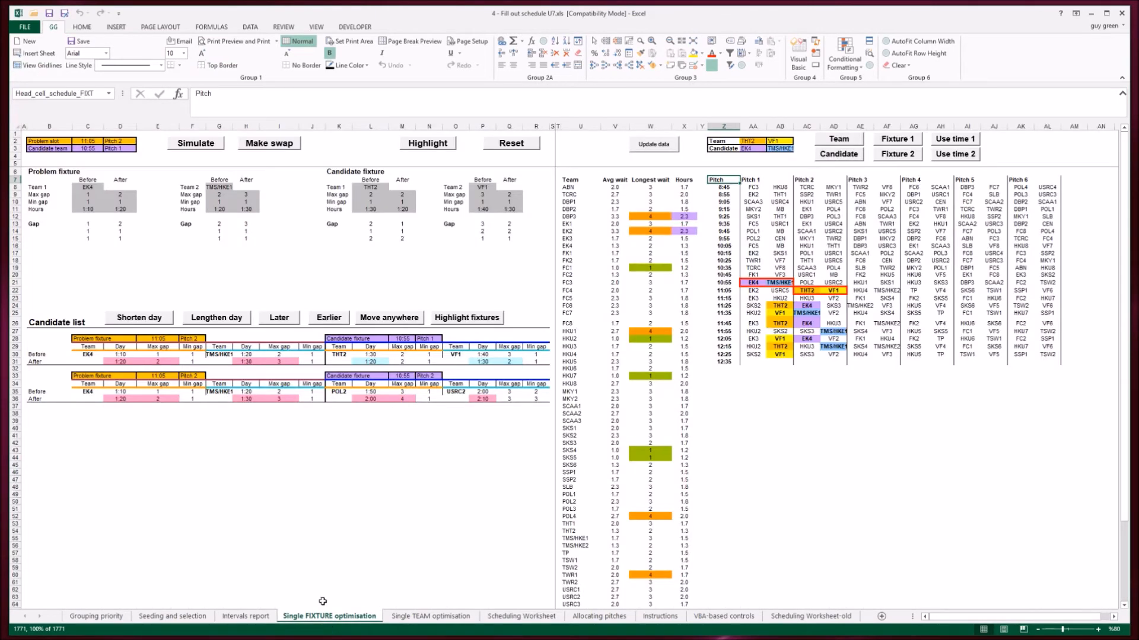
{"action": "left_click", "coordinate": [575, 249]}
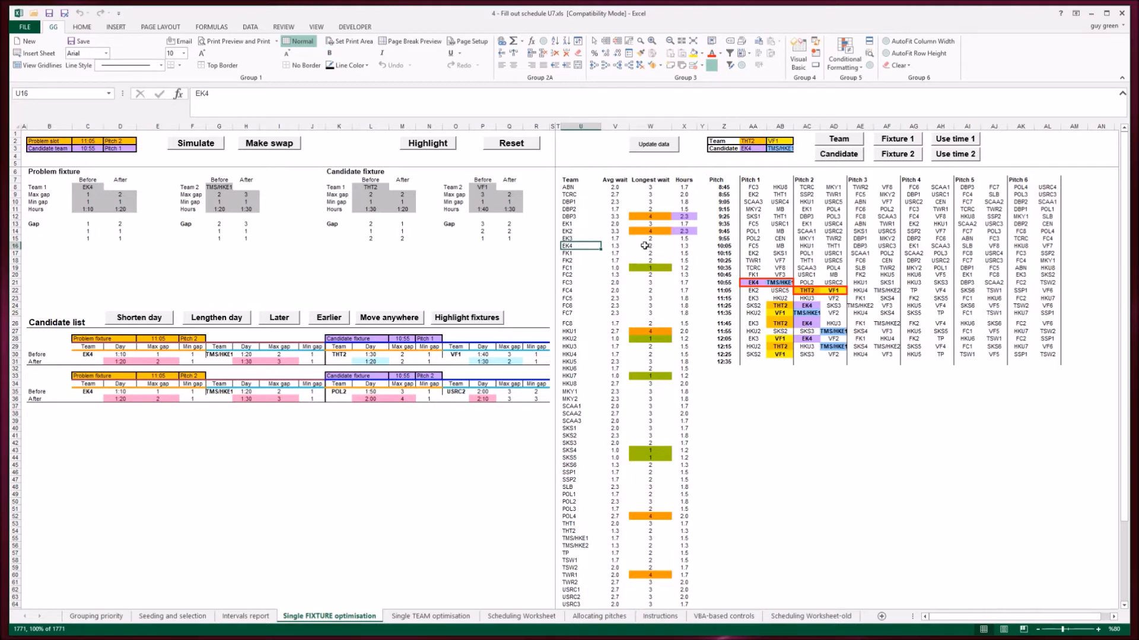
Set FC1 as the problem team and search for candidate swaps that lengthen its day
{"action": "left_click", "coordinate": [584, 268]}
{"action": "left_click", "coordinate": [842, 141]}
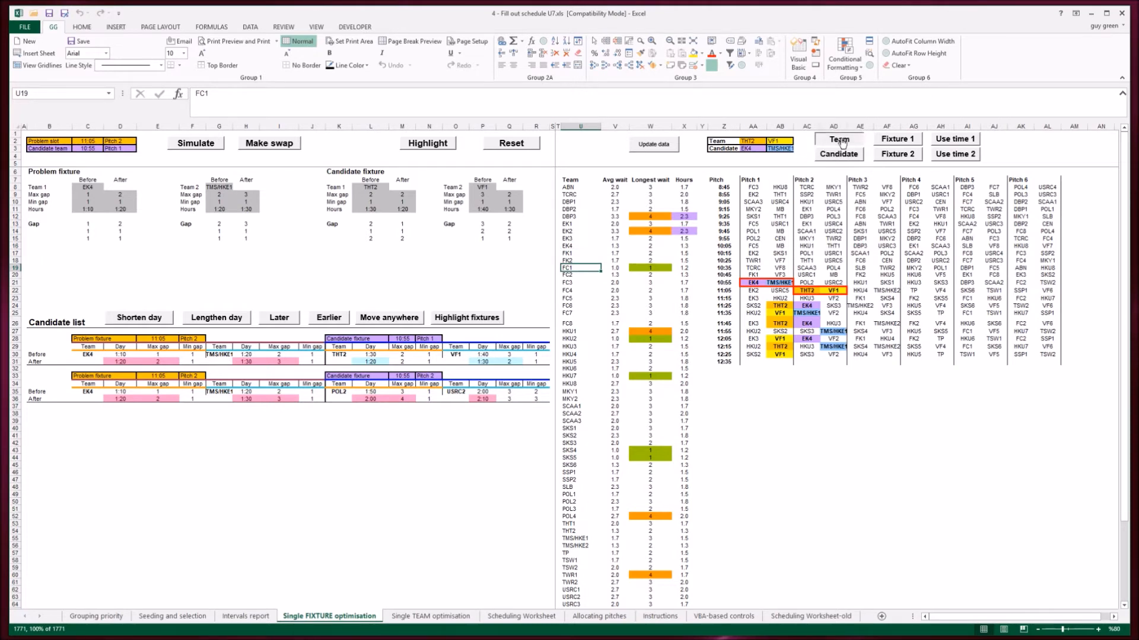
{"action": "left_click", "coordinate": [223, 323]}
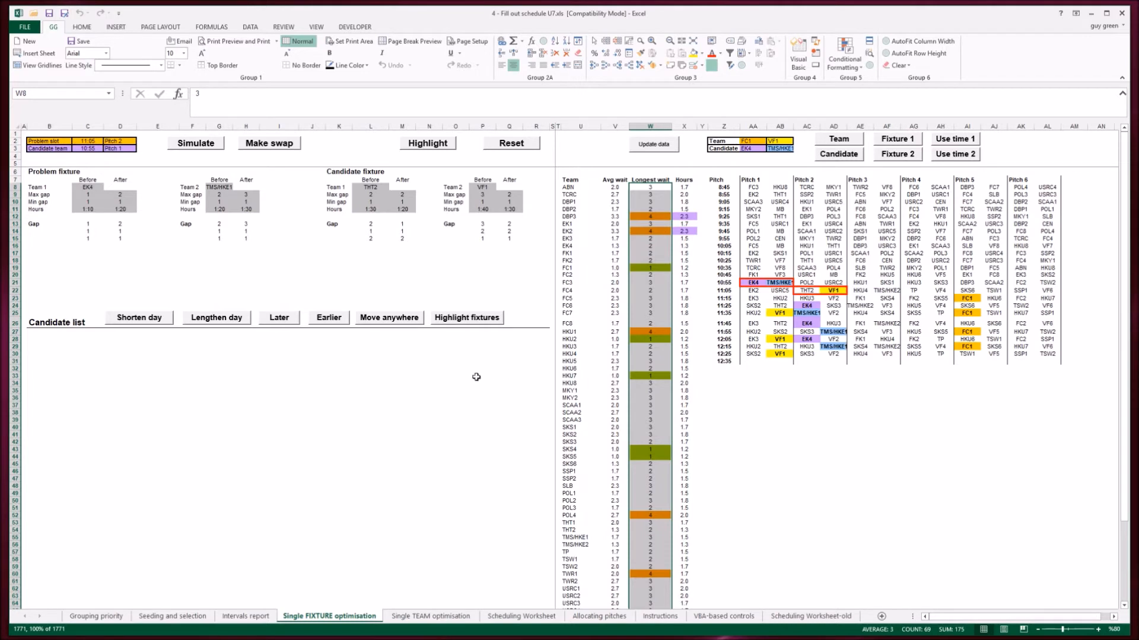
Set DBP3 as the problem team, and check its hours against its first and last fixture times in the schedule
{"action": "left_click", "coordinate": [573, 217]}
{"action": "left_click", "coordinate": [838, 140]}
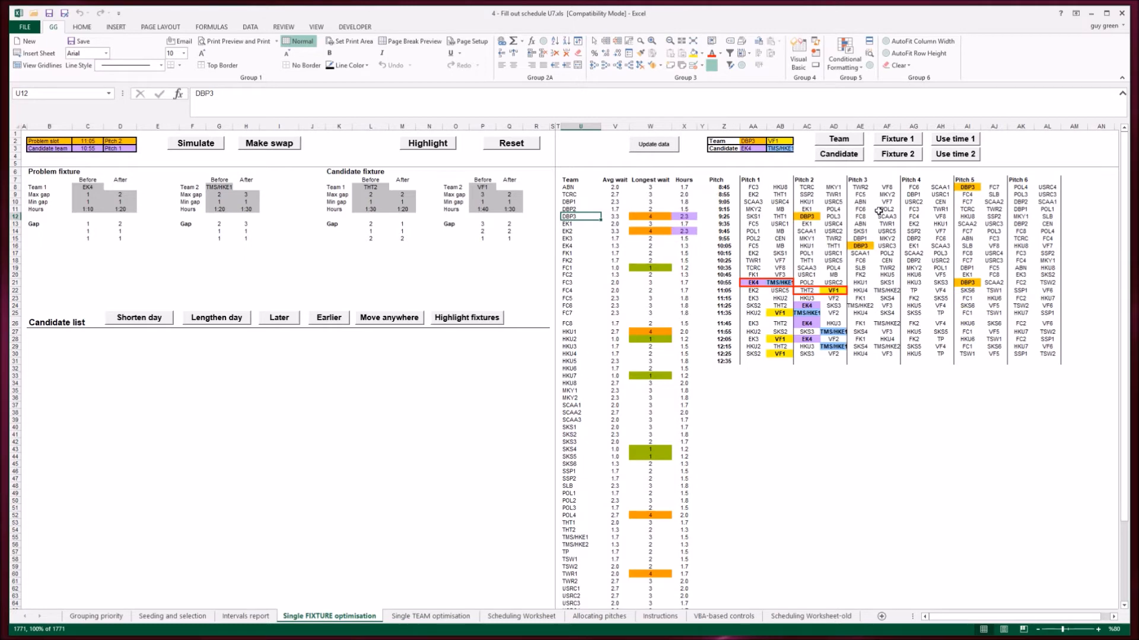
{"action": "left_click", "coordinate": [683, 217]}
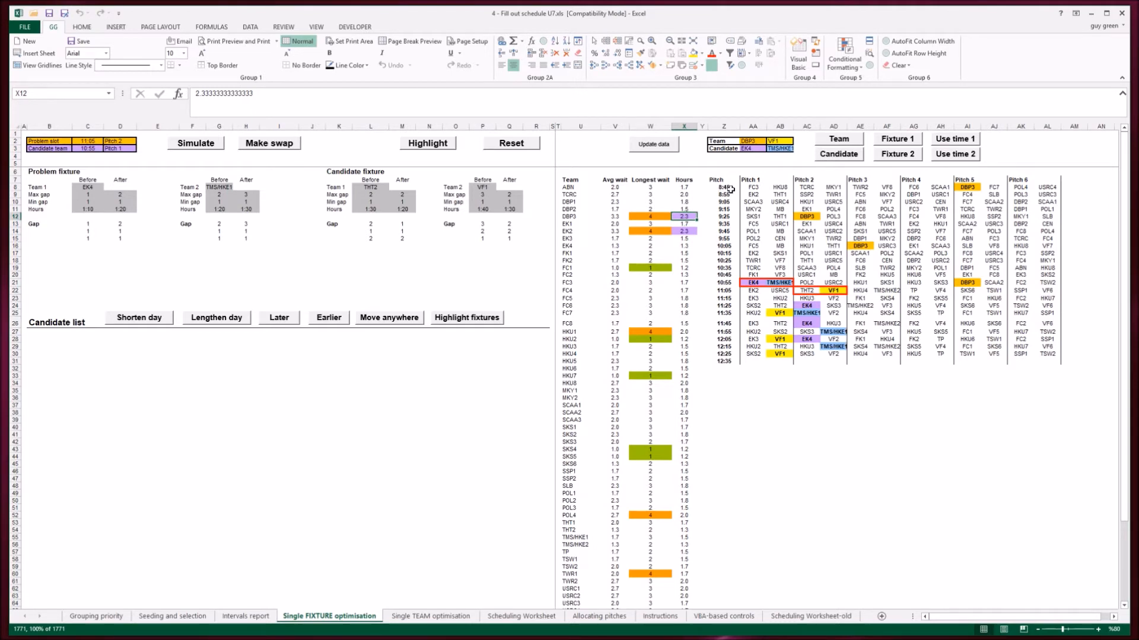
{"action": "left_click", "coordinate": [731, 189]}
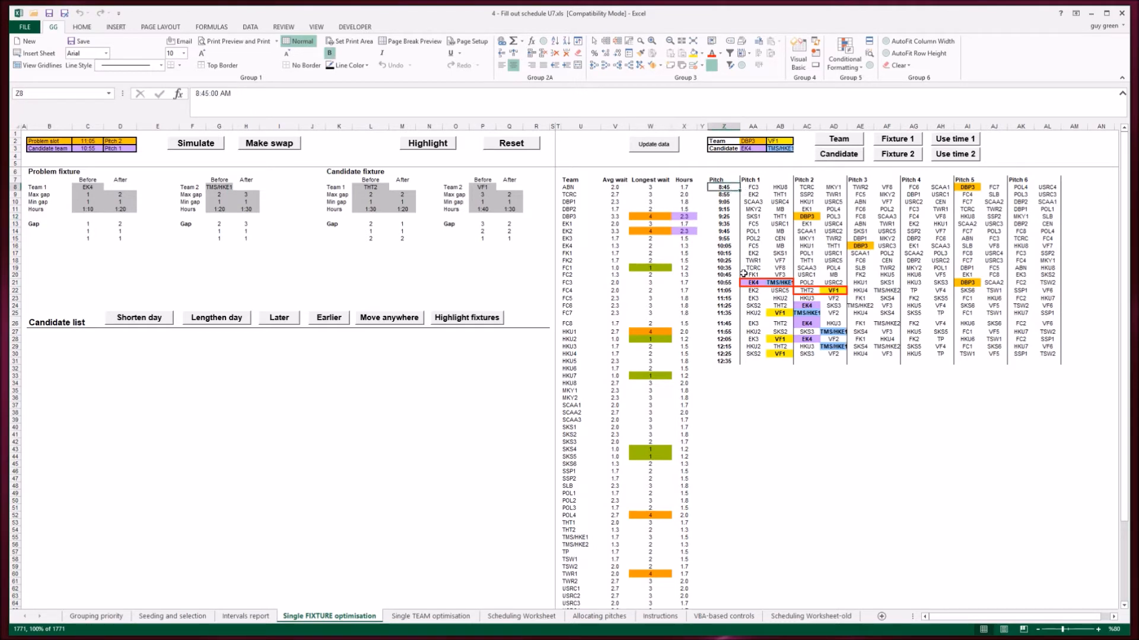
{"action": "left_click", "coordinate": [724, 283]}
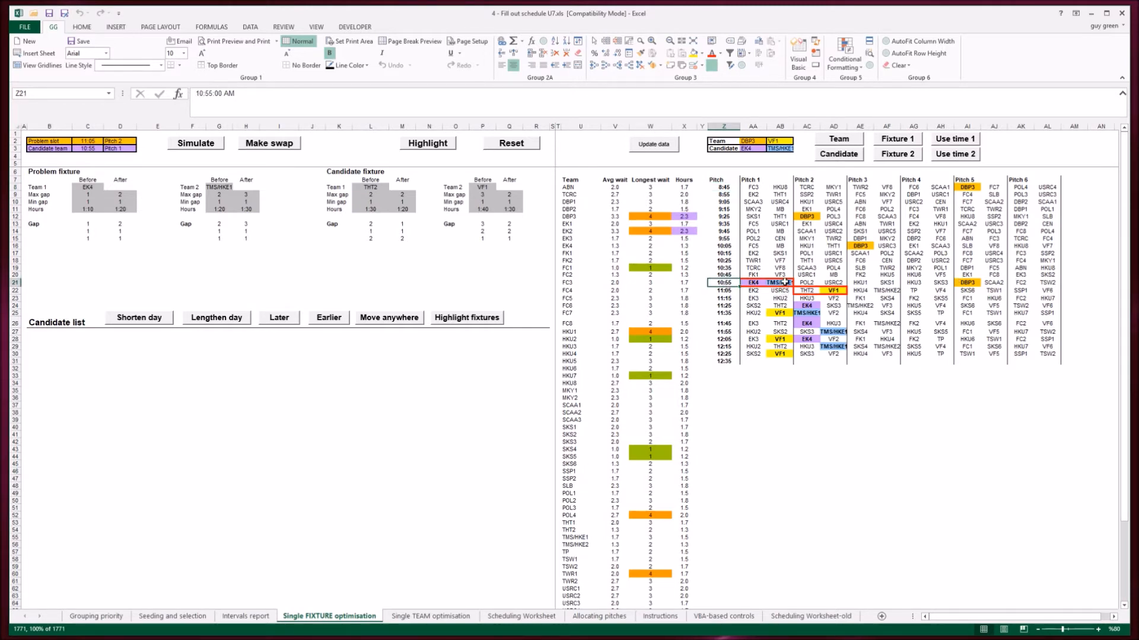
{"action": "key", "text": "Down"}
List candidate swaps that shorten DBP3's day, and check the first candidate's day lengths for SCAA2 and DBP3
{"action": "left_click", "coordinate": [140, 321]}
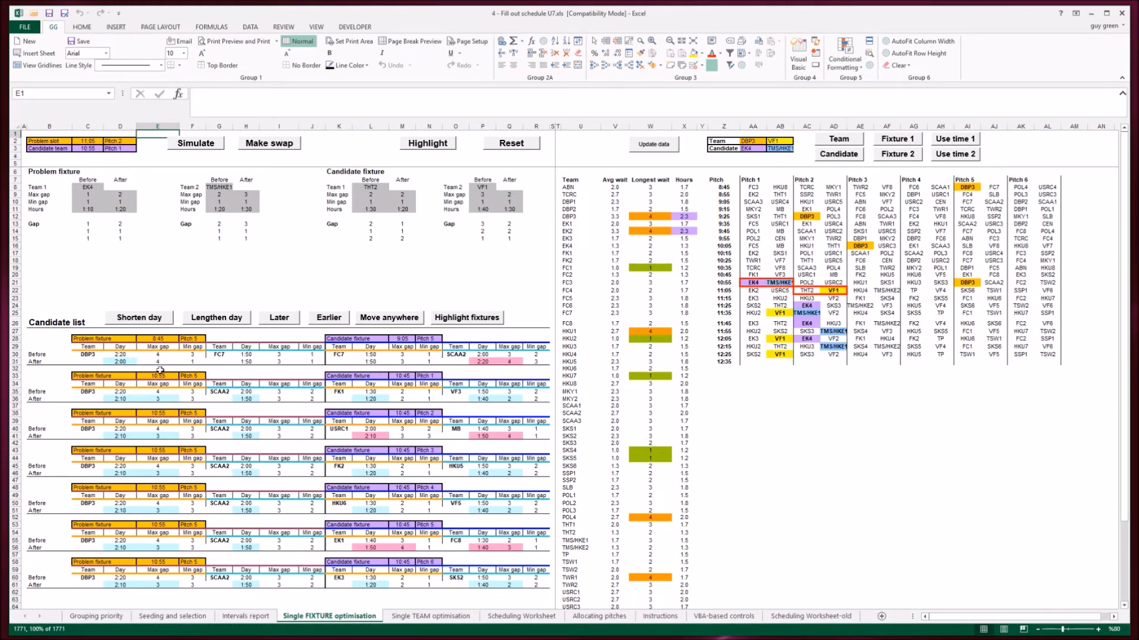
{"action": "left_click", "coordinate": [482, 362]}
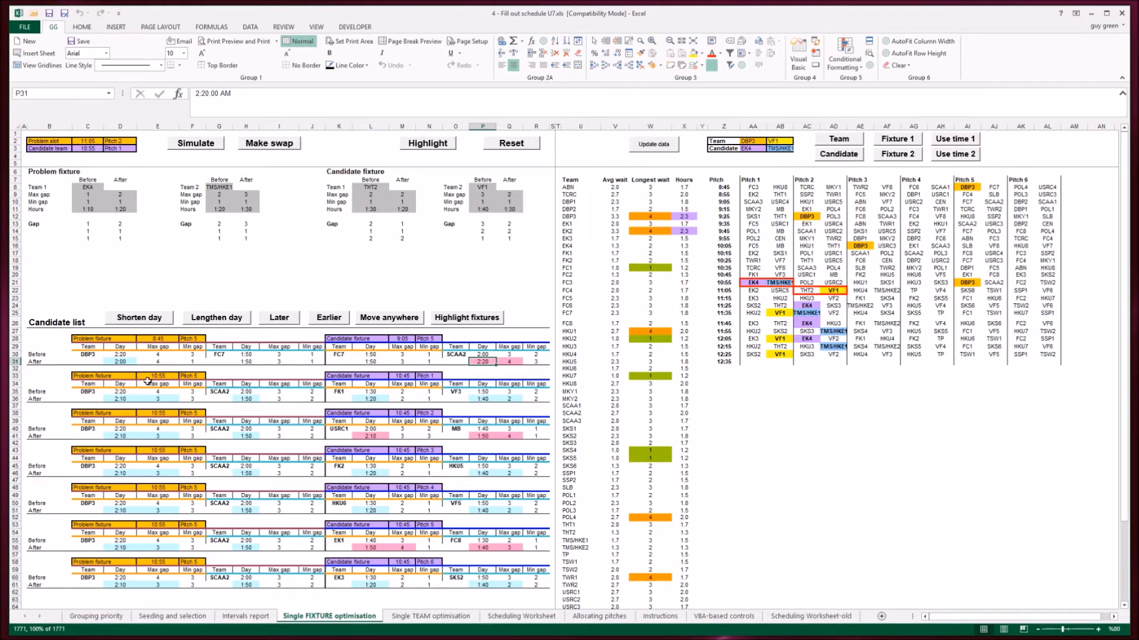
{"action": "left_click", "coordinate": [127, 355]}
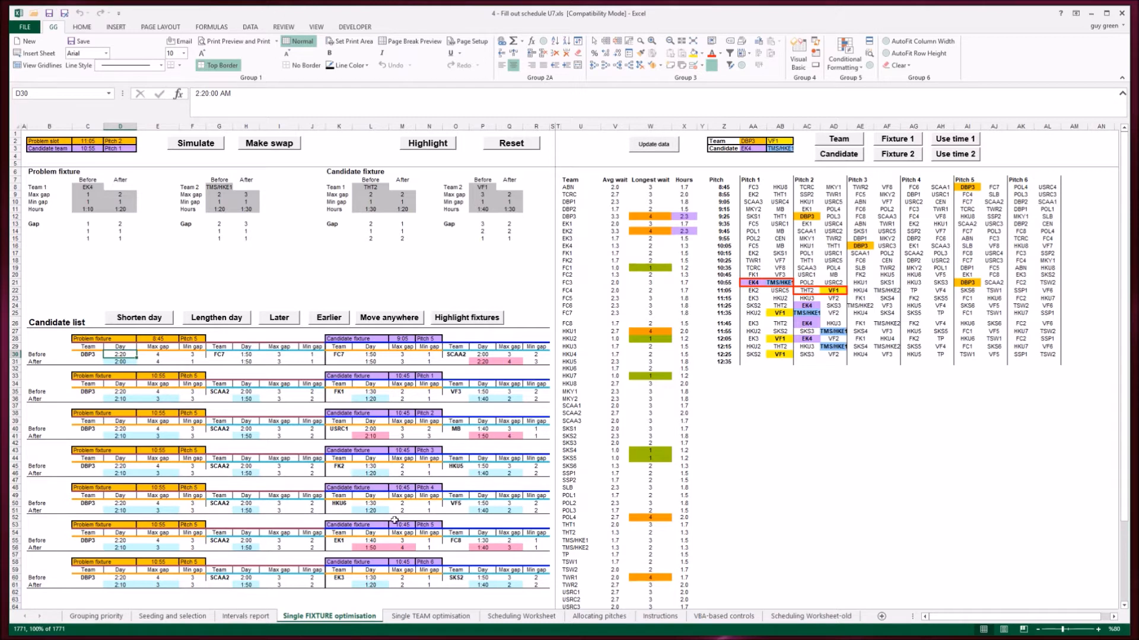
In the candidate pairing the 10:55 and 10:45 fixtures on Pitch 5, check DBP3's day and gaps after the swap
{"action": "left_click", "coordinate": [368, 548]}
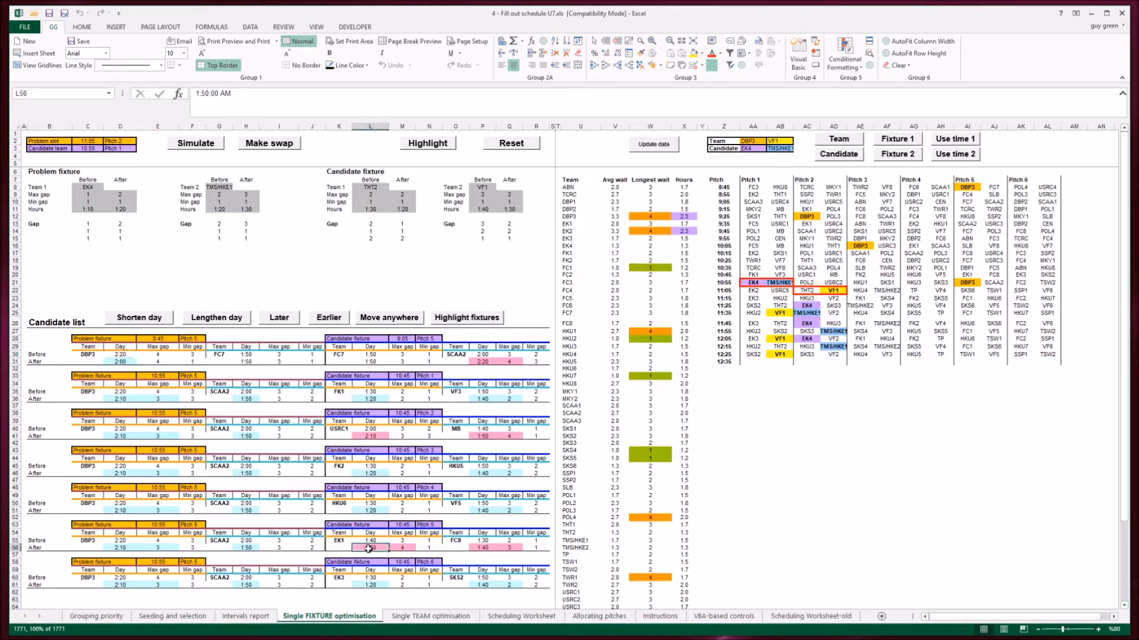
{"action": "key", "text": "Left"}
{"action": "key", "text": "Left"}
{"action": "key", "text": "Left"}
{"action": "key", "text": "Left"}
{"action": "key", "text": "Left"}
{"action": "key", "text": "Left"}
{"action": "key", "text": "Left"}
{"action": "key", "text": "Left"}
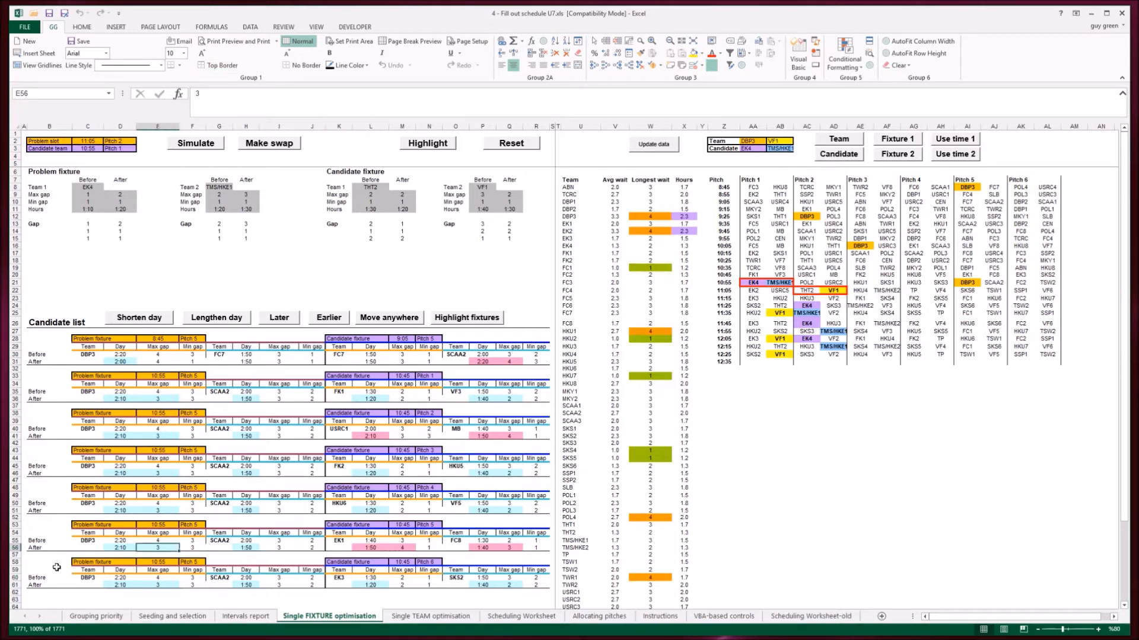
{"action": "key", "text": "Right"}
{"action": "key", "text": "Right"}
{"action": "key", "text": "Right"}
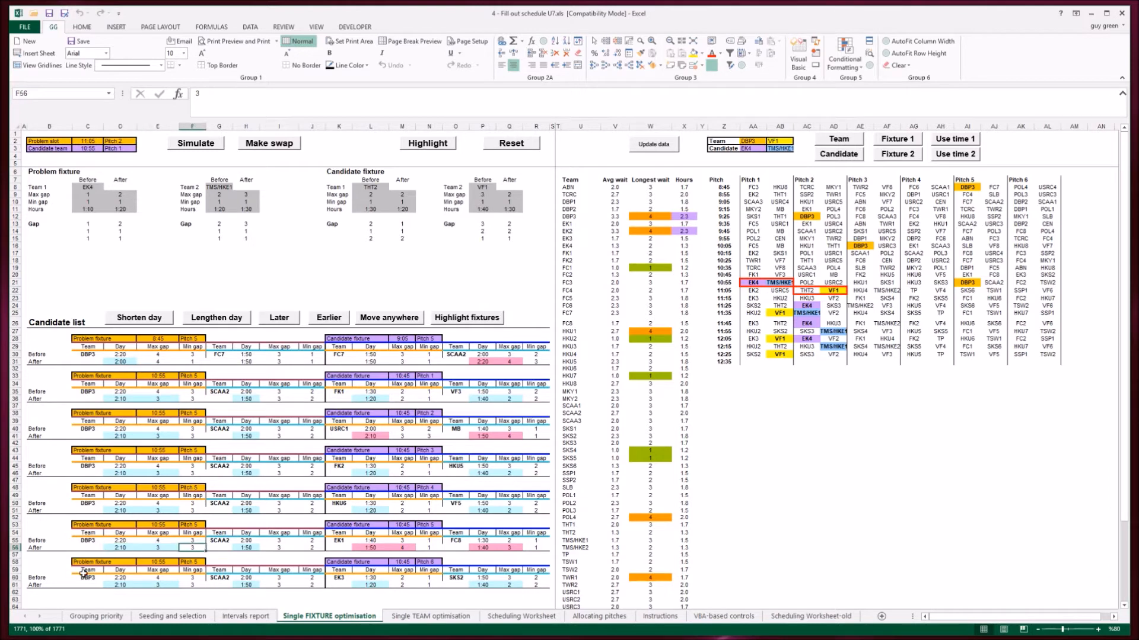
{"action": "key", "text": "Left"}
{"action": "key", "text": "Left"}
{"action": "key", "text": "Left"}
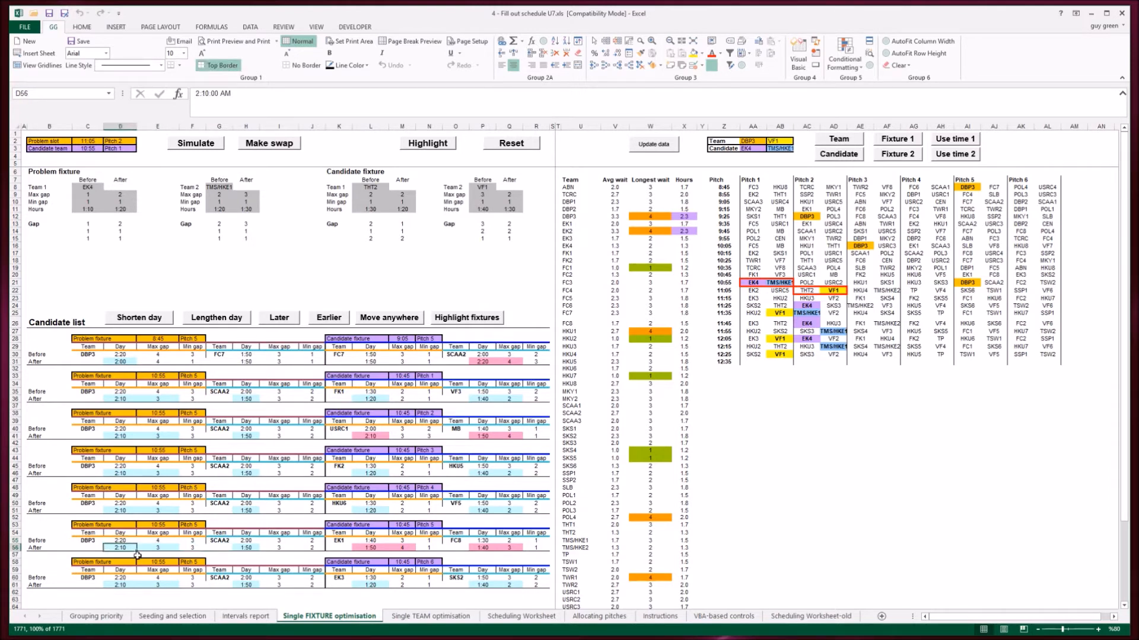
Check SCAA2's and FC8's day lengths after the same Pitch 5 candidate swap
{"action": "key", "text": "Right"}
{"action": "key", "text": "Right"}
{"action": "key", "text": "Right"}
{"action": "key", "text": "Right"}
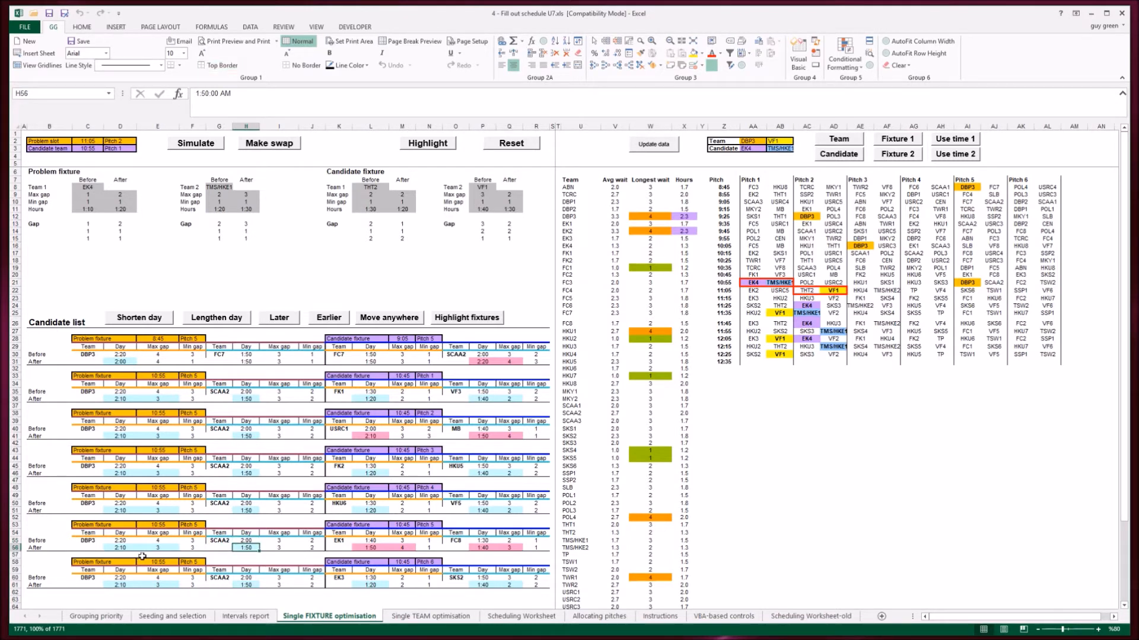
{"action": "key", "text": "Right"}
{"action": "key", "text": "Right"}
{"action": "key", "text": "Right"}
{"action": "key", "text": "Right"}
{"action": "key", "text": "Right"}
{"action": "key", "text": "Right"}
{"action": "key", "text": "Right"}
{"action": "key", "text": "Right"}
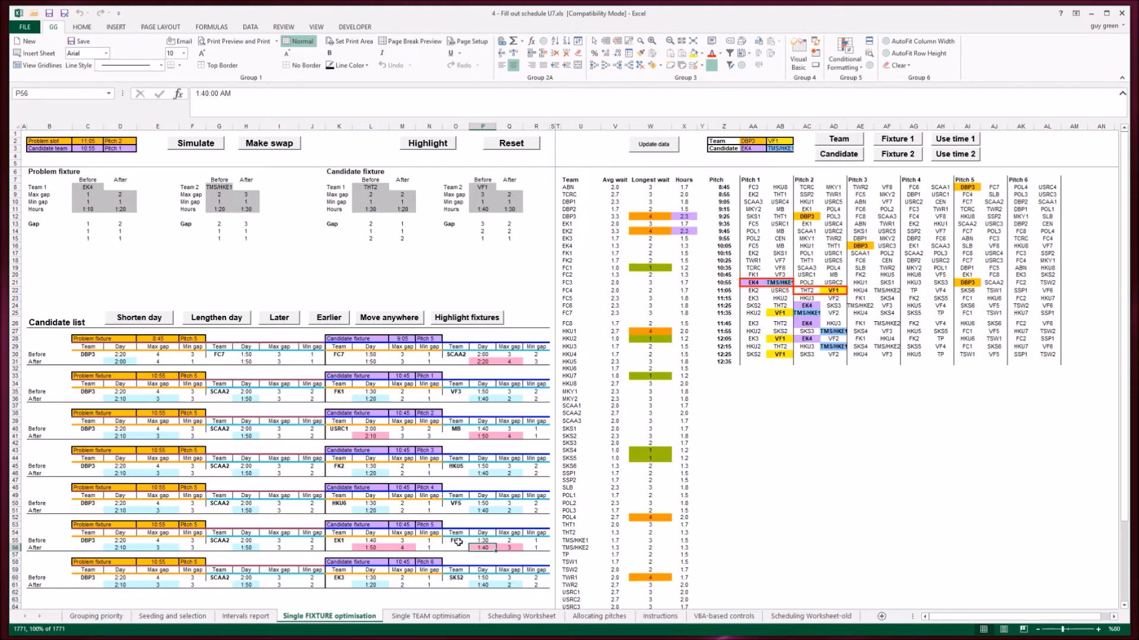
Check EK1's day after the Pitch 5 candidate swap, and compare FC8's day before and after it
{"action": "left_click", "coordinate": [382, 546]}
{"action": "key", "text": "Right"}
{"action": "key", "text": "Right"}
{"action": "key", "text": "Right"}
{"action": "key", "text": "Right"}
{"action": "key", "text": "Up"}
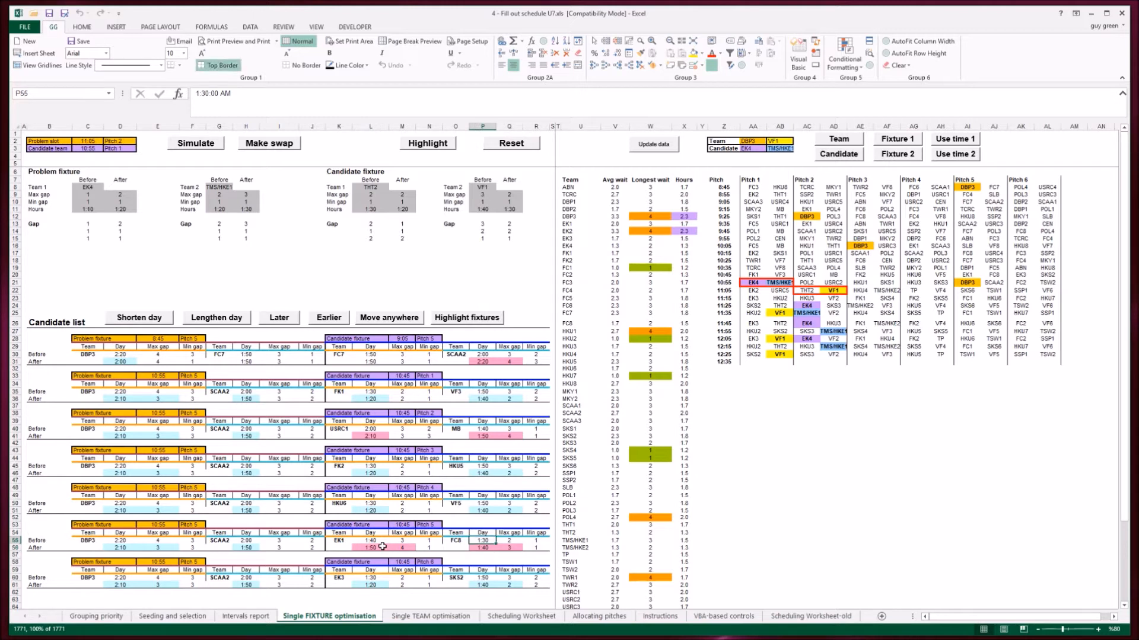
{"action": "key", "text": "Down"}
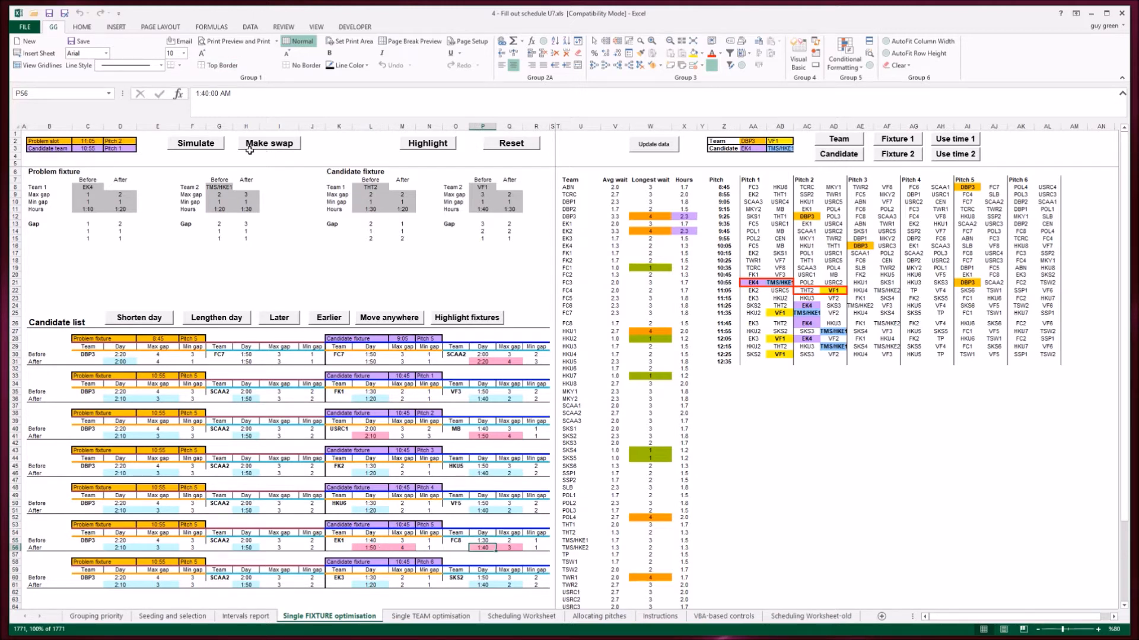
Highlight the DBP3–SCAA2 and EK1–FC8 fixtures in the schedule, and examine the span of FC8's matches up to 10:55
{"action": "left_click", "coordinate": [454, 318]}
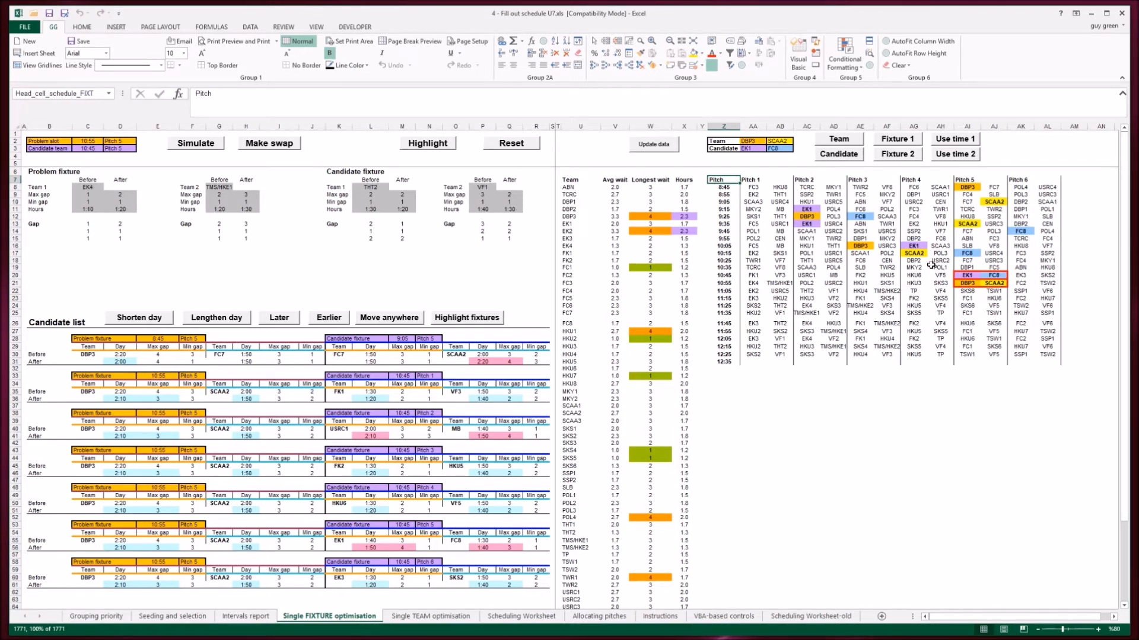
{"action": "left_click_drag", "start_coordinate": [864, 217], "coordinate": [983, 283]}
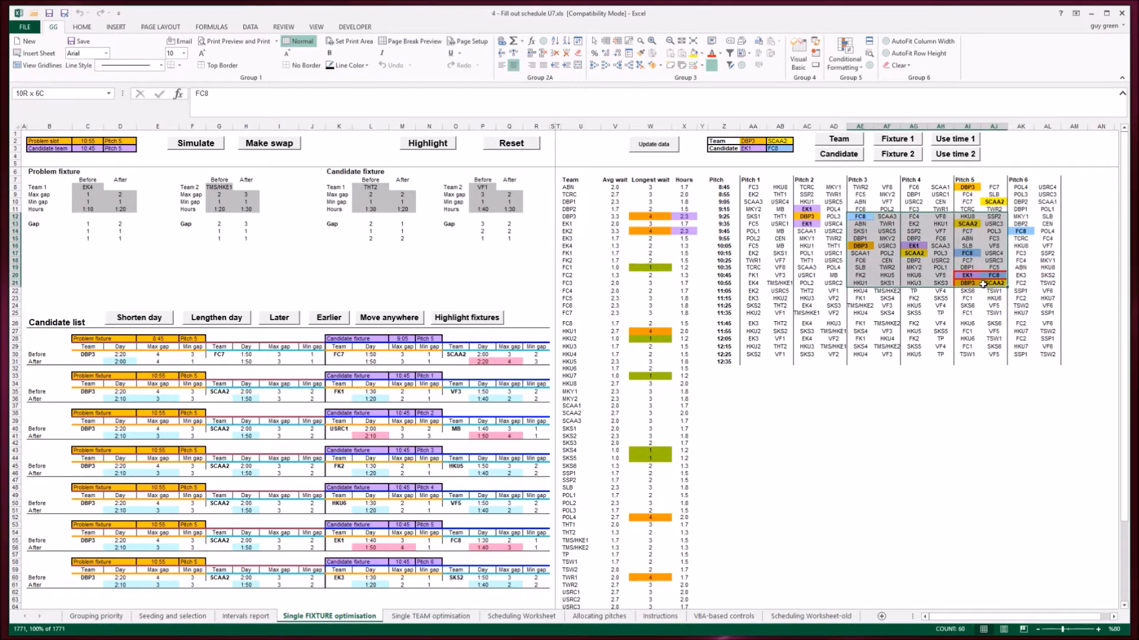
{"action": "left_click_drag", "start_coordinate": [982, 283], "coordinate": [983, 283]}
Examine the span of EK1's matches up to 10:55, and swap DBP3–SCAA2 with EK1–FC8 on Pitch 5
{"action": "left_click", "coordinate": [798, 209]}
{"action": "left_click_drag", "start_coordinate": [798, 210], "coordinate": [968, 283]}
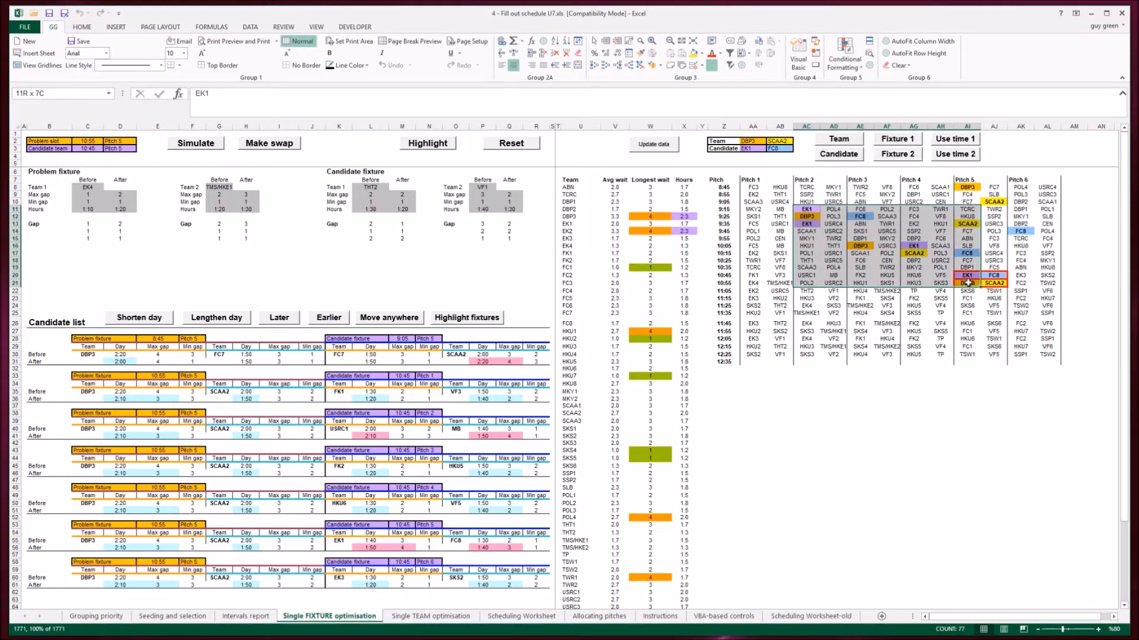
{"action": "left_click_drag", "start_coordinate": [967, 284], "coordinate": [968, 283]}
{"action": "left_click", "coordinate": [268, 144]}
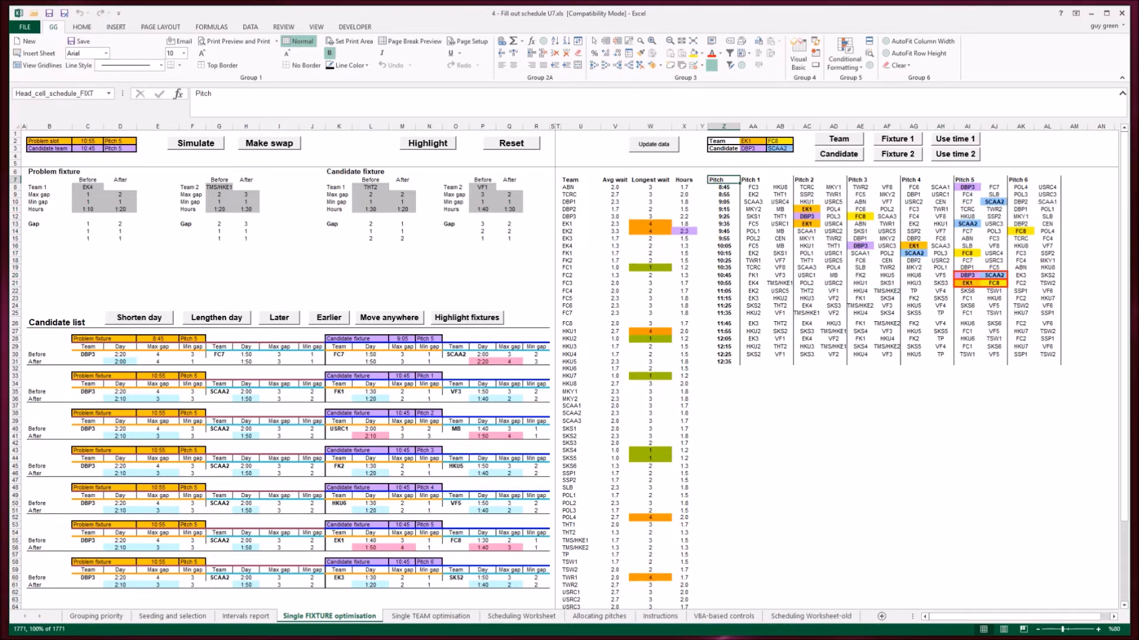
Review the waits and hours of the teams in the list from FC1 down
{"action": "left_click", "coordinate": [583, 268]}
{"action": "key", "text": "Down"}
{"action": "key", "text": "Down"}
{"action": "key", "text": "Down"}
{"action": "key", "text": "Down"}
{"action": "key", "text": "Down"}
{"action": "key", "text": "Down"}
{"action": "key", "text": "Down"}
{"action": "key", "text": "Down"}
{"action": "key", "text": "Down"}
{"action": "key", "text": "Down"}
{"action": "key", "text": "Down"}
{"action": "key", "text": "Down"}
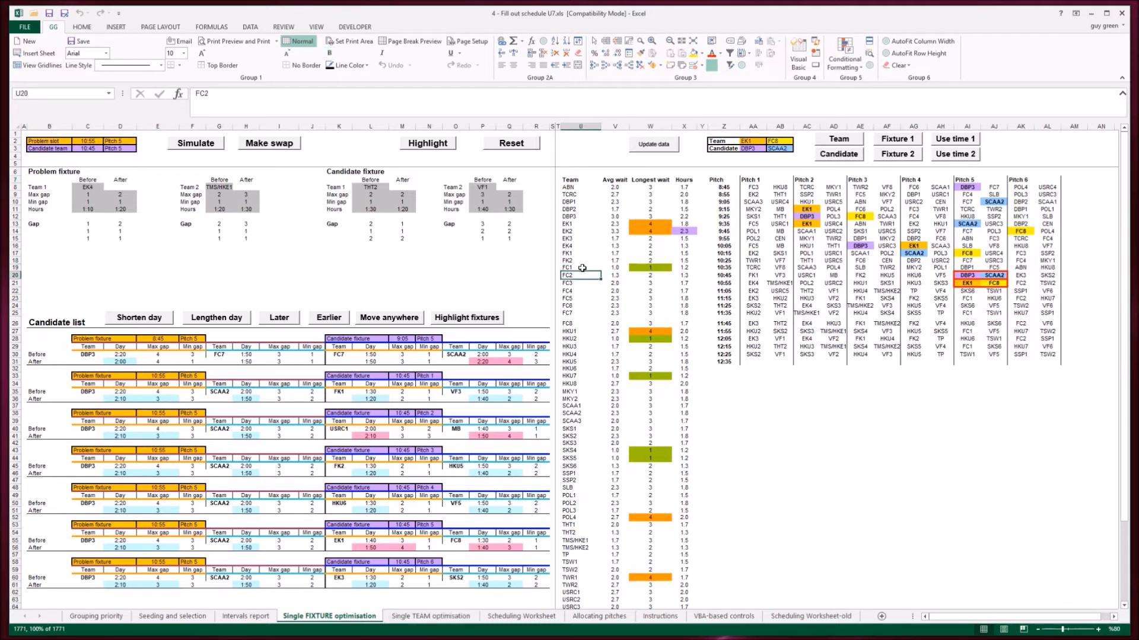
{"action": "key", "text": "Down"}
{"action": "key", "text": "Down"}
{"action": "key", "text": "Down"}
{"action": "key", "text": "Down"}
{"action": "key", "text": "Down"}
{"action": "key", "text": "Down"}
{"action": "key", "text": "Down"}
{"action": "key", "text": "Down"}
{"action": "key", "text": "Down"}
{"action": "key", "text": "Down"}
{"action": "key", "text": "Down"}
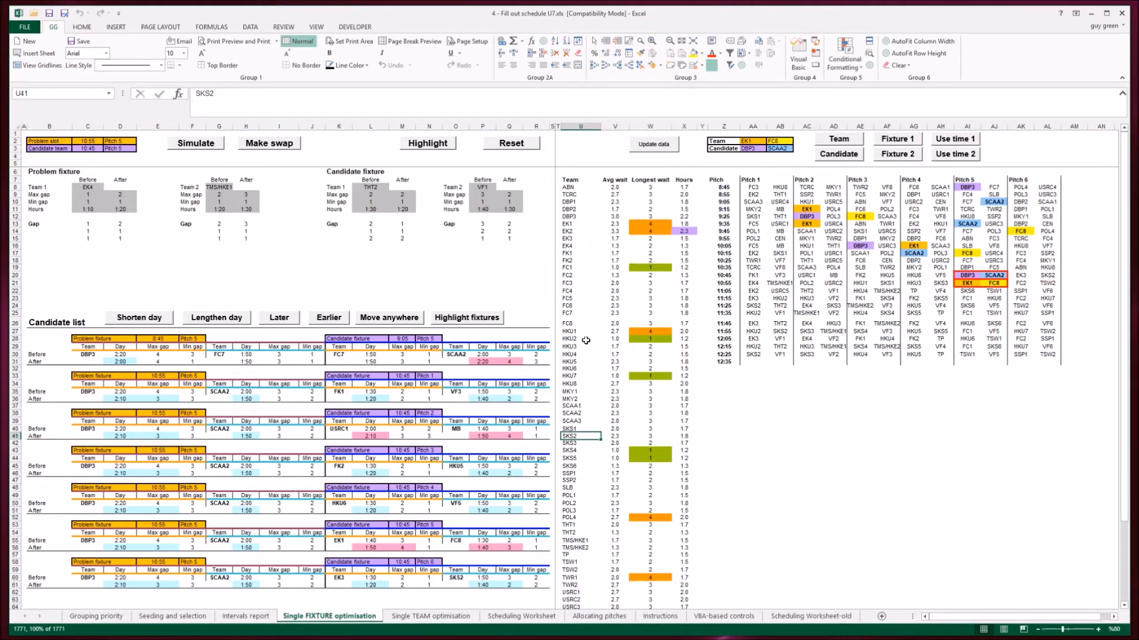
Open the Single TEAM optimisation sheet and load the current team waits and schedule into it
{"action": "left_click", "coordinate": [432, 616]}
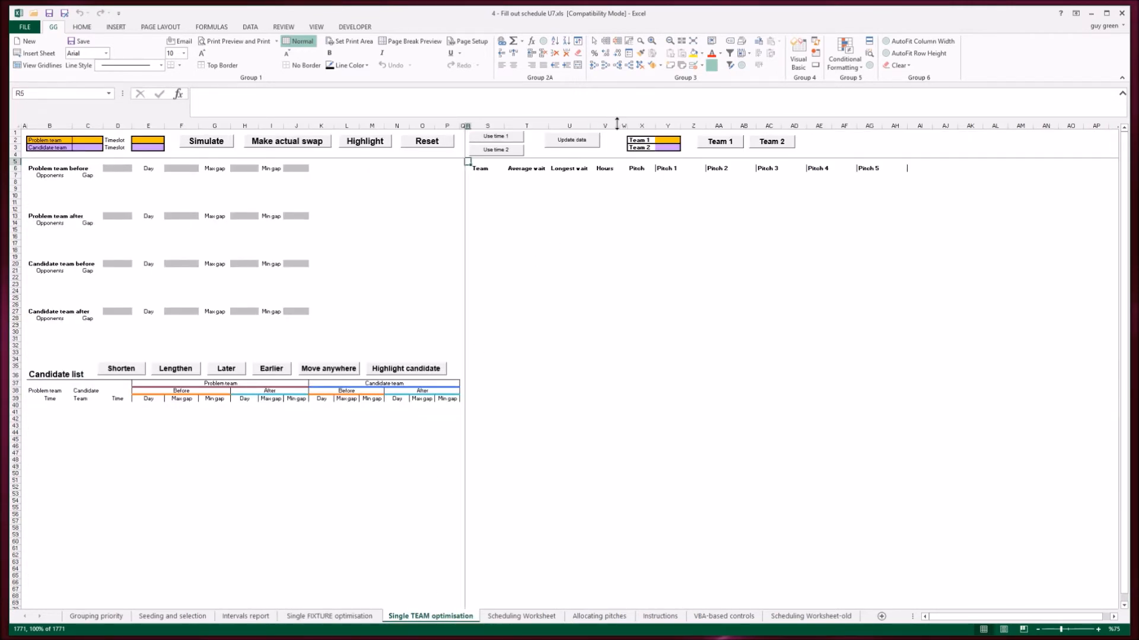
{"action": "left_click", "coordinate": [570, 144]}
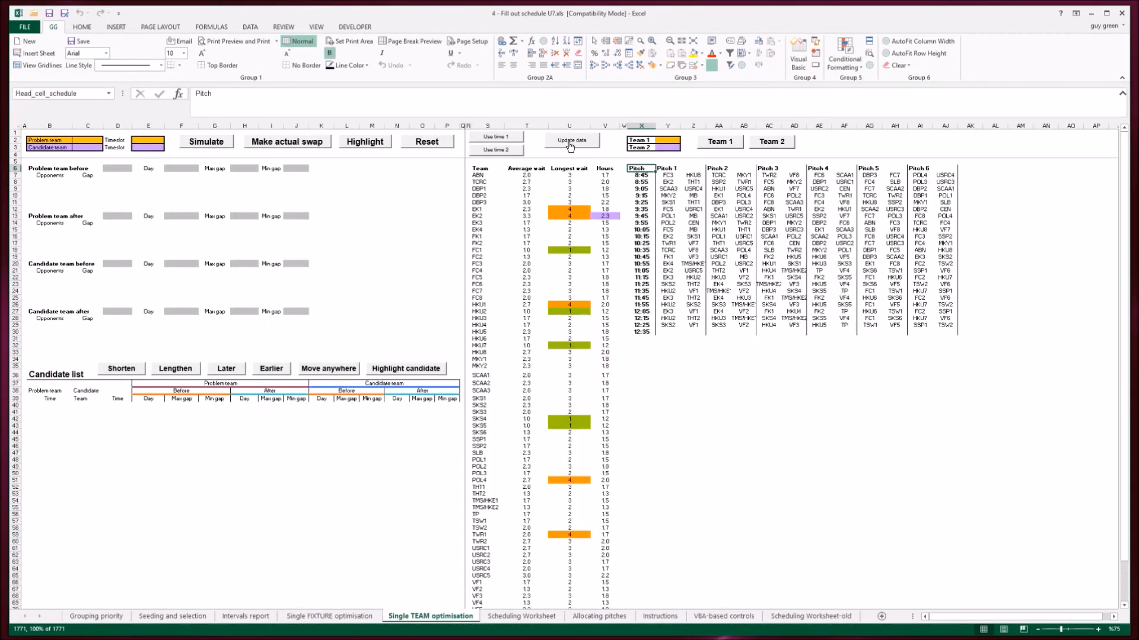
Set FC1 as the problem team and search for candidate swaps that lengthen its day
{"action": "left_click", "coordinate": [485, 252]}
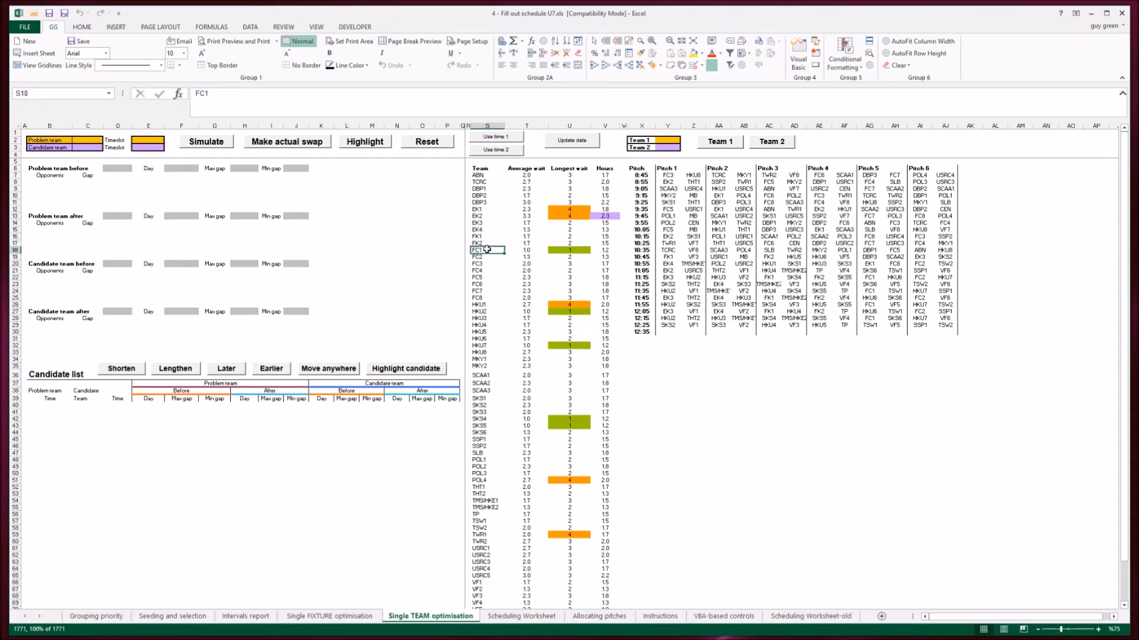
{"action": "left_click", "coordinate": [718, 144]}
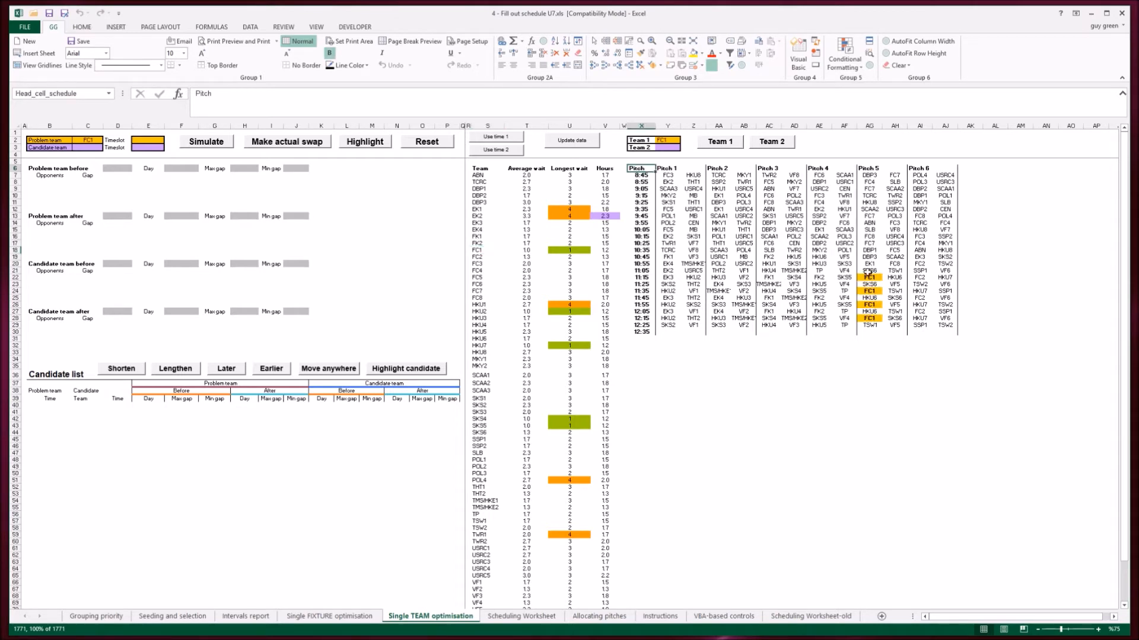
{"action": "left_click", "coordinate": [176, 369]}
{"action": "left_click", "coordinate": [872, 278]}
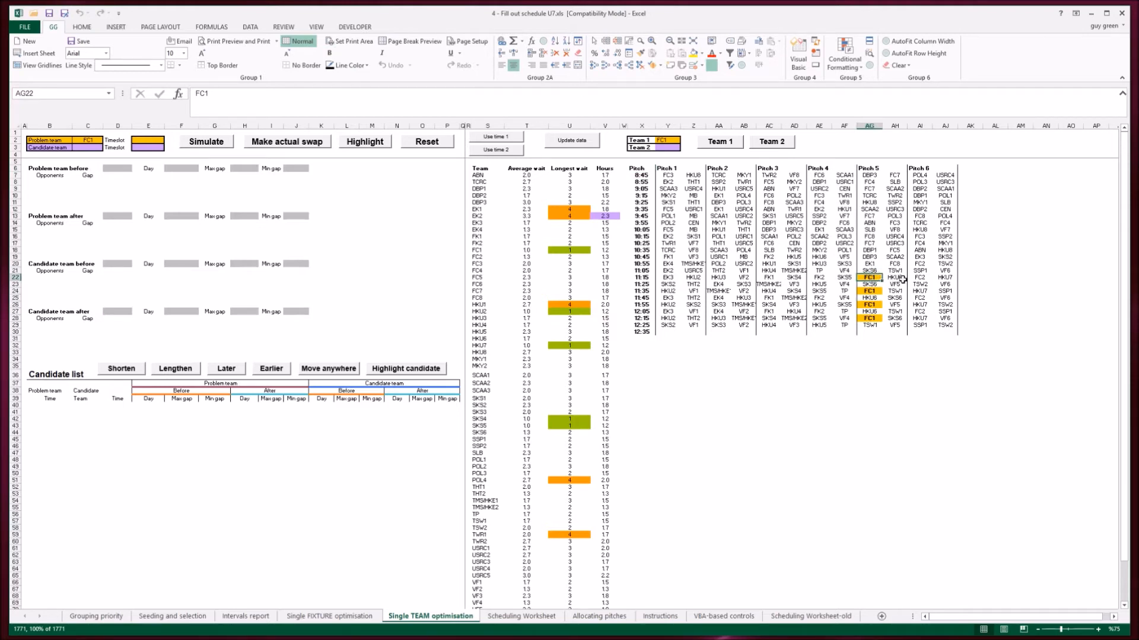
Set HKU2 as the problem team and list the candidate swaps that lengthen its day
{"action": "left_click", "coordinate": [478, 311]}
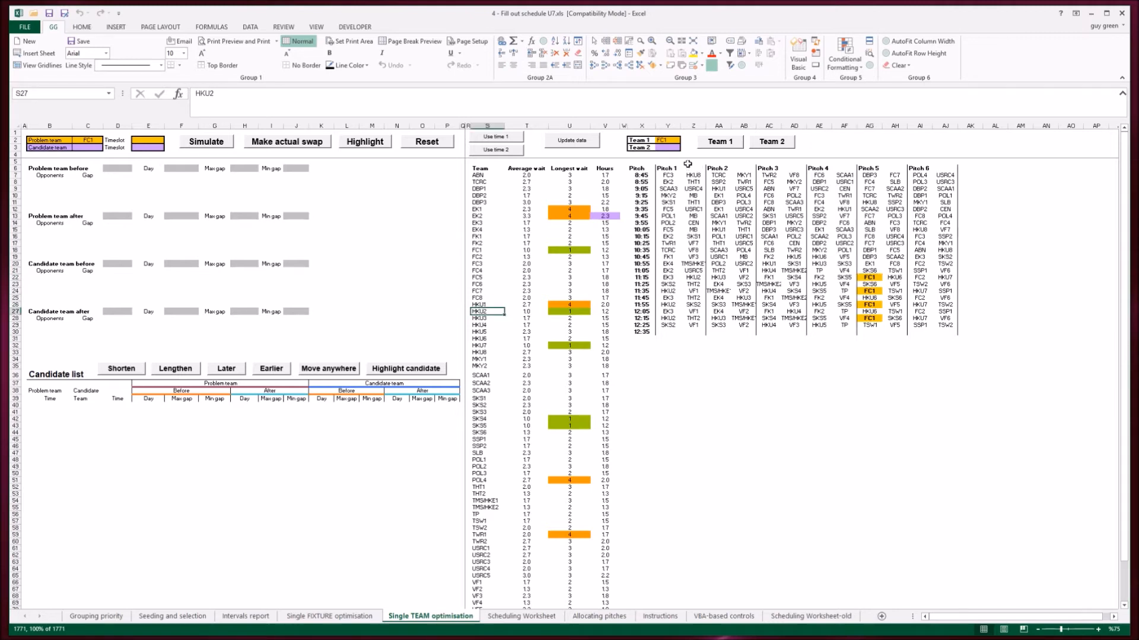
{"action": "left_click", "coordinate": [718, 141]}
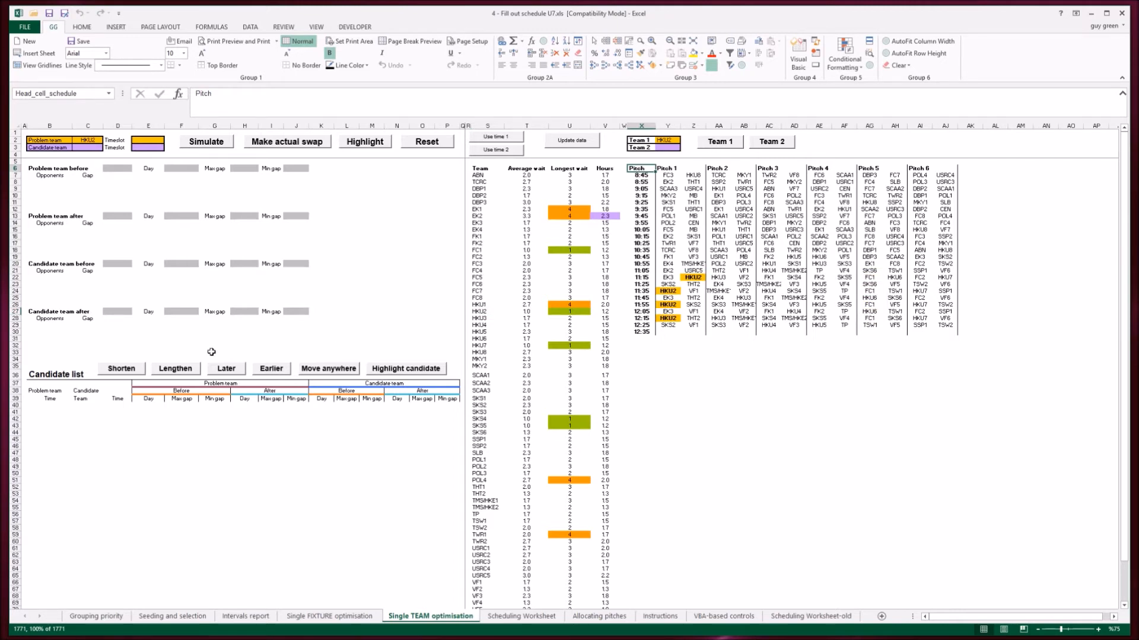
{"action": "left_click", "coordinate": [177, 369]}
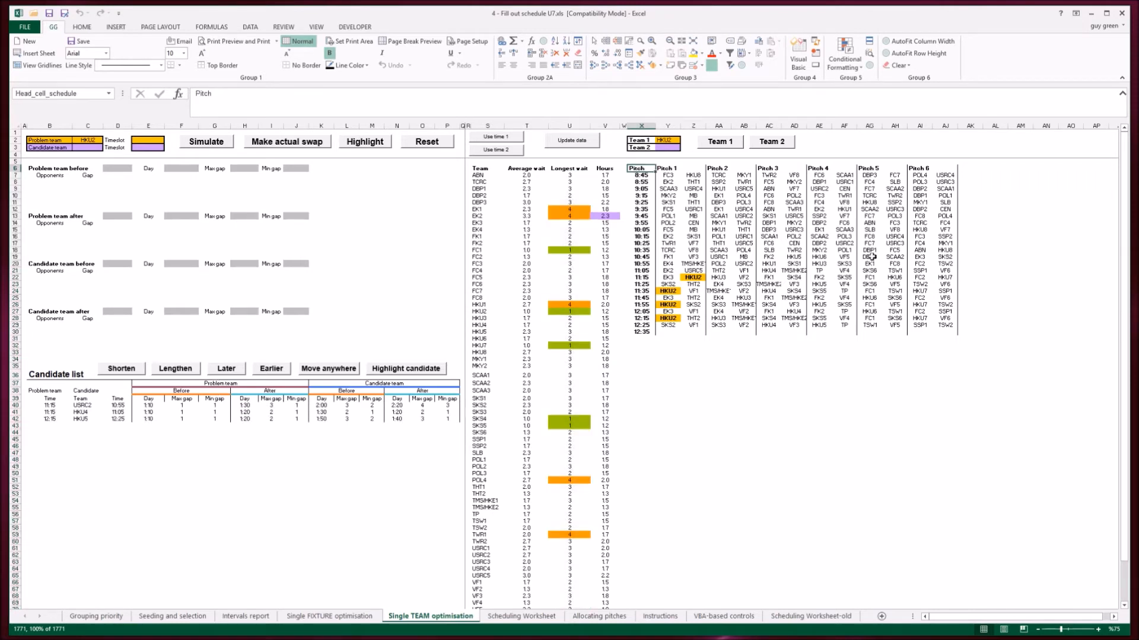
Compare HKU2's match times in the schedule with the problem-team and candidate times in the candidate list
{"action": "left_click", "coordinate": [695, 278]}
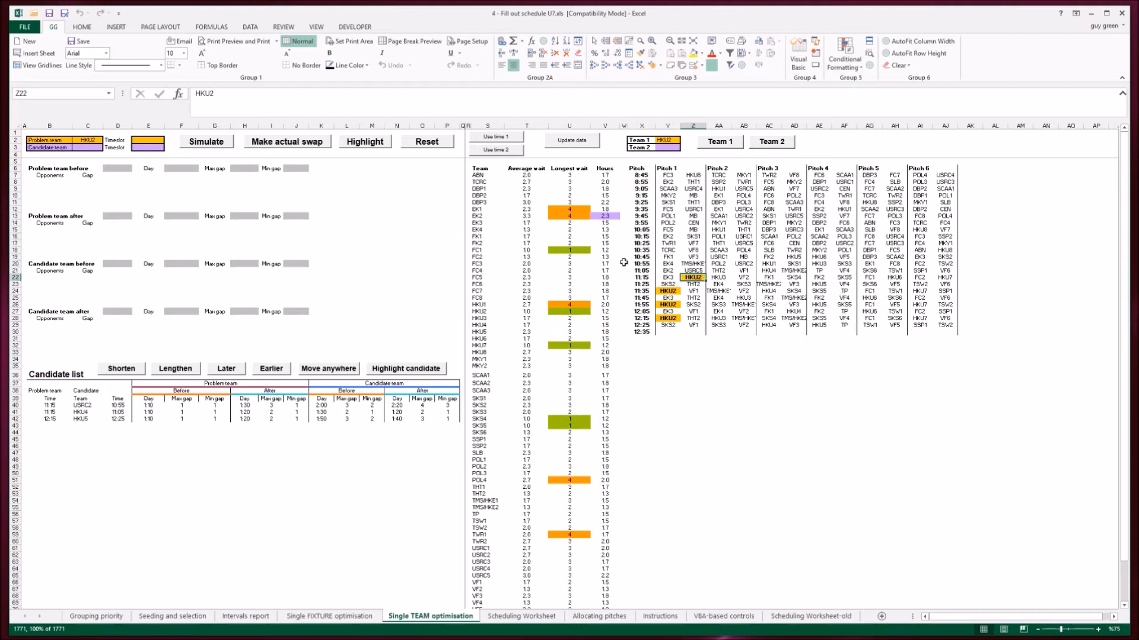
{"action": "left_click", "coordinate": [120, 407]}
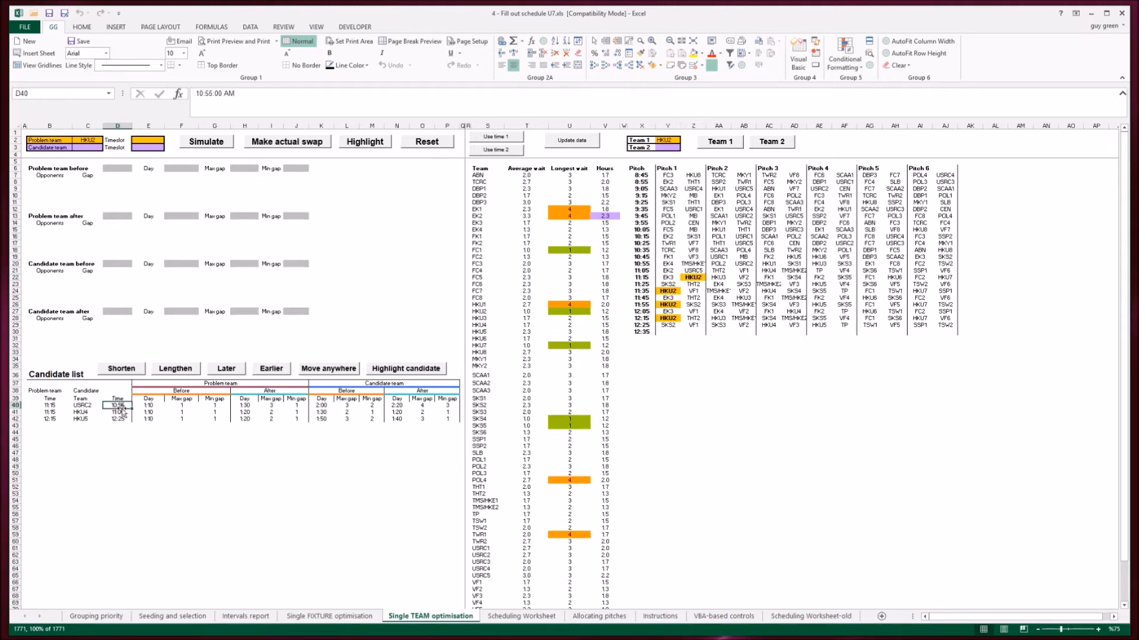
{"action": "key", "text": "Left"}
{"action": "key", "text": "Left"}
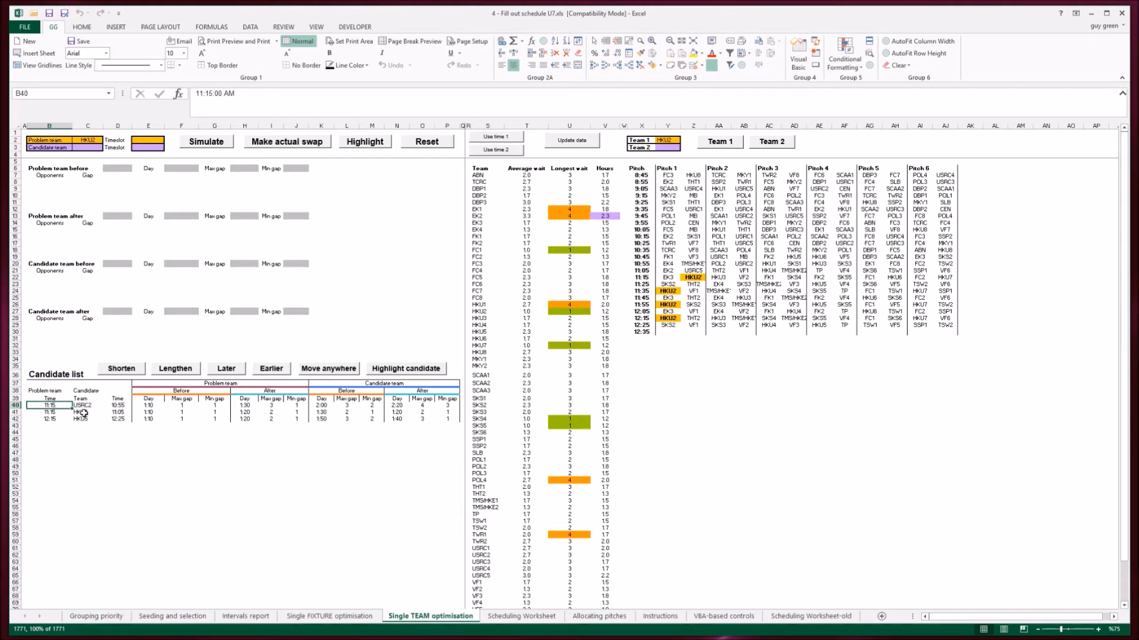
{"action": "key", "text": "Down"}
{"action": "key", "text": "Down"}
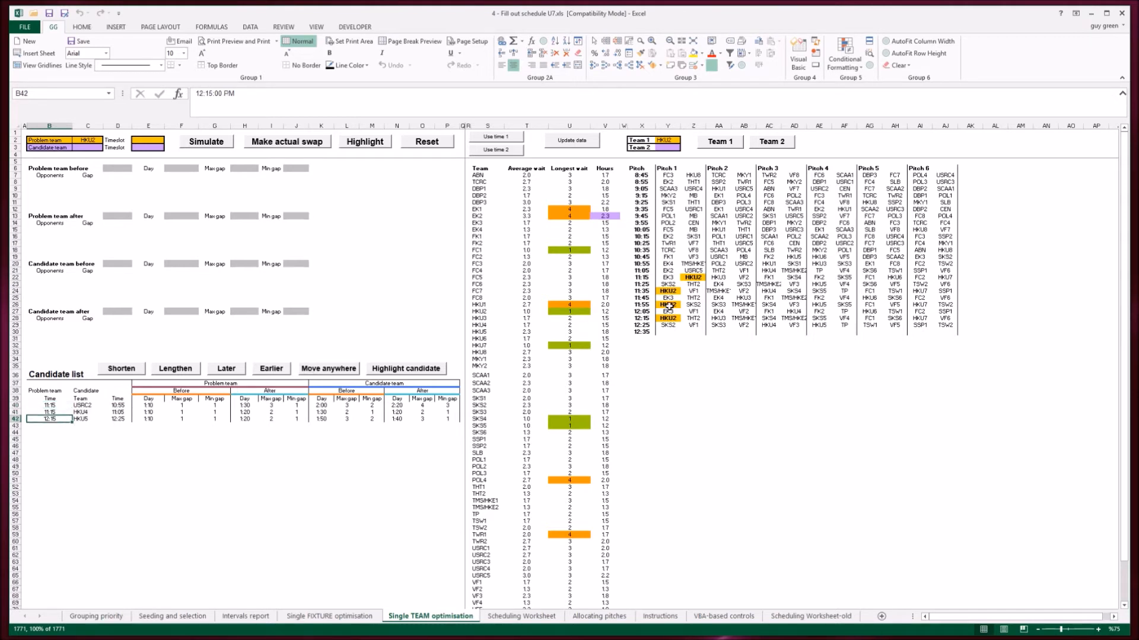
Check the HKU4 candidate against HKU2's 11:15 match, and highlight the HKU5 12:25 candidate swap in the schedule
{"action": "left_click", "coordinate": [694, 277]}
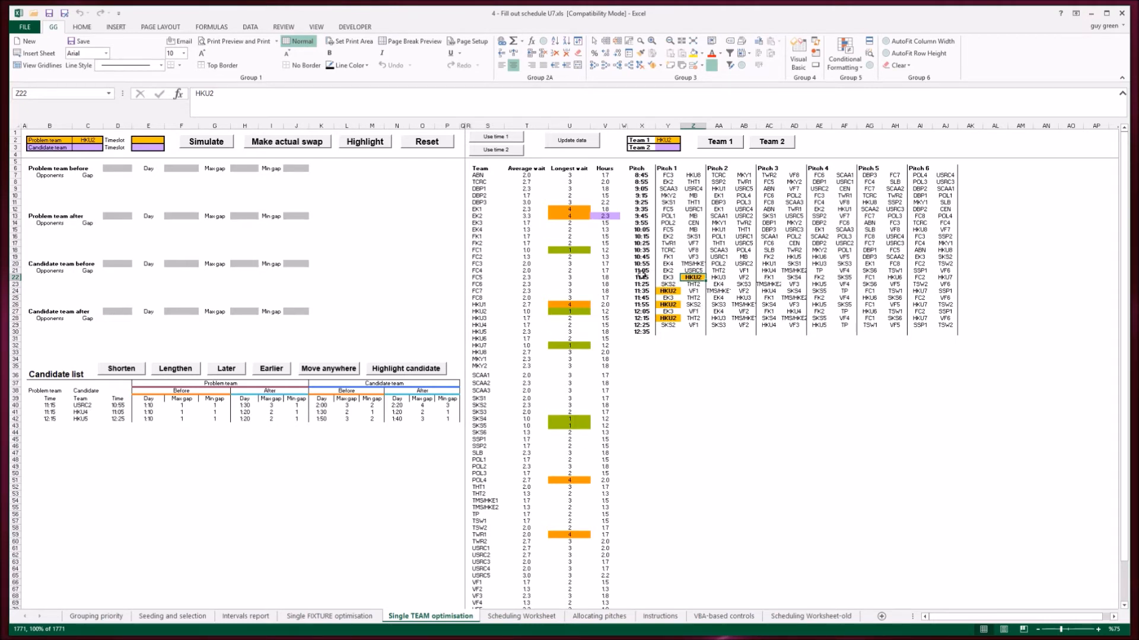
{"action": "left_click", "coordinate": [86, 412]}
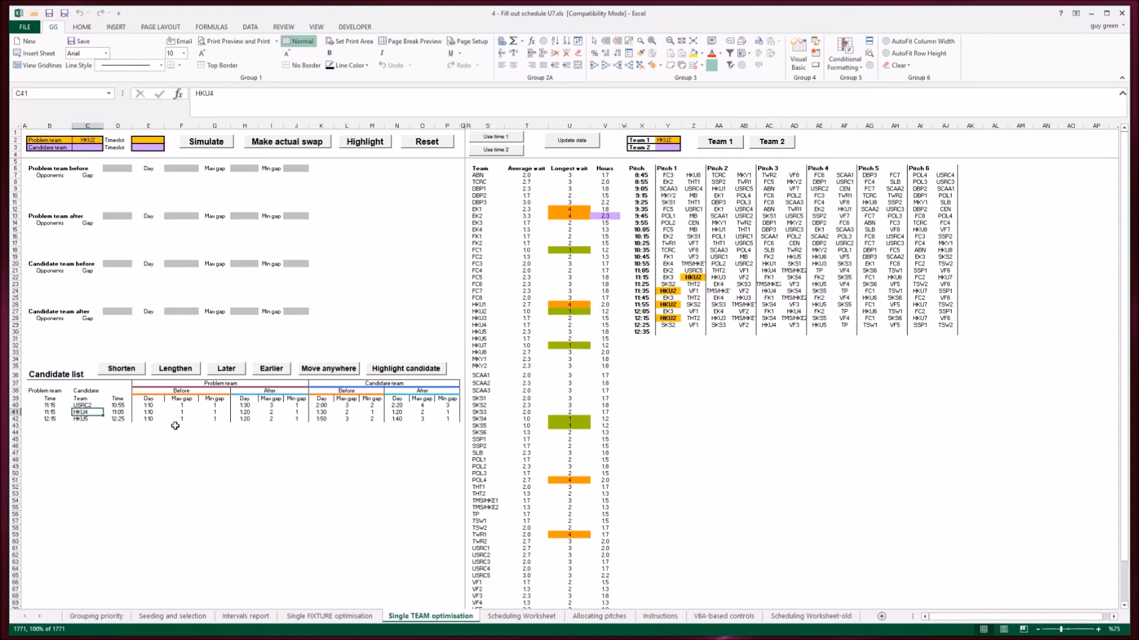
{"action": "key", "text": "Right"}
{"action": "key", "text": "Left"}
{"action": "key", "text": "Left"}
{"action": "key", "text": "Right"}
{"action": "key", "text": "Right"}
{"action": "key", "text": "Down"}
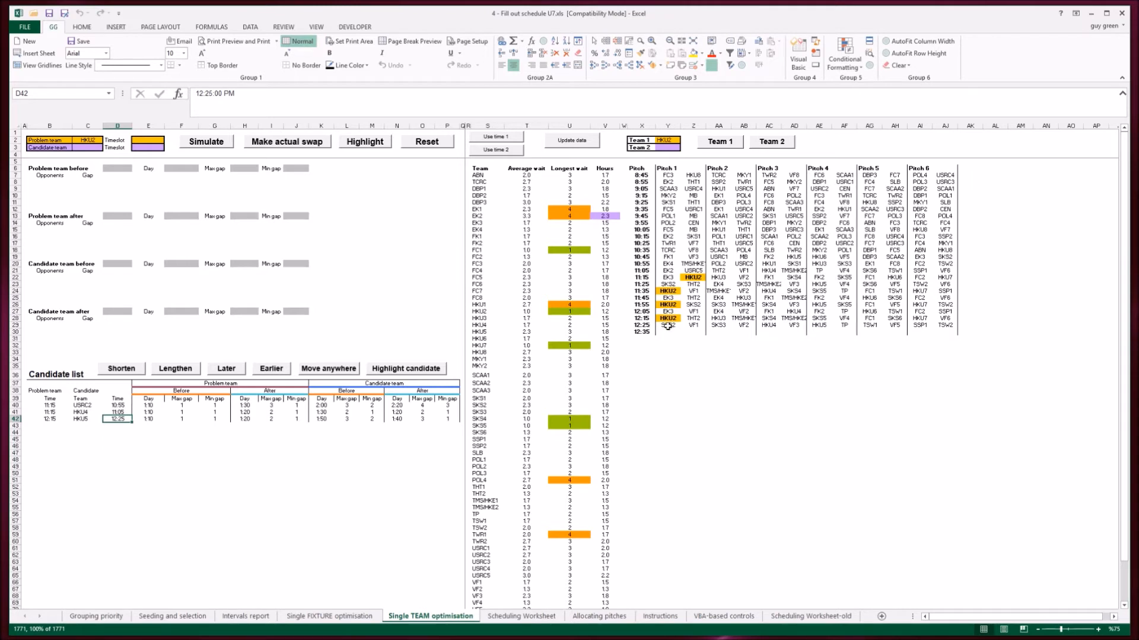
{"action": "left_click", "coordinate": [408, 369]}
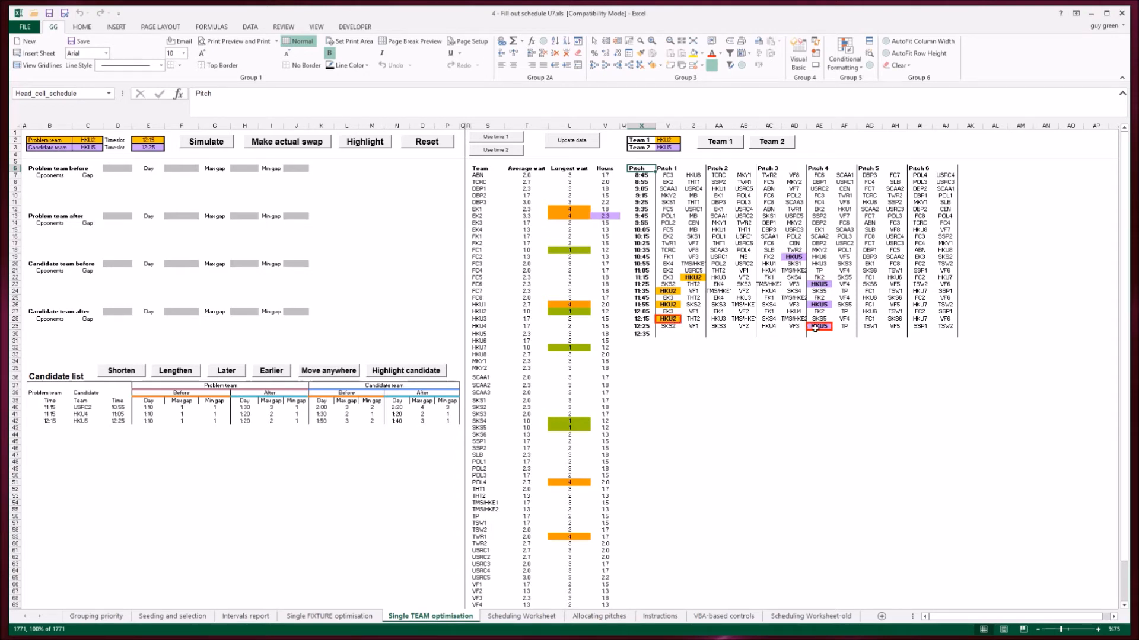
Examine HKU2's day length, maximum gap and minimum gap before and after the swap in the HKU5 candidate row
{"action": "left_click", "coordinate": [149, 420]}
{"action": "key", "text": "Right"}
{"action": "key", "text": "Right"}
{"action": "key", "text": "Left"}
{"action": "key", "text": "Right"}
{"action": "key", "text": "Right"}
{"action": "key", "text": "Right"}
{"action": "key", "text": "Right"}
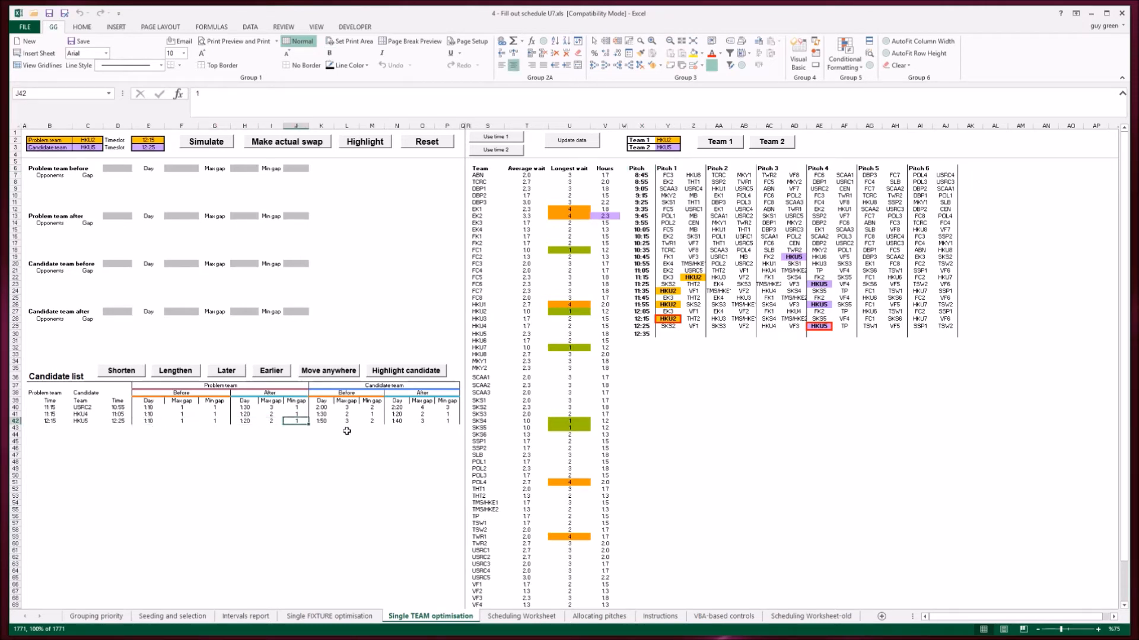
Examine HKU5's day and gap values before the swap, and check them against the spacing of its matches on Pitches 3 and 4
{"action": "key", "text": "Right"}
{"action": "key", "text": "Right"}
{"action": "key", "text": "Right"}
{"action": "key", "text": "Left"}
{"action": "key", "text": "Left"}
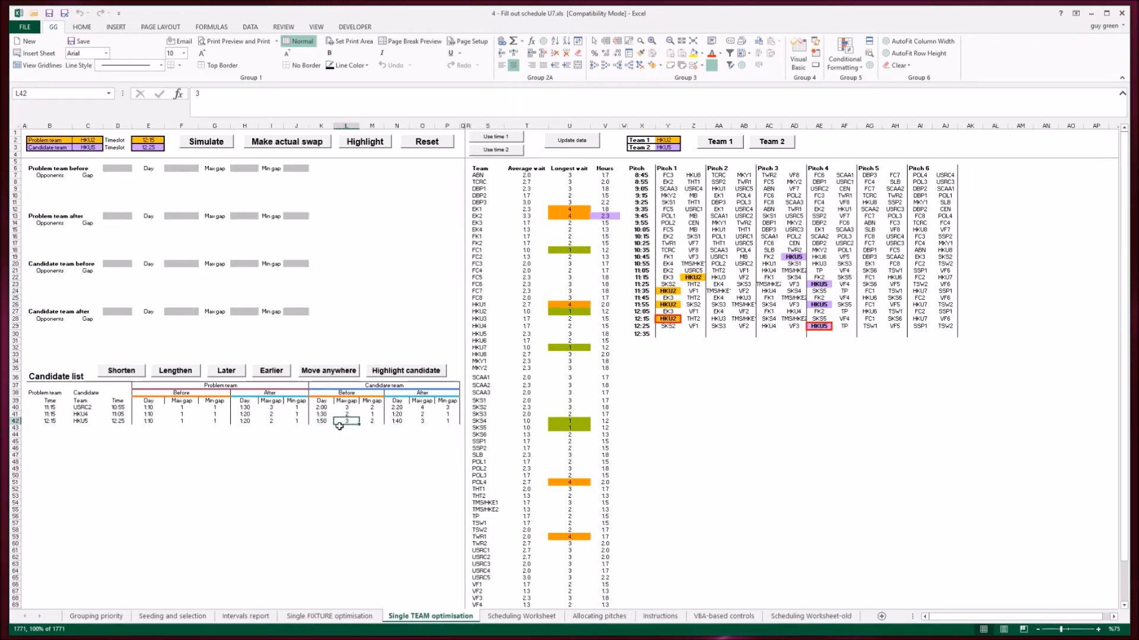
{"action": "key", "text": "Right"}
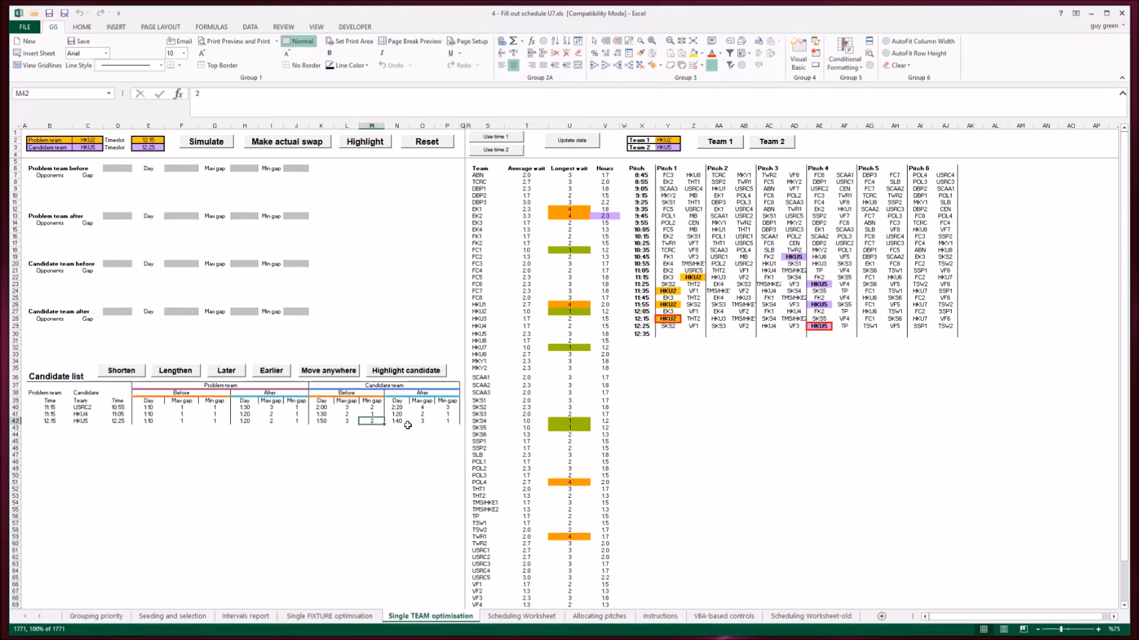
{"action": "left_click_drag", "start_coordinate": [795, 263], "coordinate": [817, 316]}
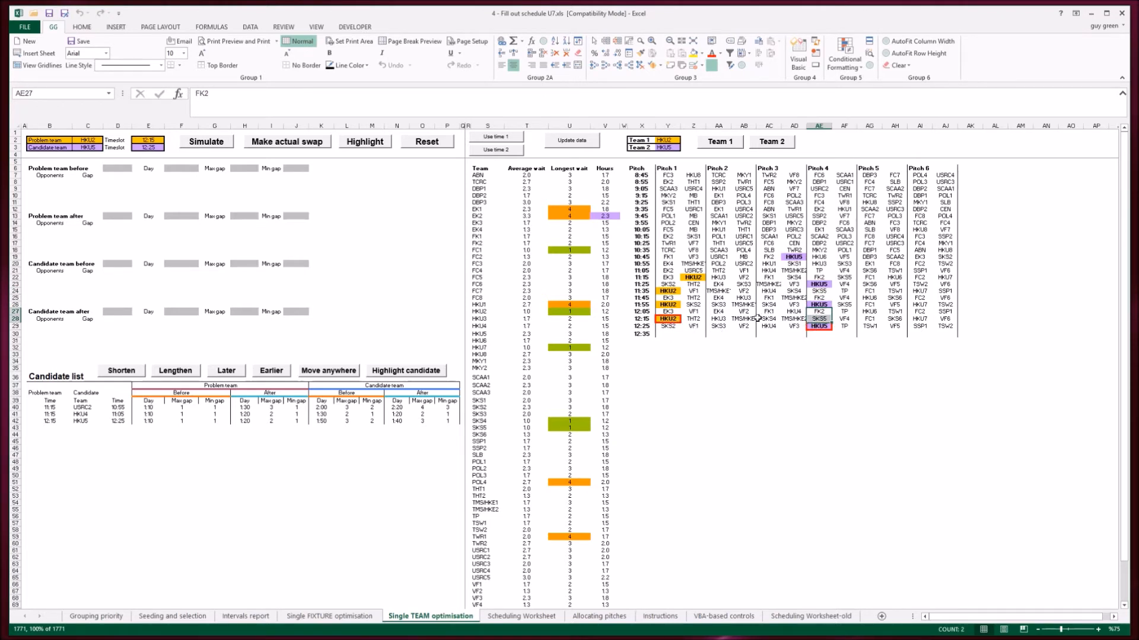
{"action": "left_click", "coordinate": [826, 312]}
{"action": "left_click_drag", "start_coordinate": [794, 263], "coordinate": [811, 279]}
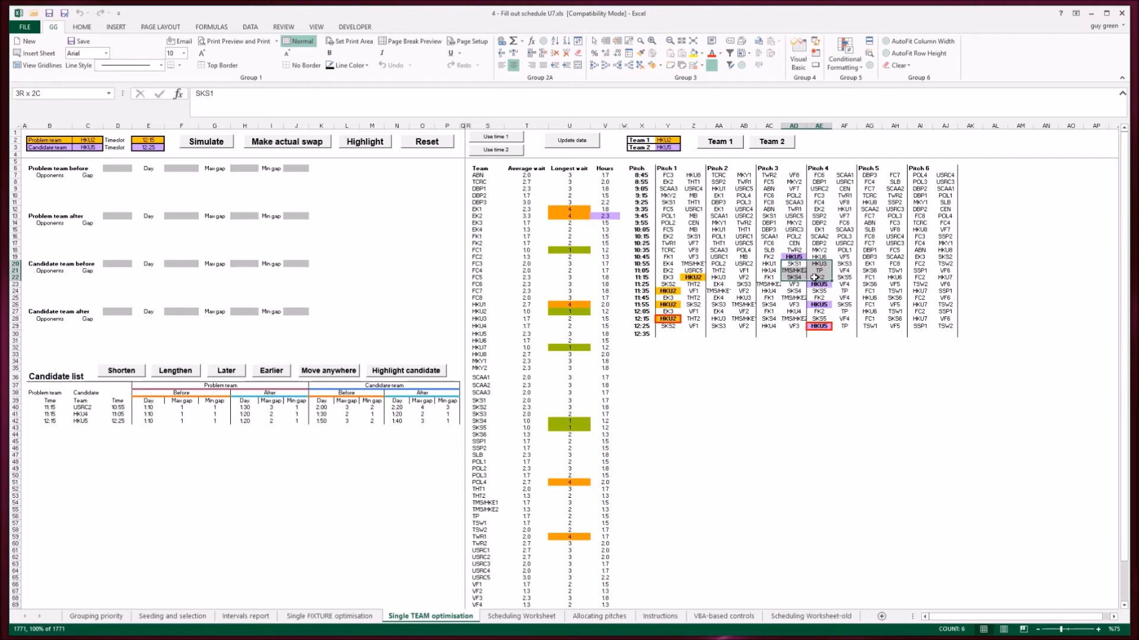
{"action": "left_click_drag", "start_coordinate": [815, 277], "coordinate": [815, 277]}
Simulate the swap of HKU2's 12:15 match with HKU5's 12:25 match, and review HKU2's opponents before and after
{"action": "left_click", "coordinate": [206, 145]}
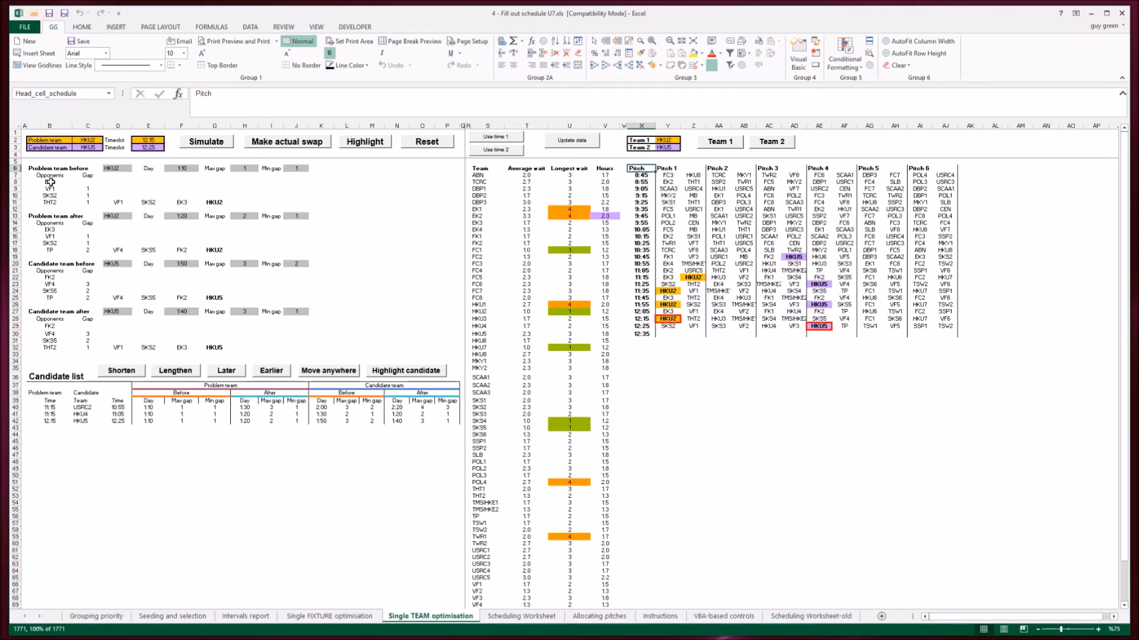
{"action": "left_click", "coordinate": [123, 169]}
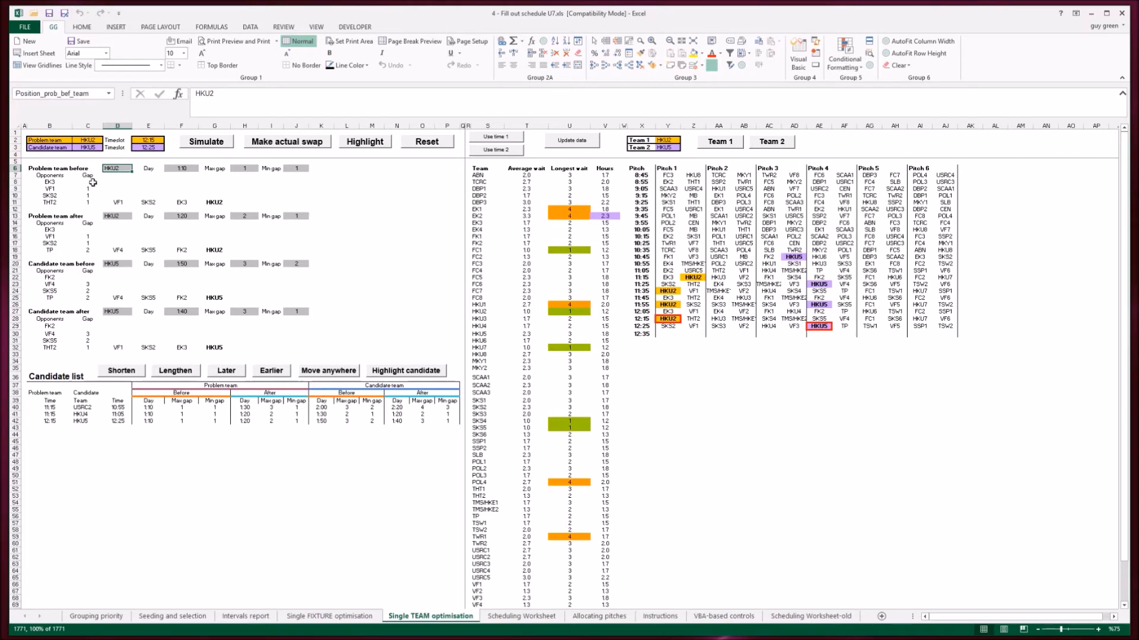
{"action": "left_click_drag", "start_coordinate": [51, 182], "coordinate": [54, 202]}
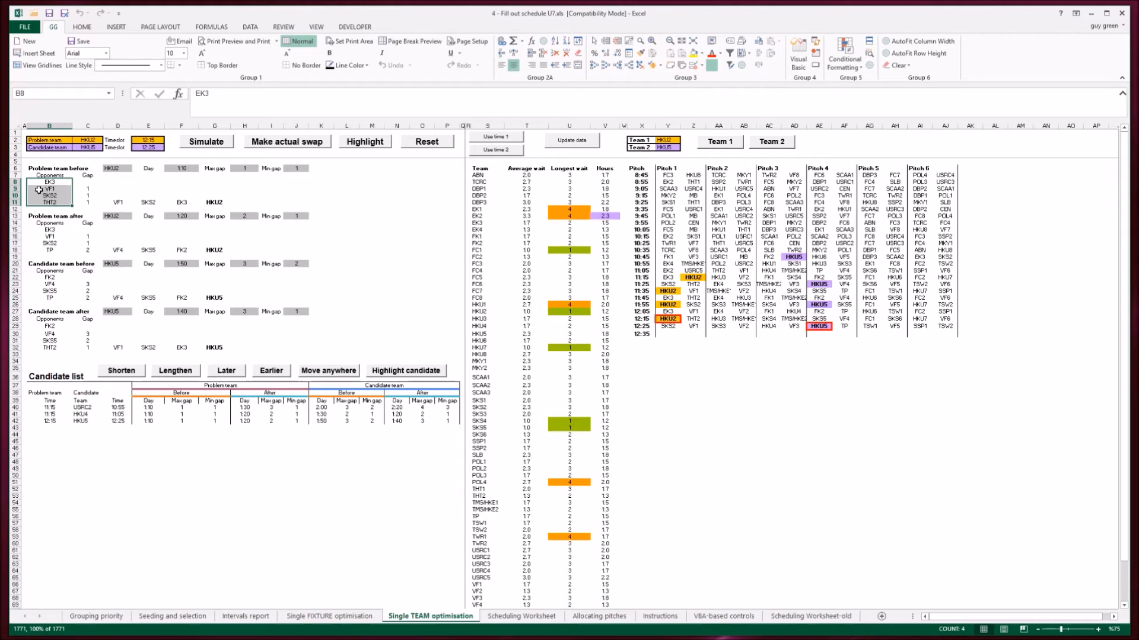
{"action": "left_click", "coordinate": [42, 230]}
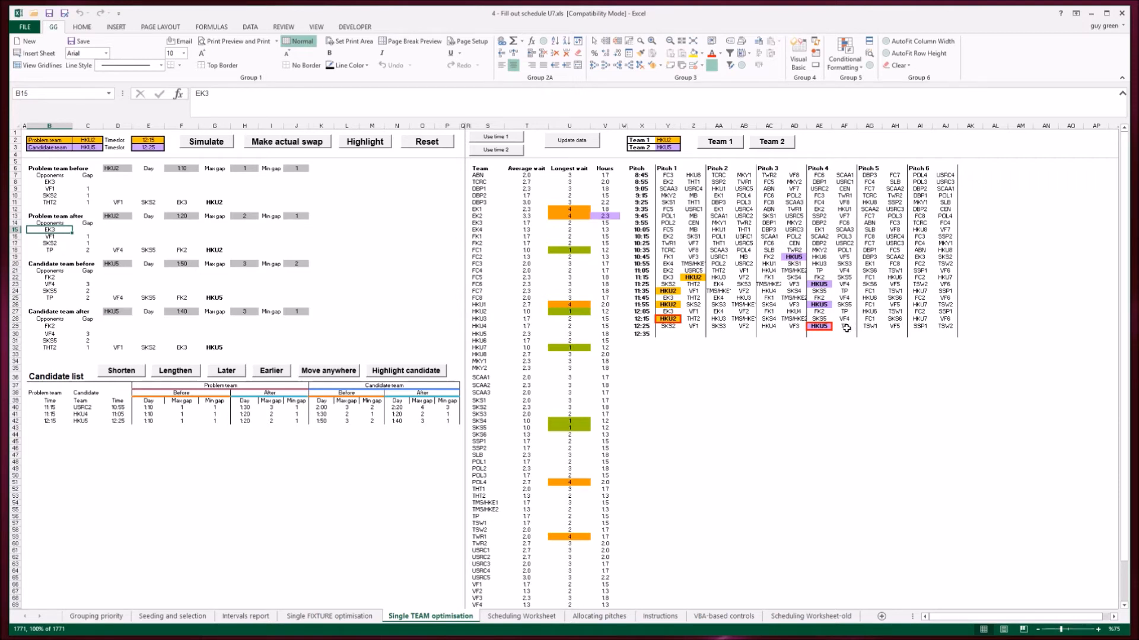
{"action": "key", "text": "Down"}
{"action": "key", "text": "Down"}
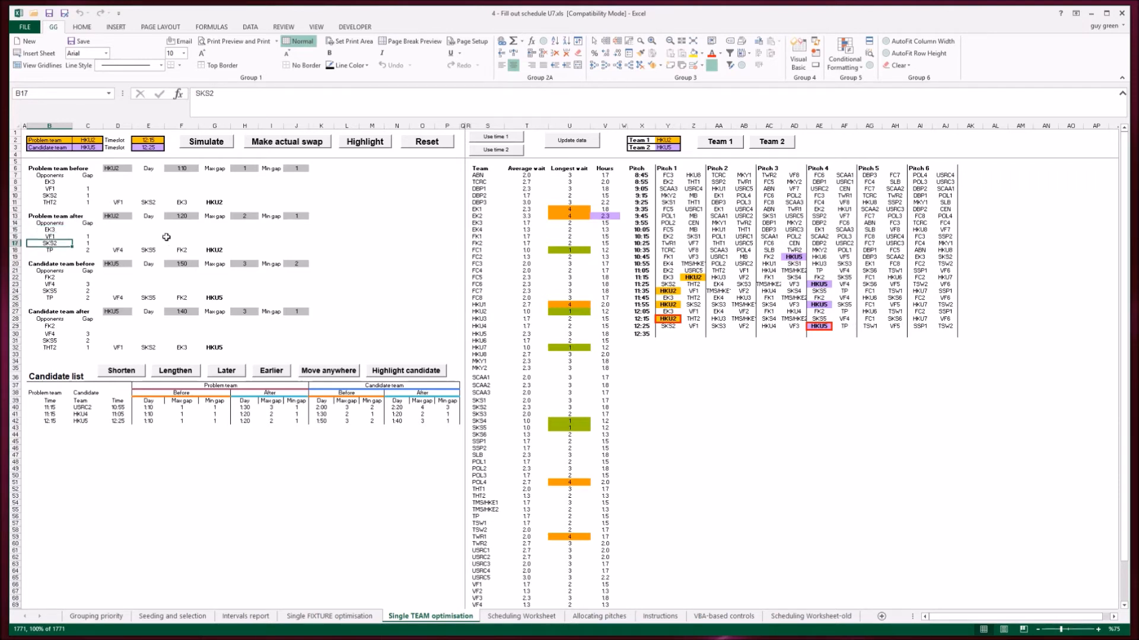
{"action": "key", "text": "Down"}
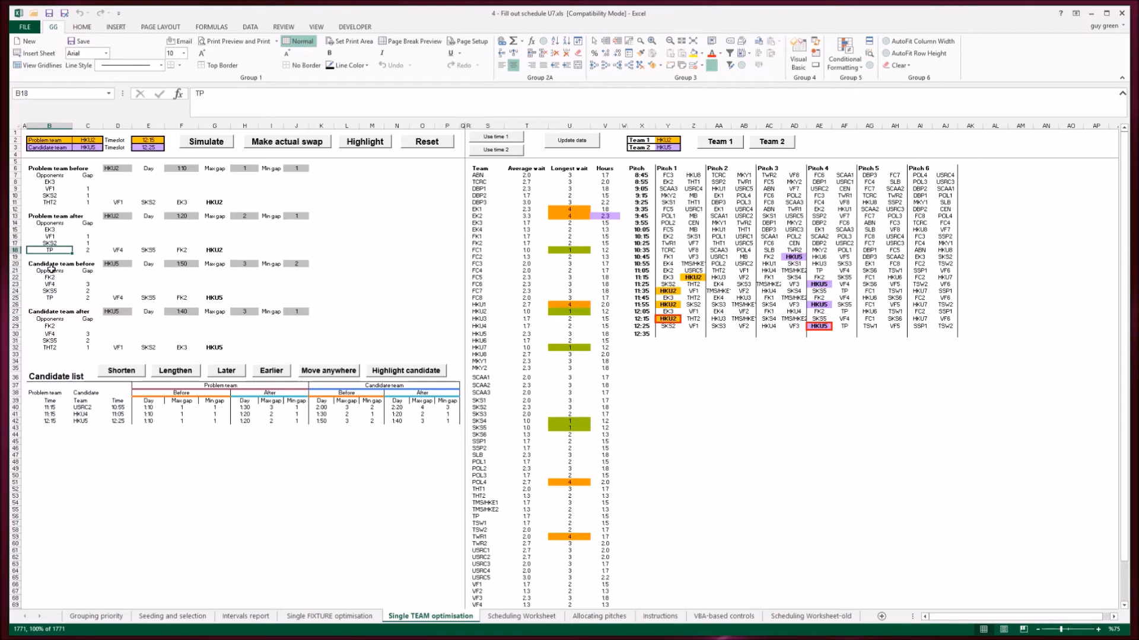
Compare the simulated opponents of HKU2 and HKU5 to see which matches the swap exchanges and which it keeps
{"action": "left_click", "coordinate": [55, 202]}
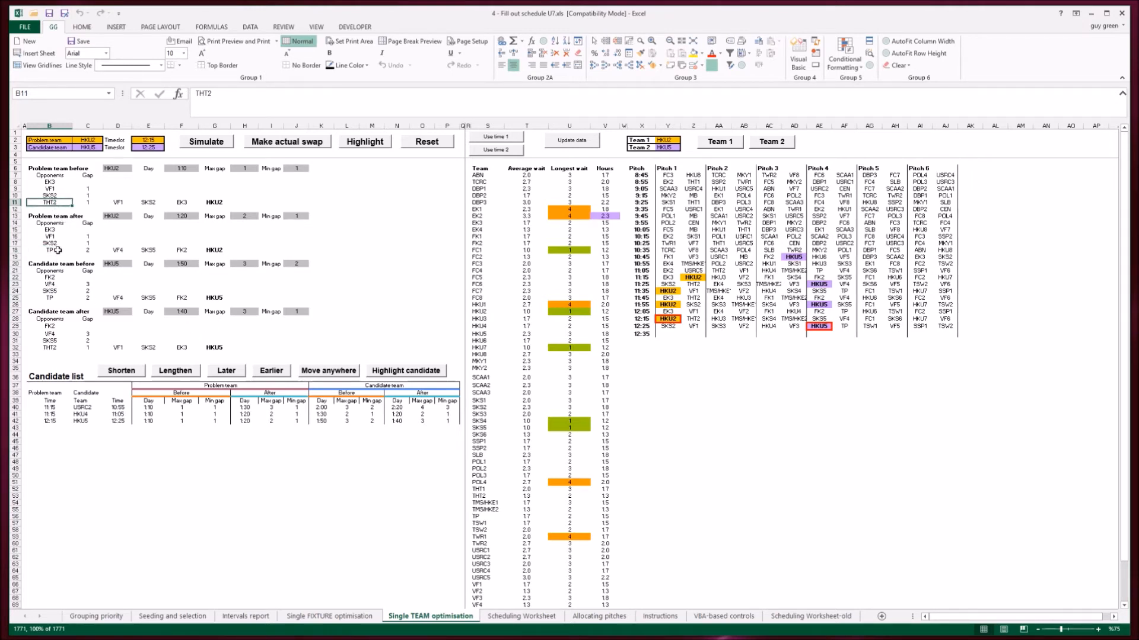
{"action": "left_click", "coordinate": [219, 250]}
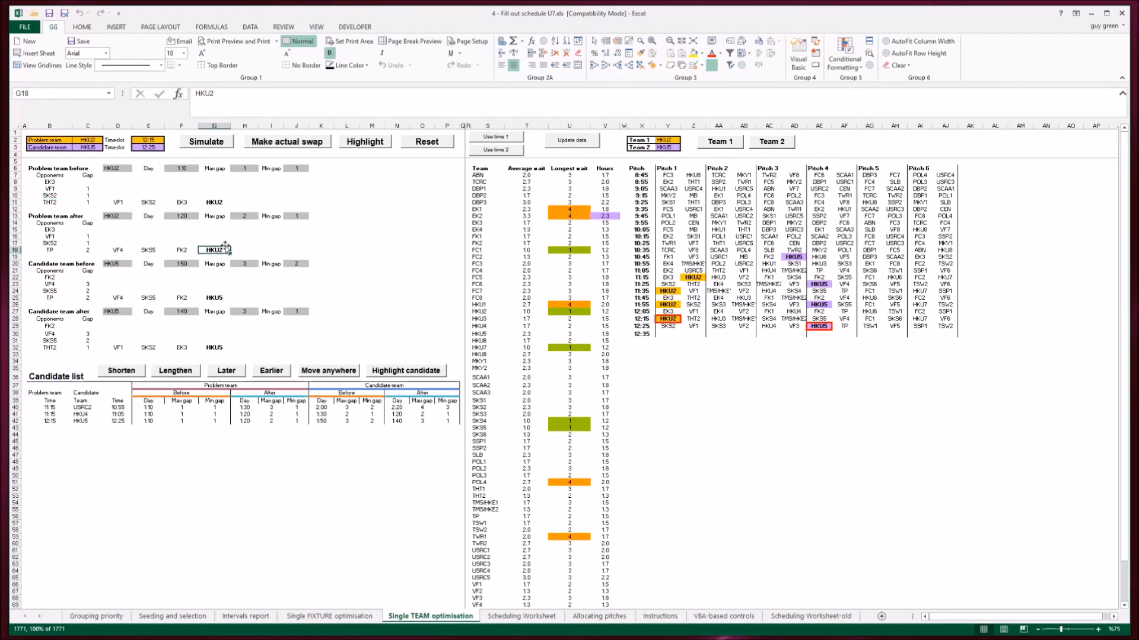
{"action": "left_click", "coordinate": [53, 278]}
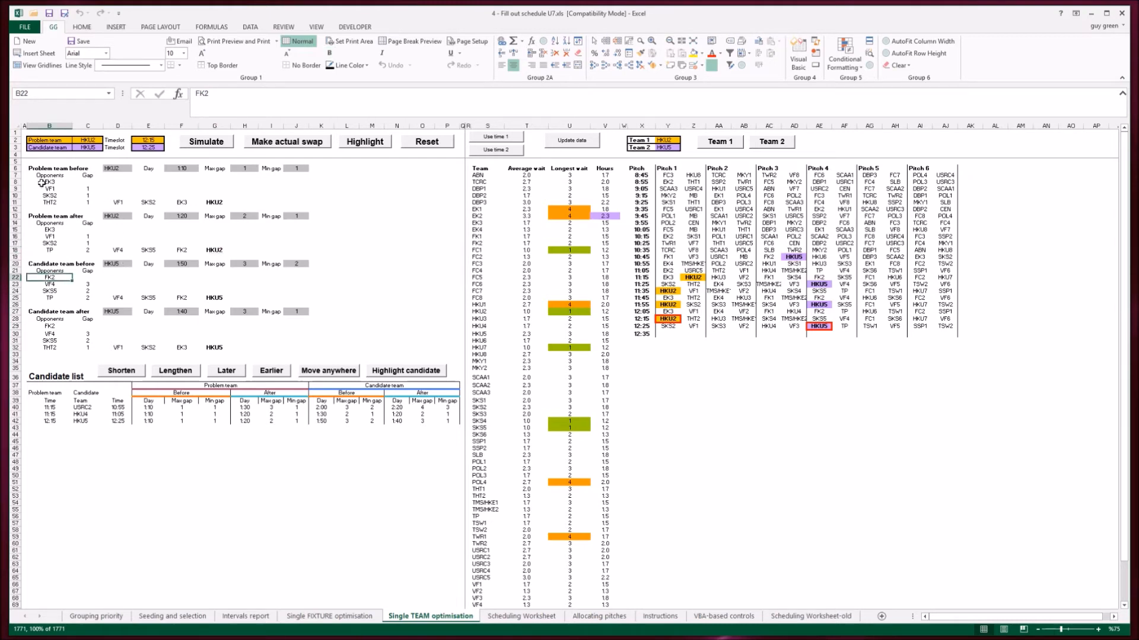
{"action": "left_click_drag", "start_coordinate": [41, 182], "coordinate": [41, 203]}
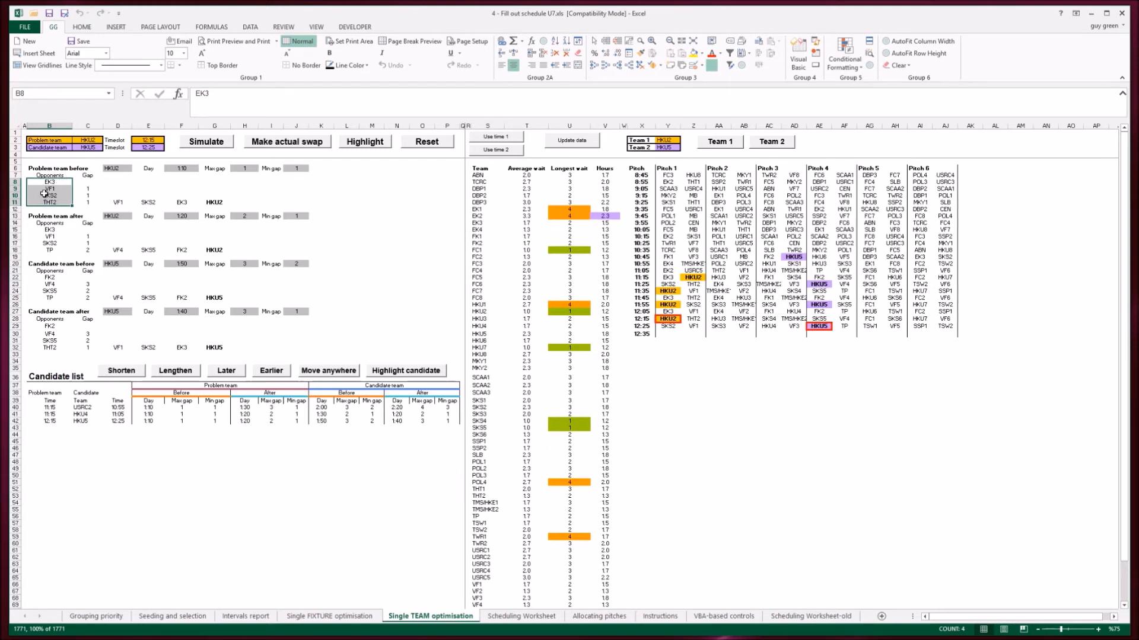
{"action": "left_click", "coordinate": [45, 191]}
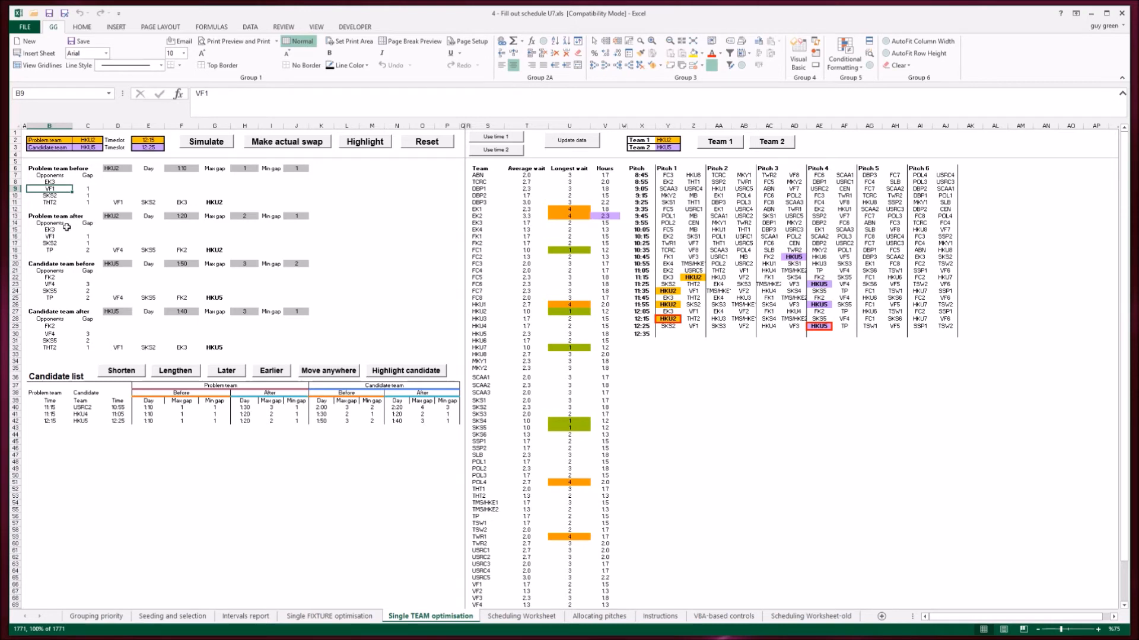
{"action": "left_click", "coordinate": [45, 239]}
{"action": "left_click_drag", "start_coordinate": [45, 239], "coordinate": [46, 244]}
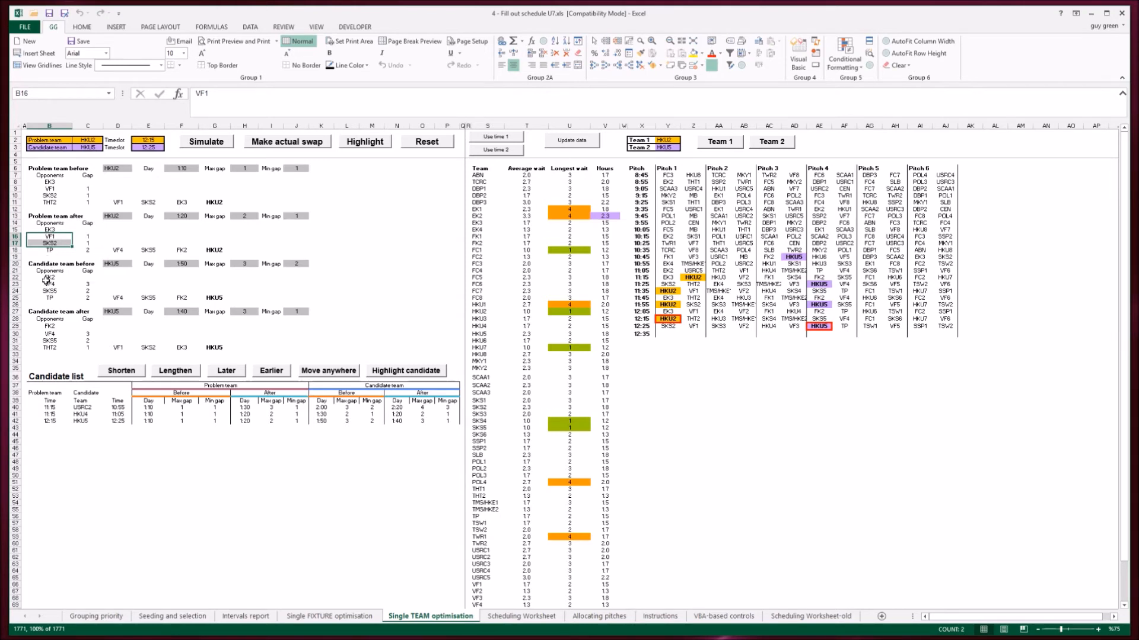
{"action": "left_click_drag", "start_coordinate": [46, 286], "coordinate": [46, 291]}
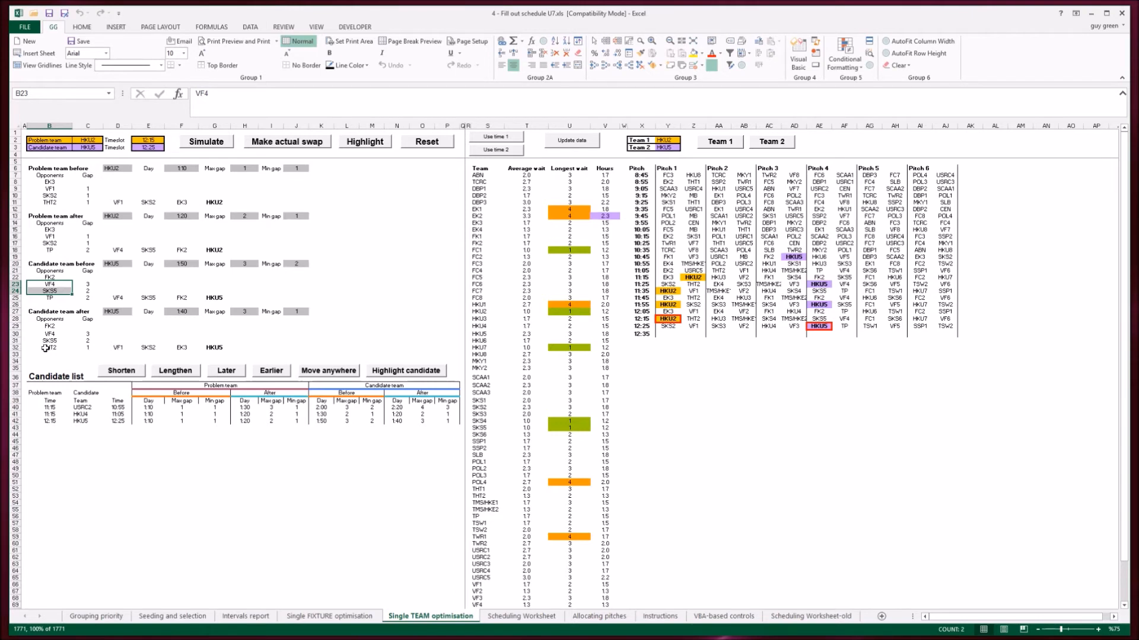
{"action": "left_click", "coordinate": [41, 298]}
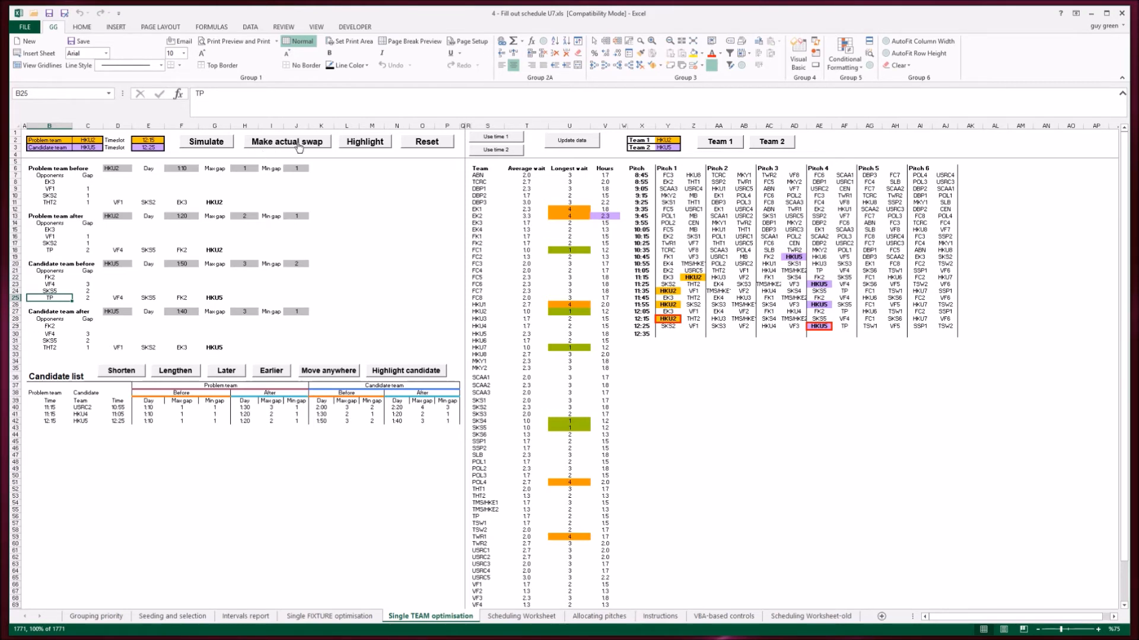
Reselect the HKU5 candidate row and highlight its 12:25 match with HKU2's 12:15 match in the schedule again
{"action": "left_click", "coordinate": [83, 421]}
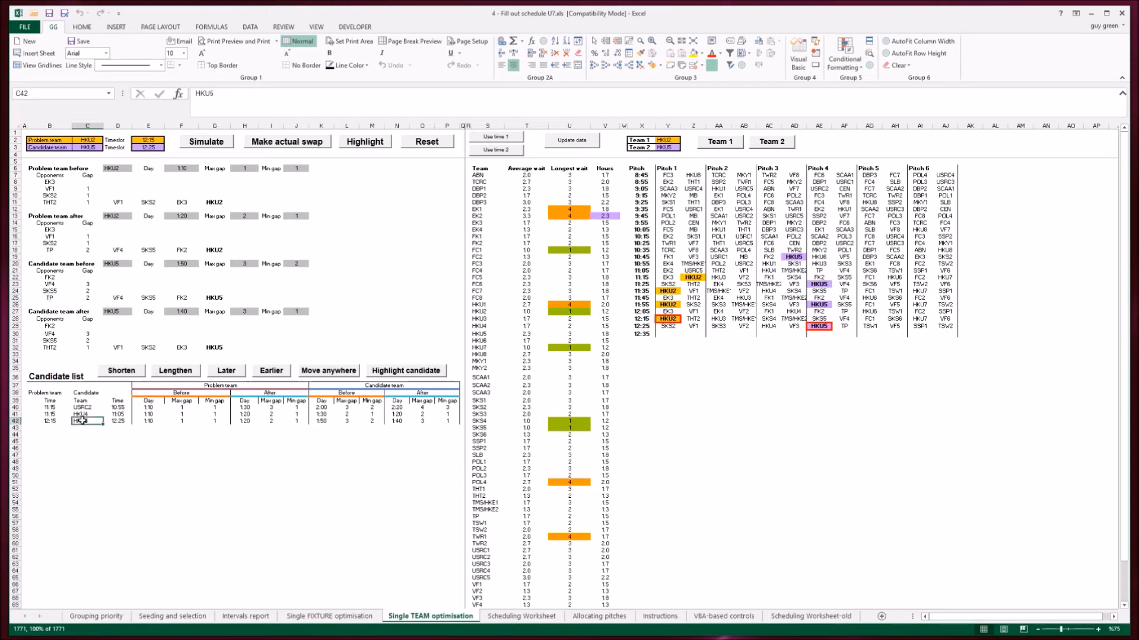
{"action": "left_click", "coordinate": [405, 371]}
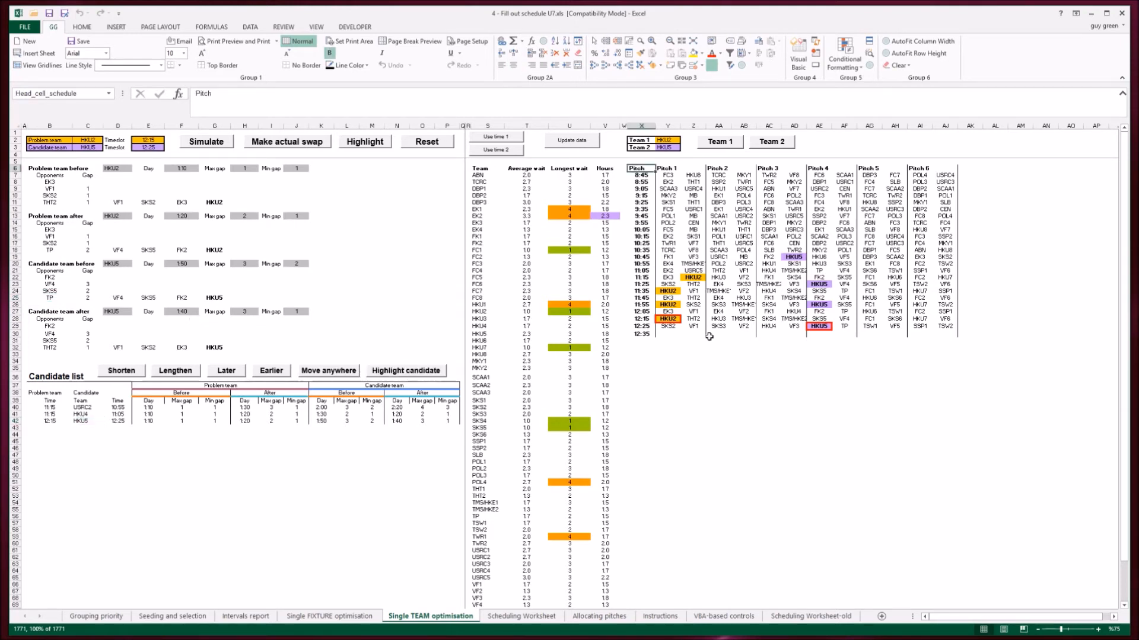
Highlight the USRC2 10:55 candidate with HKU2's 11:15 match and compare the day and gap values before and after the swap
{"action": "left_click", "coordinate": [118, 408]}
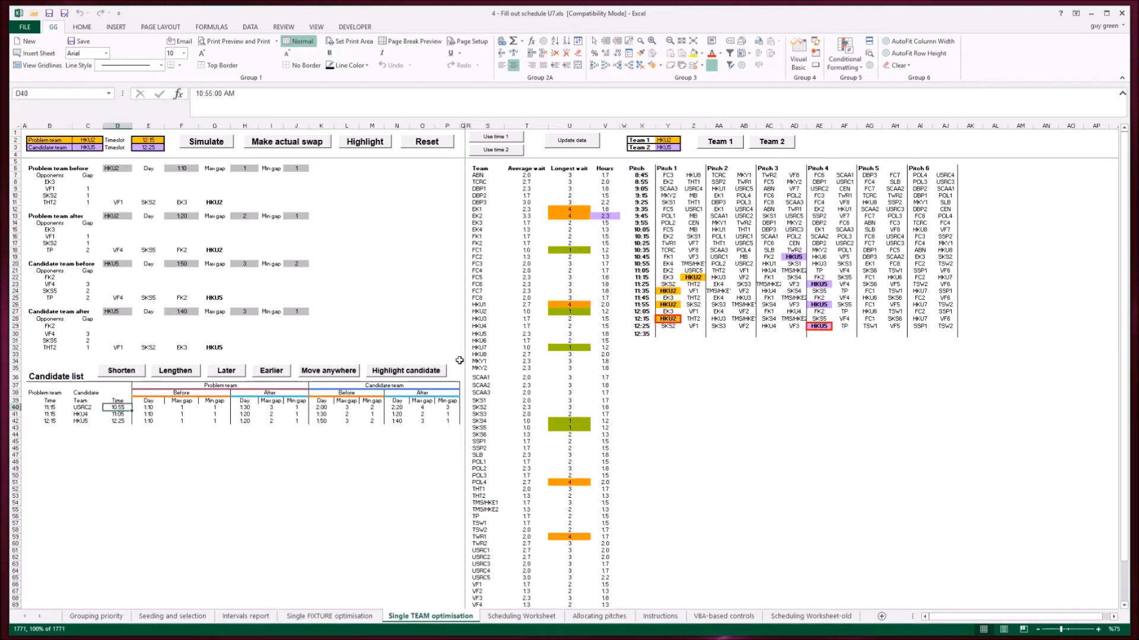
{"action": "left_click", "coordinate": [422, 374]}
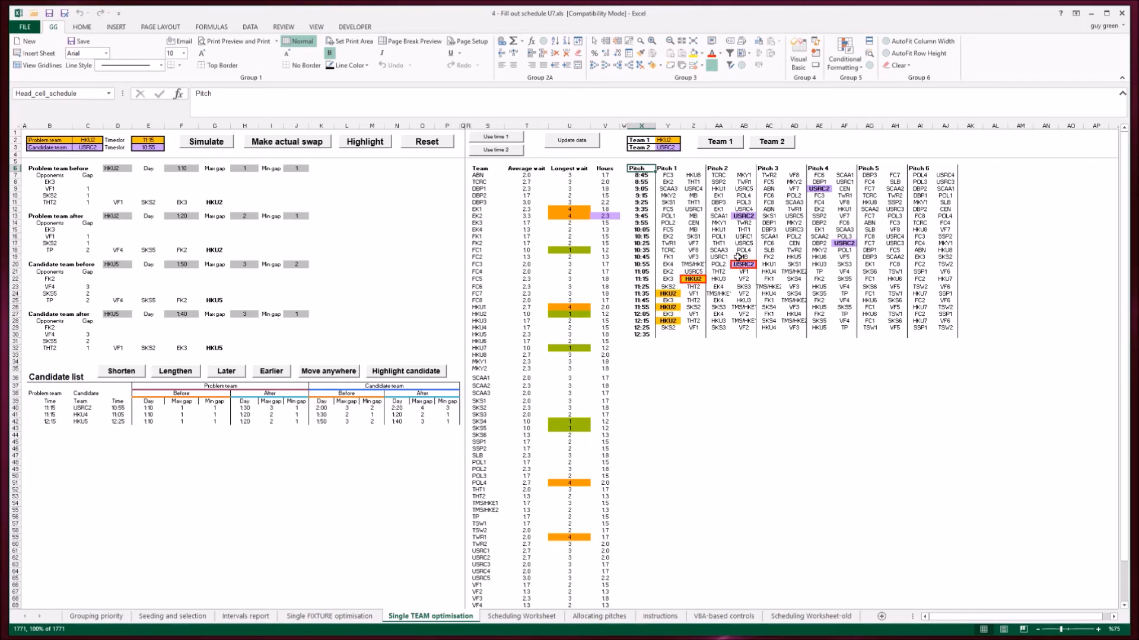
{"action": "left_click", "coordinate": [232, 408]}
{"action": "key", "text": "Right"}
{"action": "key", "text": "Right"}
{"action": "key", "text": "Right"}
{"action": "key", "text": "Right"}
{"action": "key", "text": "Right"}
{"action": "key", "text": "Right"}
{"action": "key", "text": "Right"}
{"action": "key", "text": "Left"}
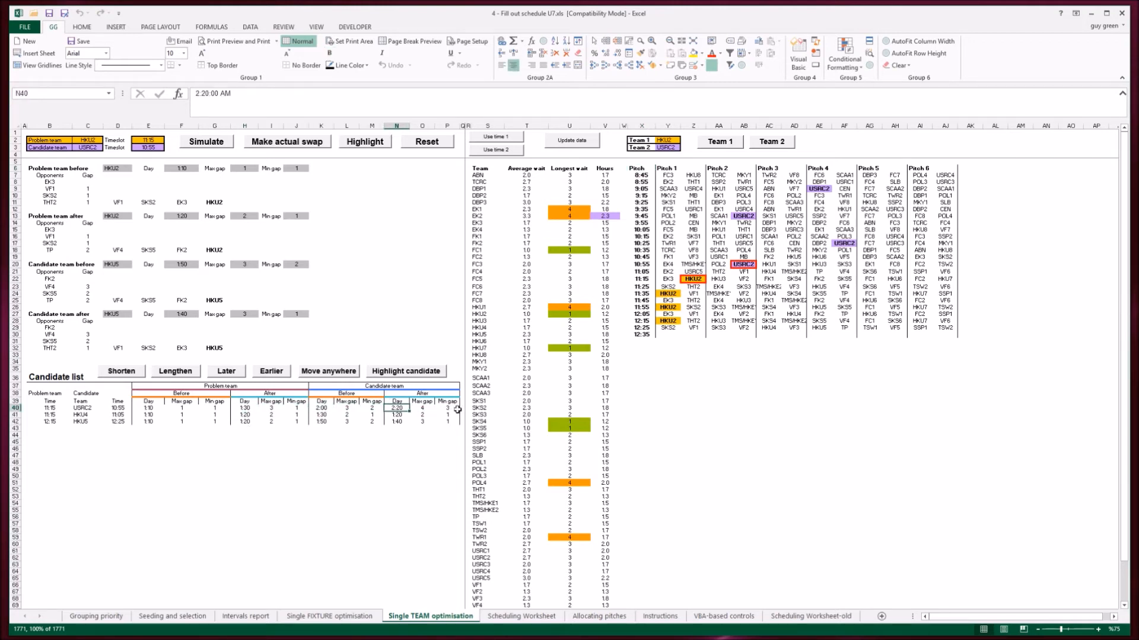
{"action": "key", "text": "Right"}
{"action": "key", "text": "Left"}
{"action": "key", "text": "Right"}
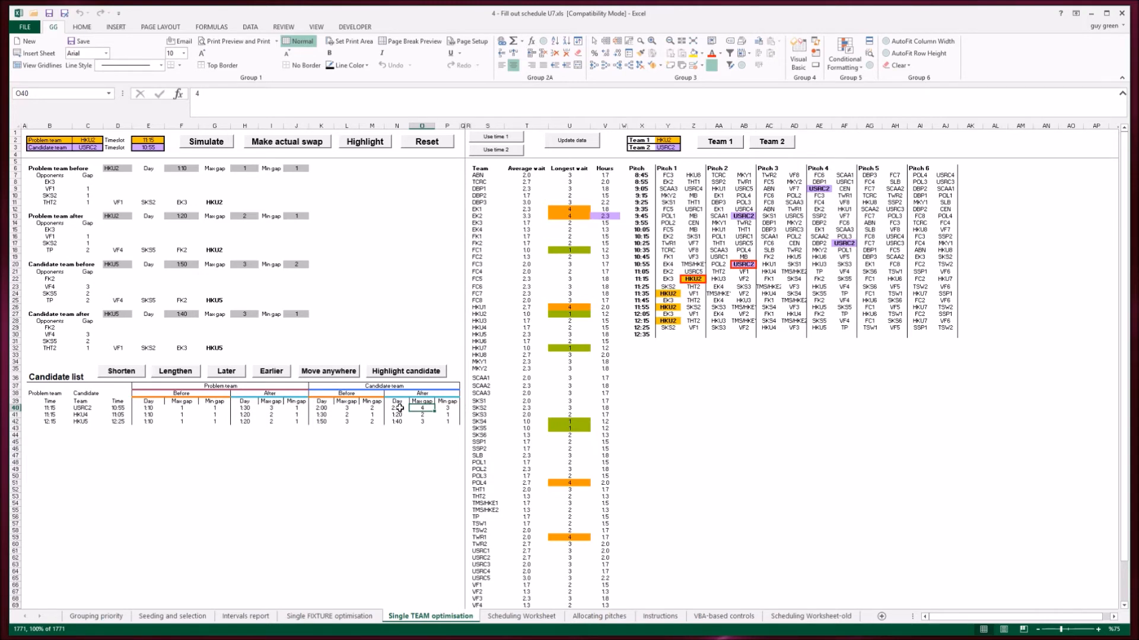
{"action": "left_click", "coordinate": [400, 408]}
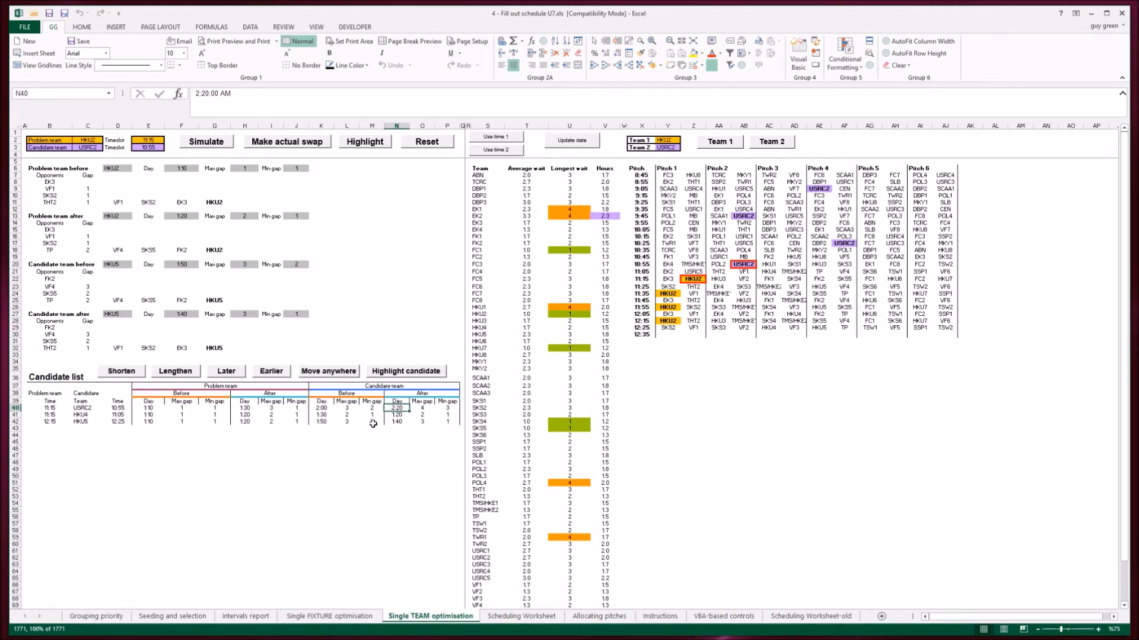
Compare HKU5's gap before its swap with the before and after day and gap values of the HKU4 candidate
{"action": "left_click", "coordinate": [371, 422]}
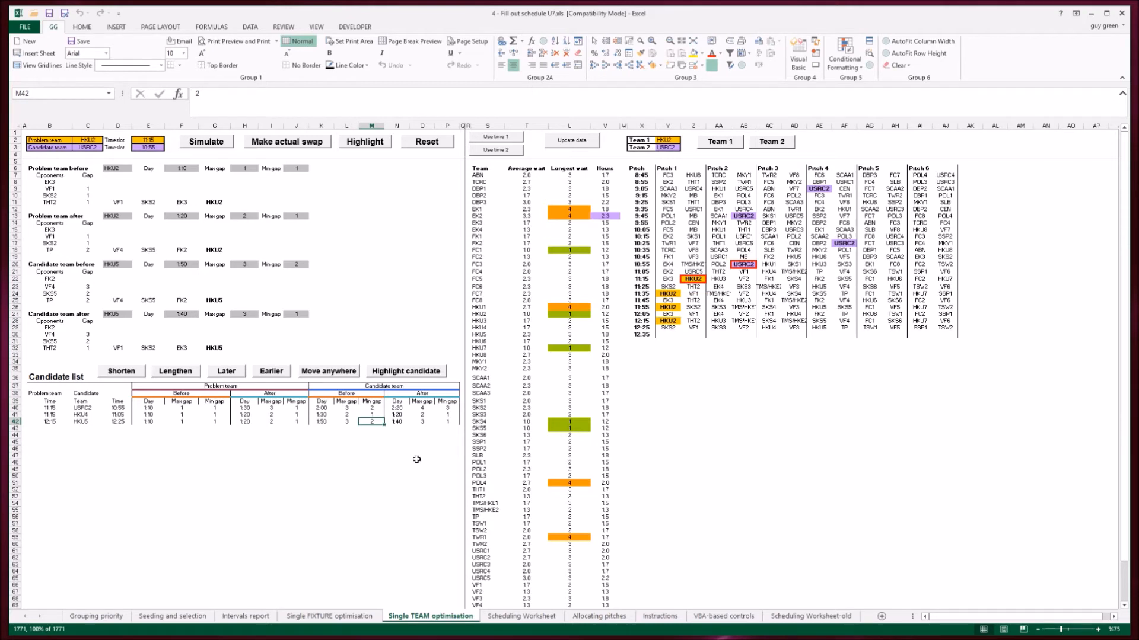
{"action": "key", "text": "Up"}
{"action": "left_click", "coordinate": [347, 415]}
{"action": "key", "text": "Right"}
{"action": "key", "text": "Right"}
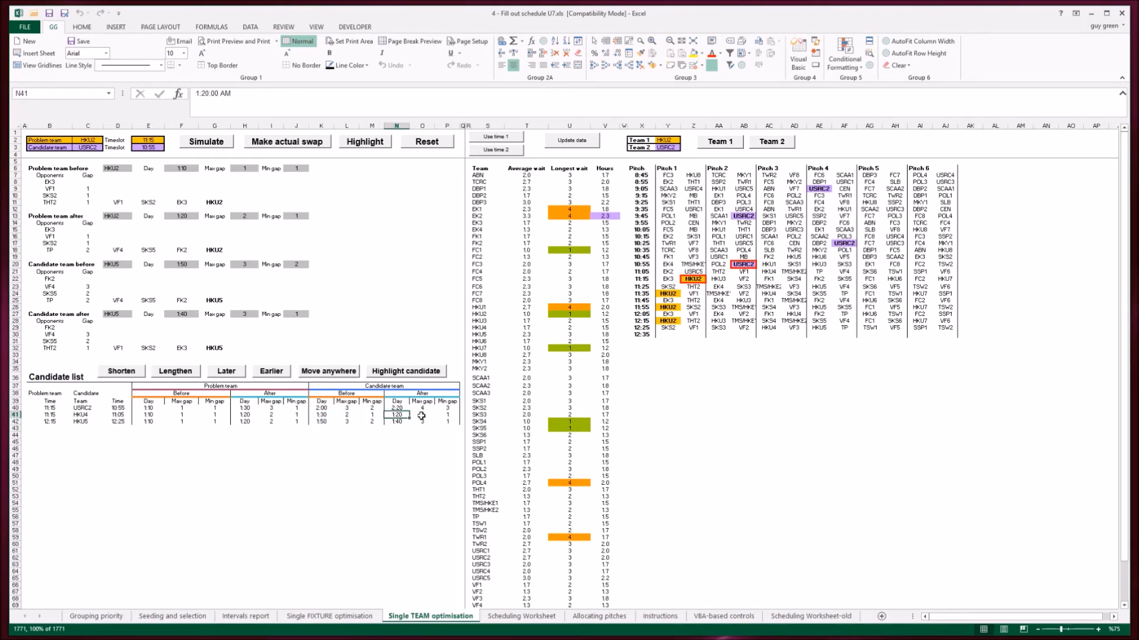
{"action": "left_click", "coordinate": [419, 417]}
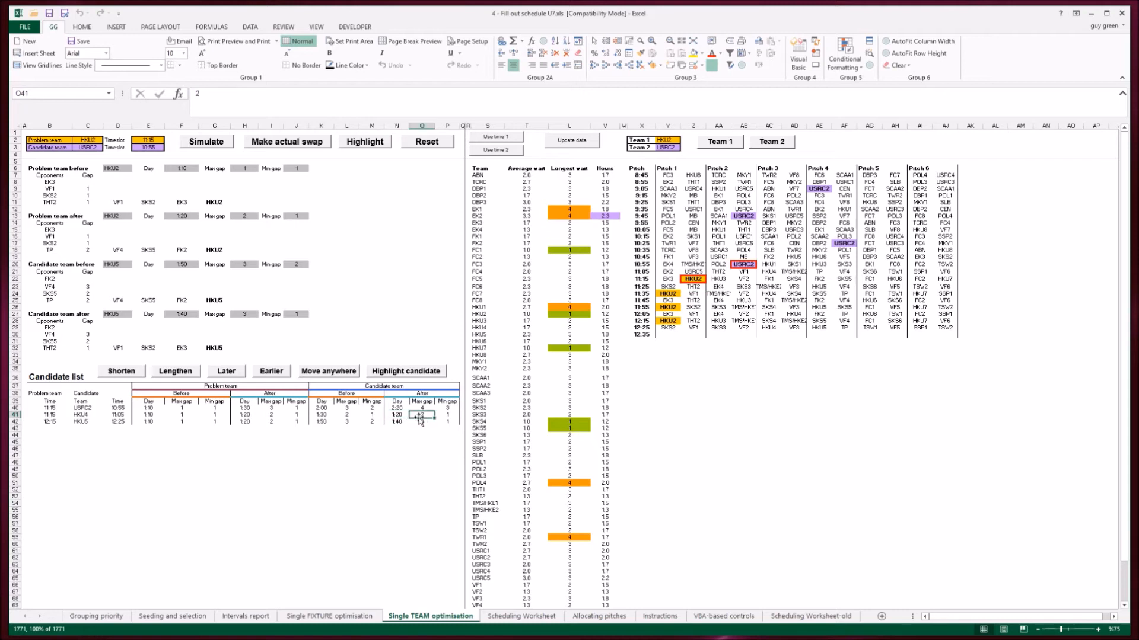
Highlight the HKU5 12:25 candidate and make the actual swap with HKU2's 12:15 match
{"action": "key", "text": "Down"}
{"action": "key", "text": "Left"}
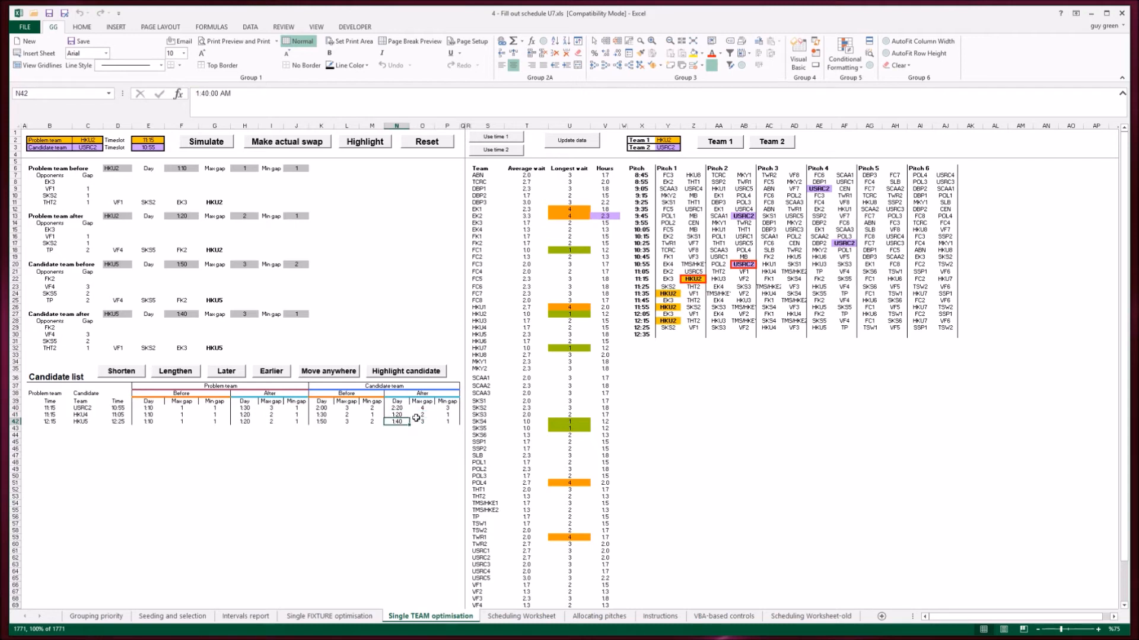
{"action": "left_click", "coordinate": [402, 371]}
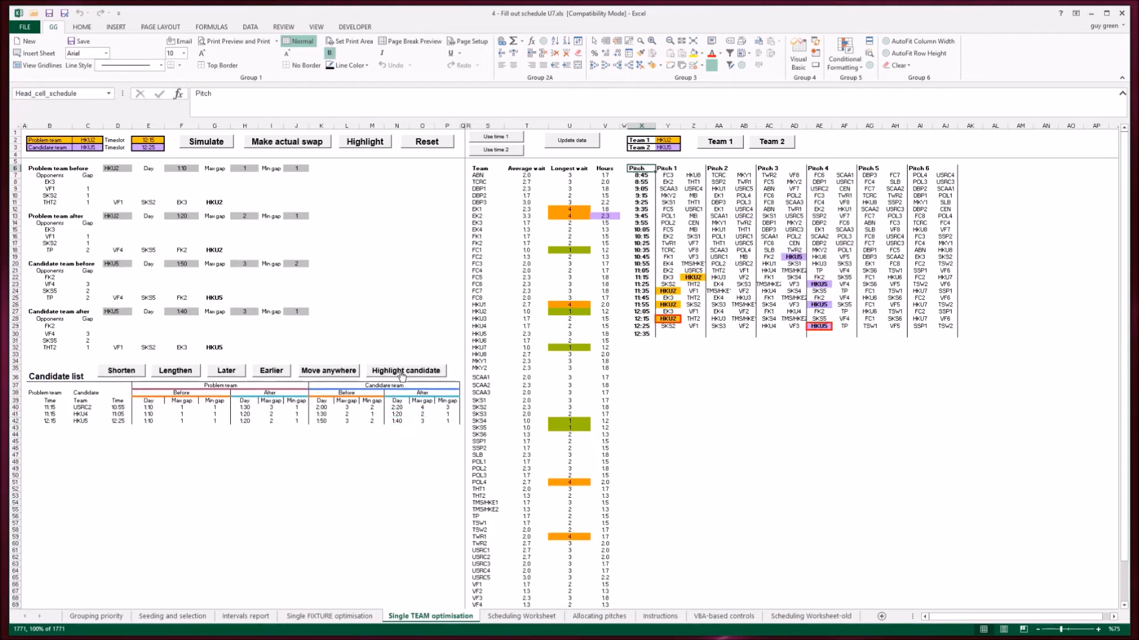
{"action": "left_click", "coordinate": [284, 143]}
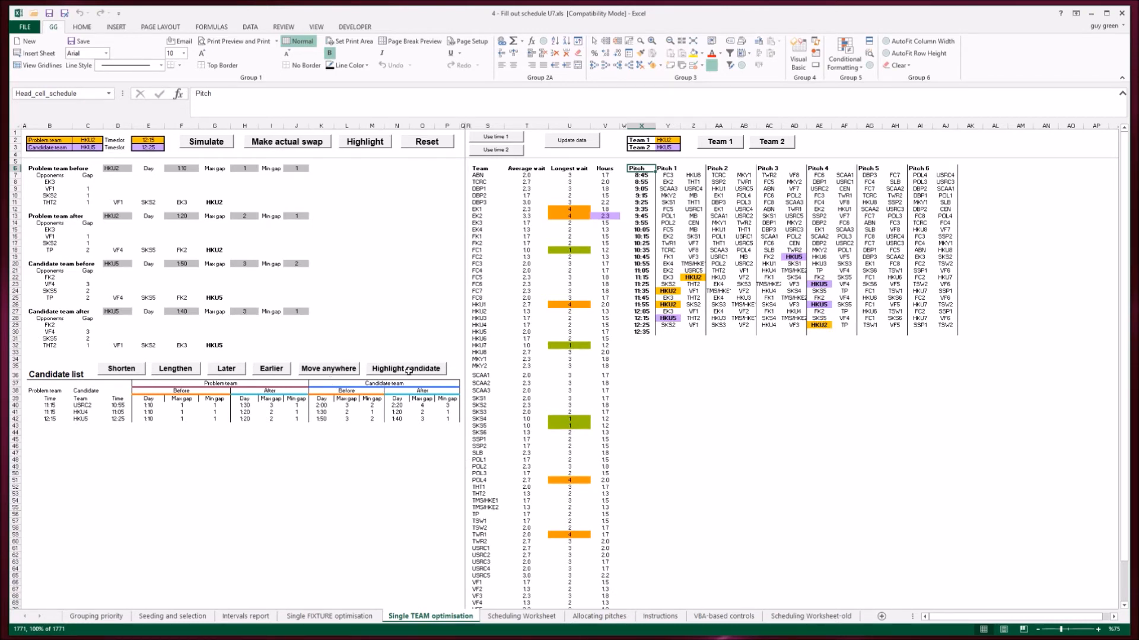
Set FC1 as the problem team and search for candidate swaps that lengthen its day
{"action": "left_click", "coordinate": [488, 249]}
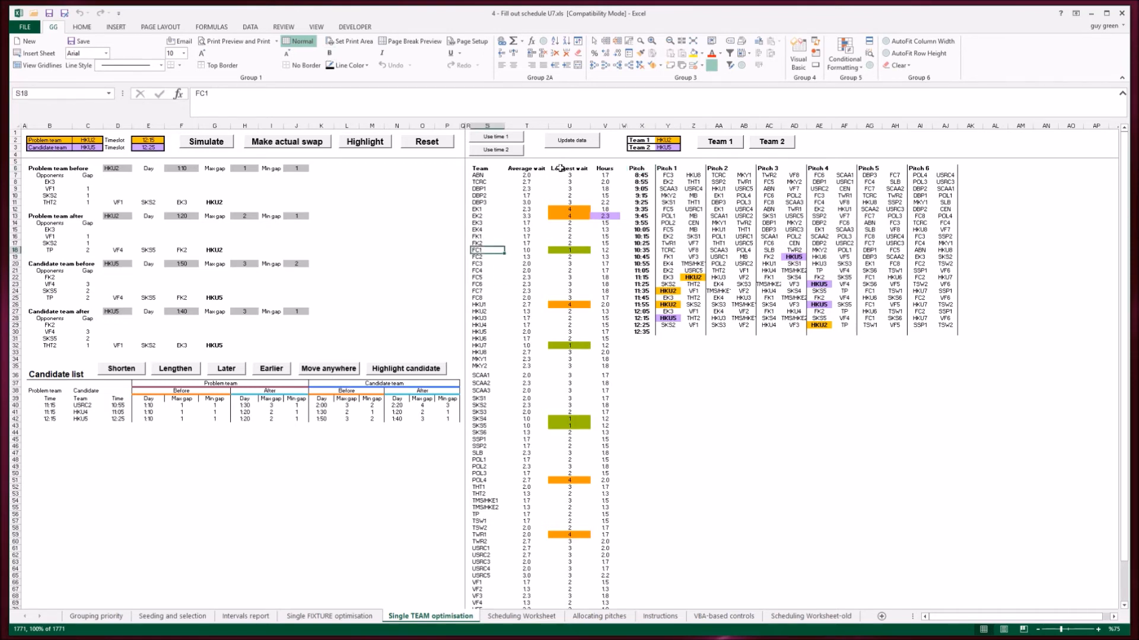
{"action": "left_click", "coordinate": [707, 141]}
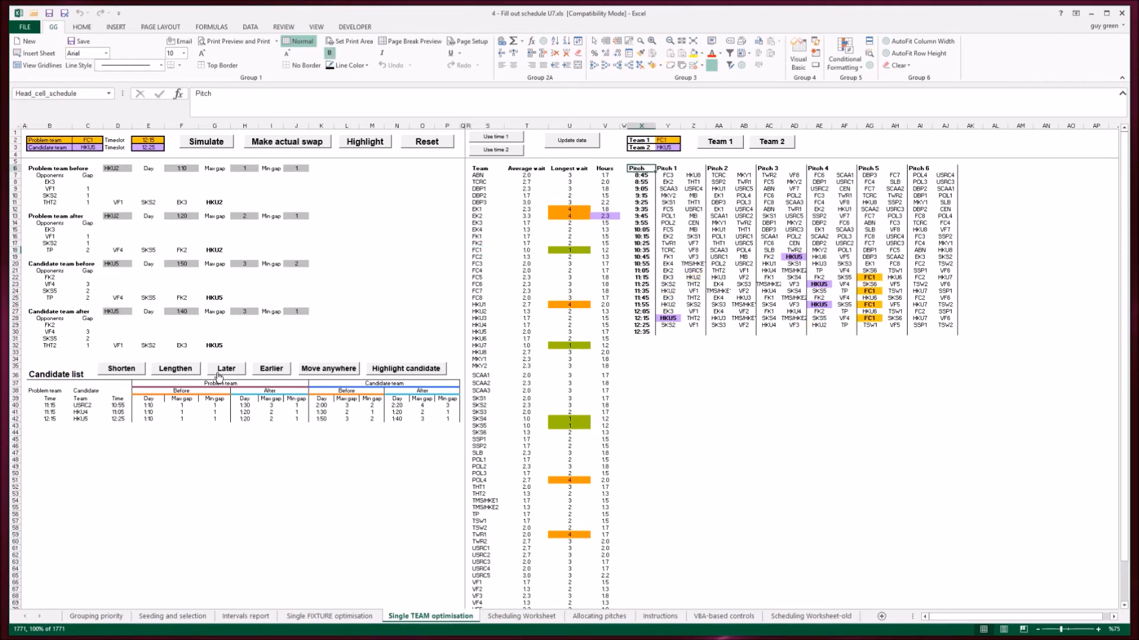
{"action": "left_click", "coordinate": [175, 369]}
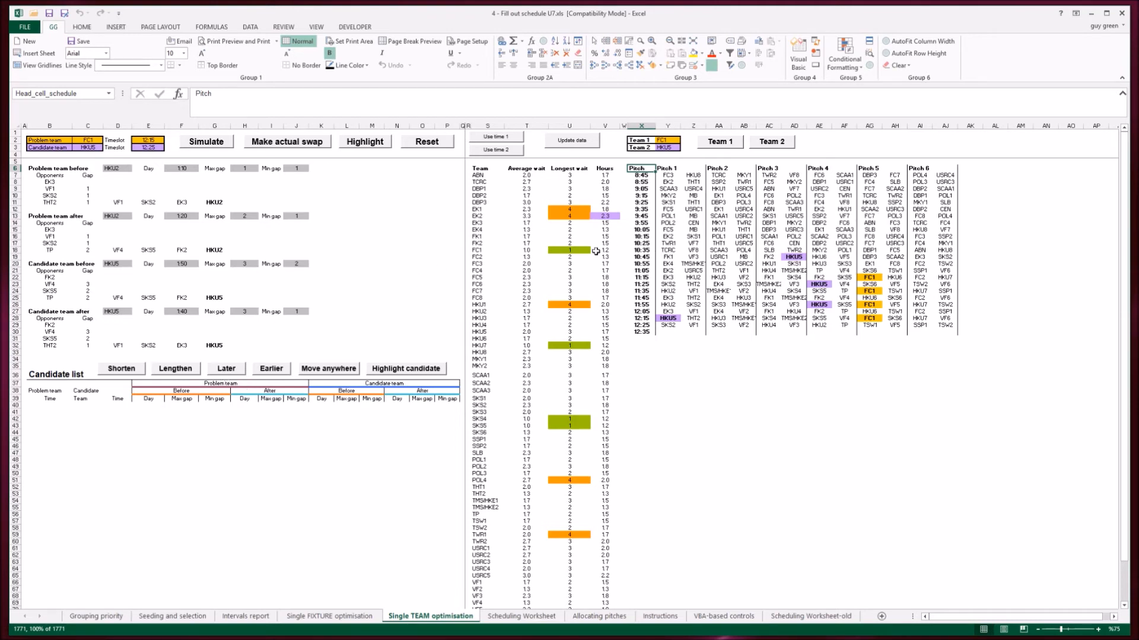
Set SKS4 as the problem team and search for candidate swaps that move one of its matches earlier
{"action": "left_click", "coordinate": [480, 419]}
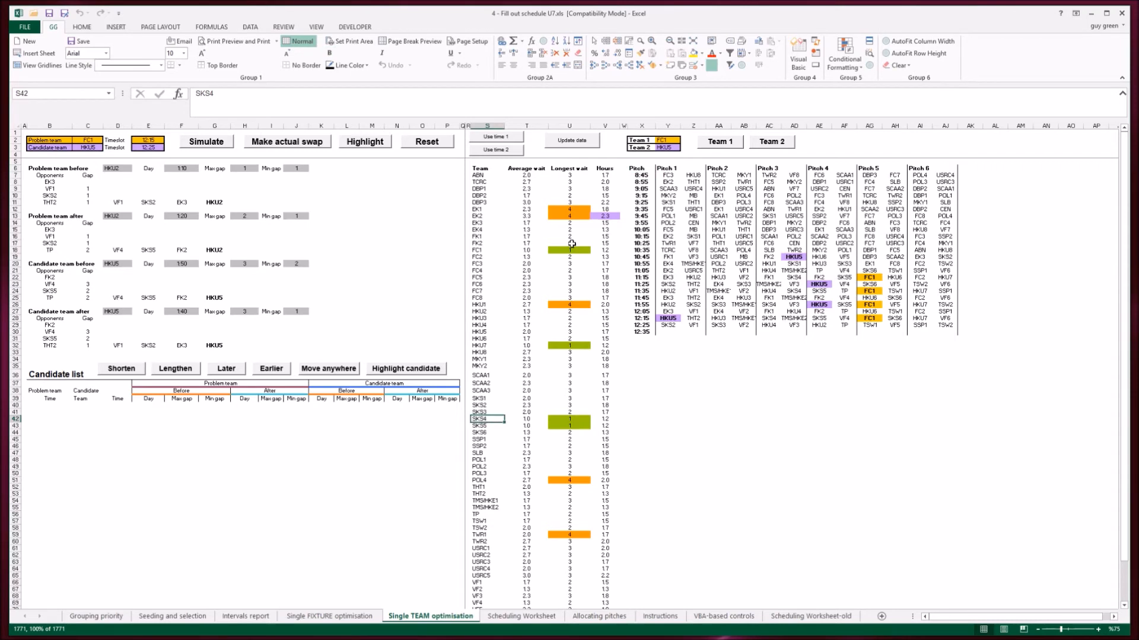
{"action": "left_click", "coordinate": [715, 144]}
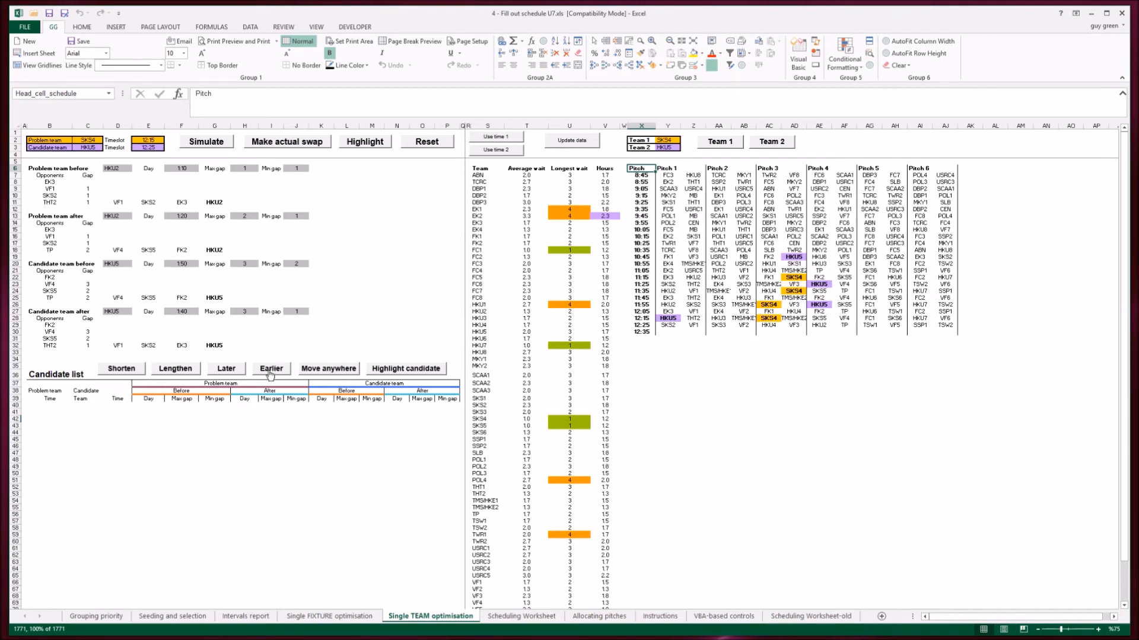
{"action": "left_click", "coordinate": [271, 369]}
Set EK2 as the problem team and search for candidate swaps that move one of its matches earlier
{"action": "left_click", "coordinate": [486, 216]}
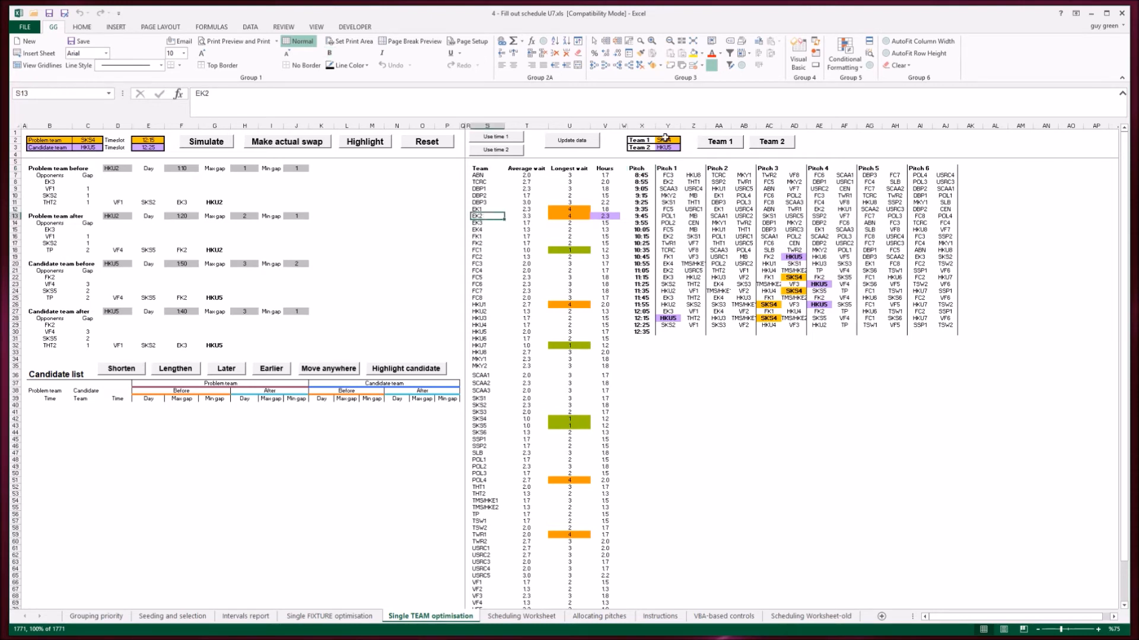
{"action": "left_click", "coordinate": [716, 142]}
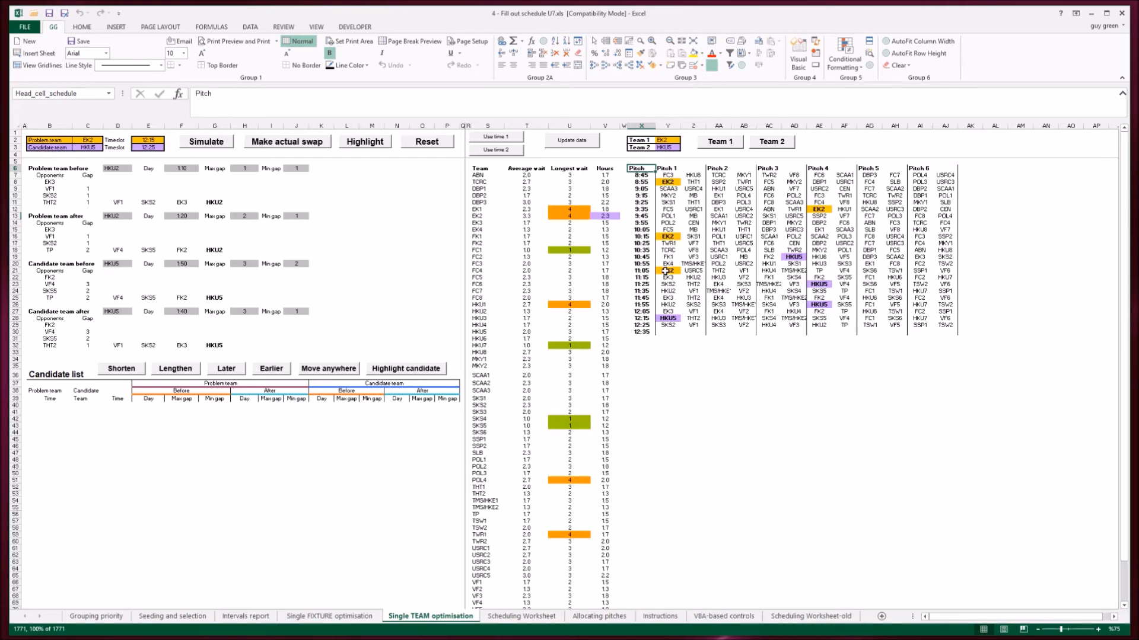
{"action": "left_click", "coordinate": [273, 369]}
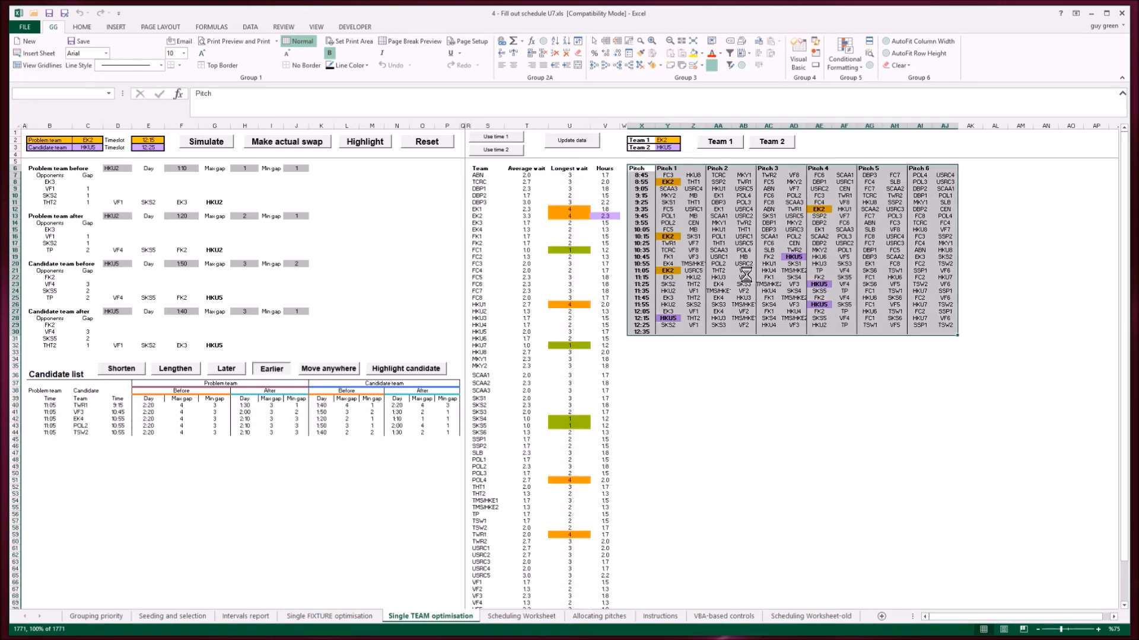
Locate EK2's 11:05 match on Pitch 1 and highlight it together with the TWR1 9:15 candidate in the schedule
{"action": "left_click", "coordinate": [661, 271]}
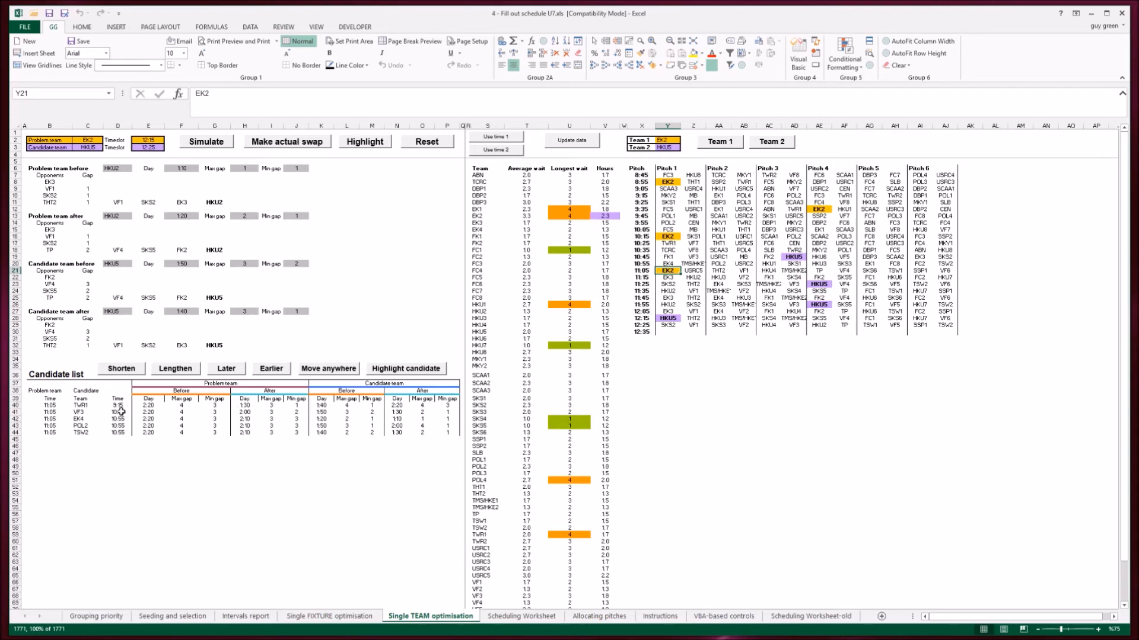
{"action": "left_click", "coordinate": [637, 270]}
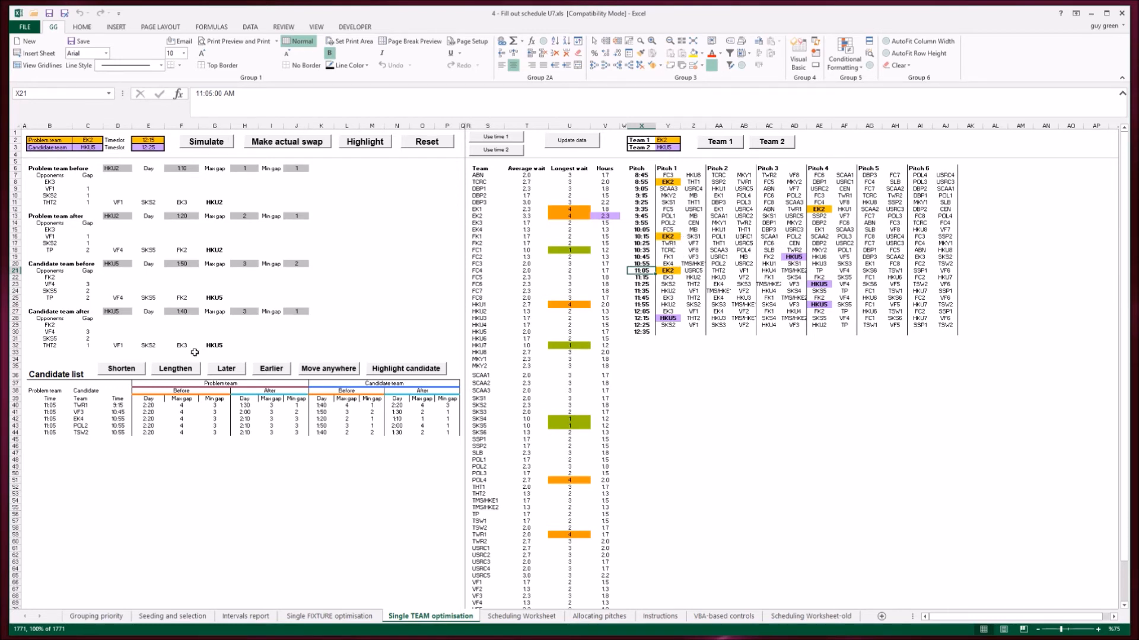
{"action": "left_click", "coordinate": [117, 405]}
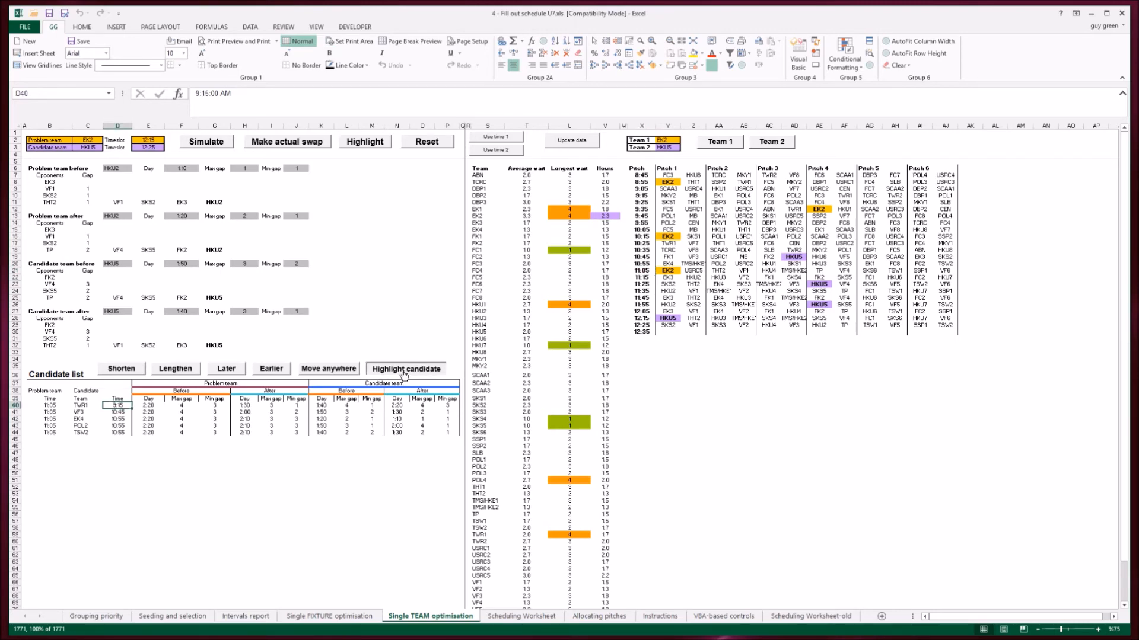
{"action": "left_click", "coordinate": [404, 370]}
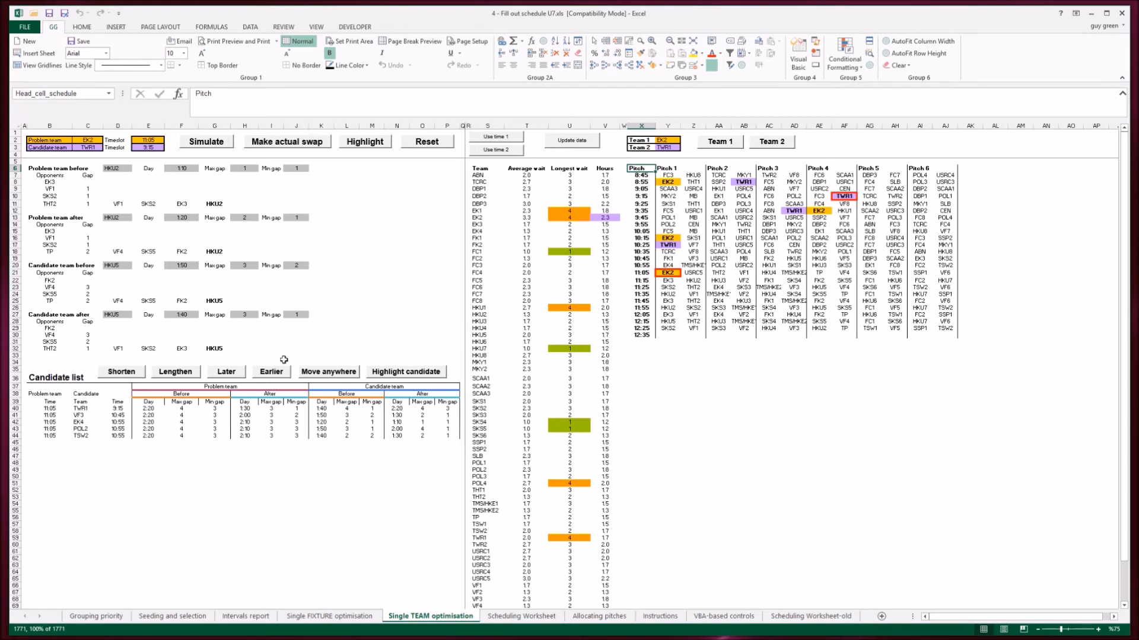
Compare EK2's day and gap values before and after the proposed swap with TWR1
{"action": "left_click", "coordinate": [147, 411]}
{"action": "key", "text": "Right"}
{"action": "key", "text": "Right"}
{"action": "key", "text": "Right"}
{"action": "key", "text": "Right"}
{"action": "key", "text": "Left"}
{"action": "key", "text": "Left"}
{"action": "key", "text": "Left"}
{"action": "key", "text": "Left"}
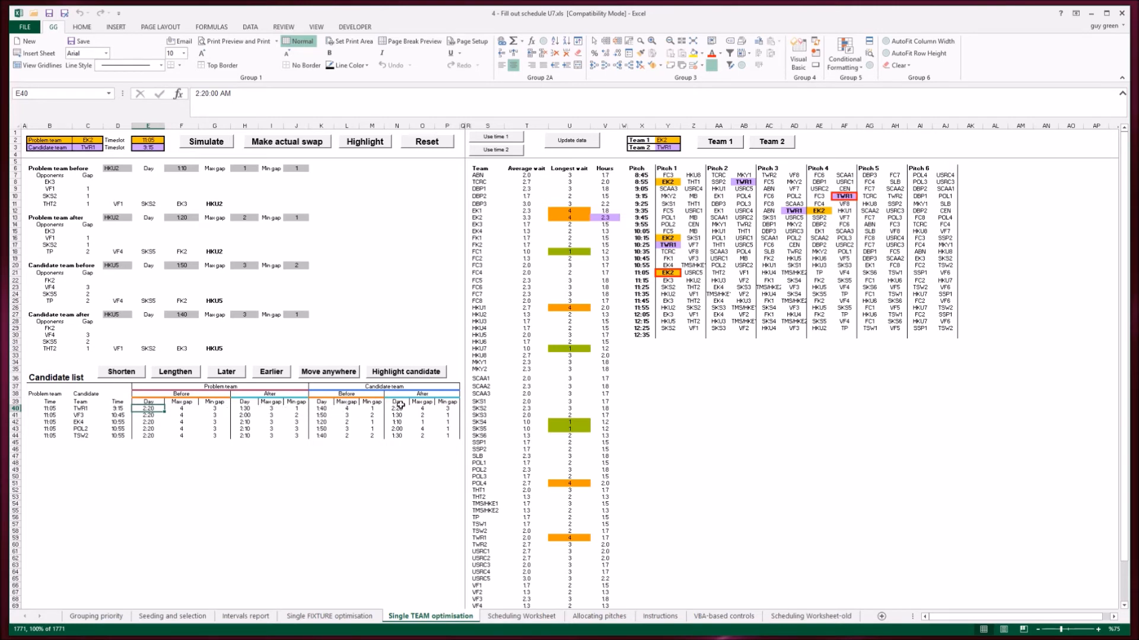
Check the VF3 and EK4 candidate rows, and highlight the POL2 10:55 candidate with EK2's 11:05 match in the schedule
{"action": "left_click", "coordinate": [323, 415]}
{"action": "key", "text": "Down"}
{"action": "key", "text": "Down"}
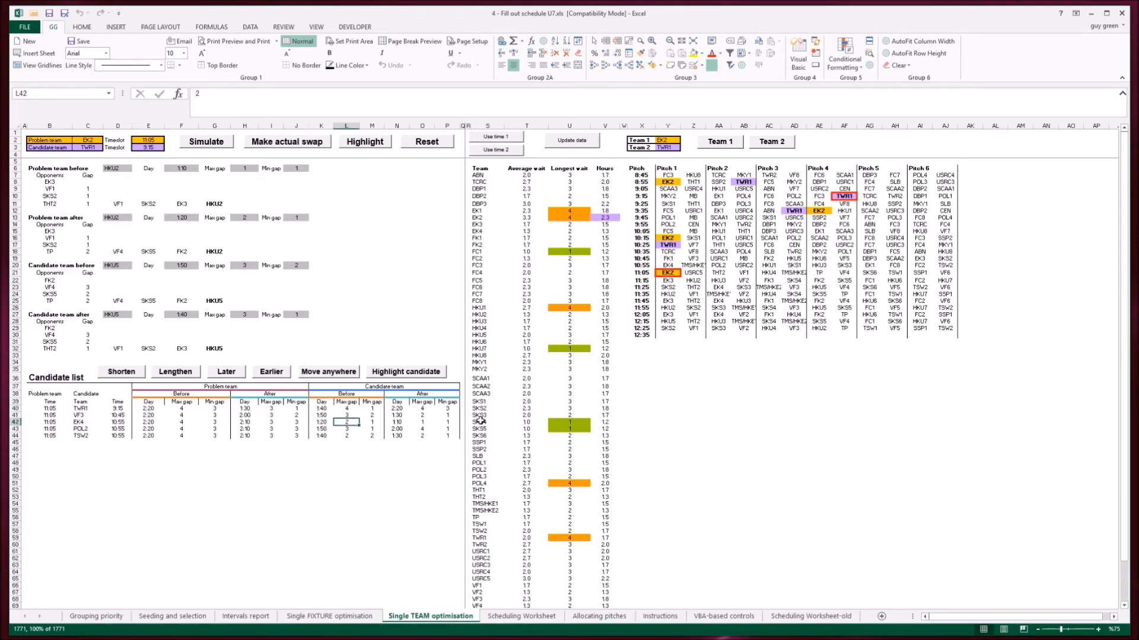
{"action": "left_click", "coordinate": [386, 371]}
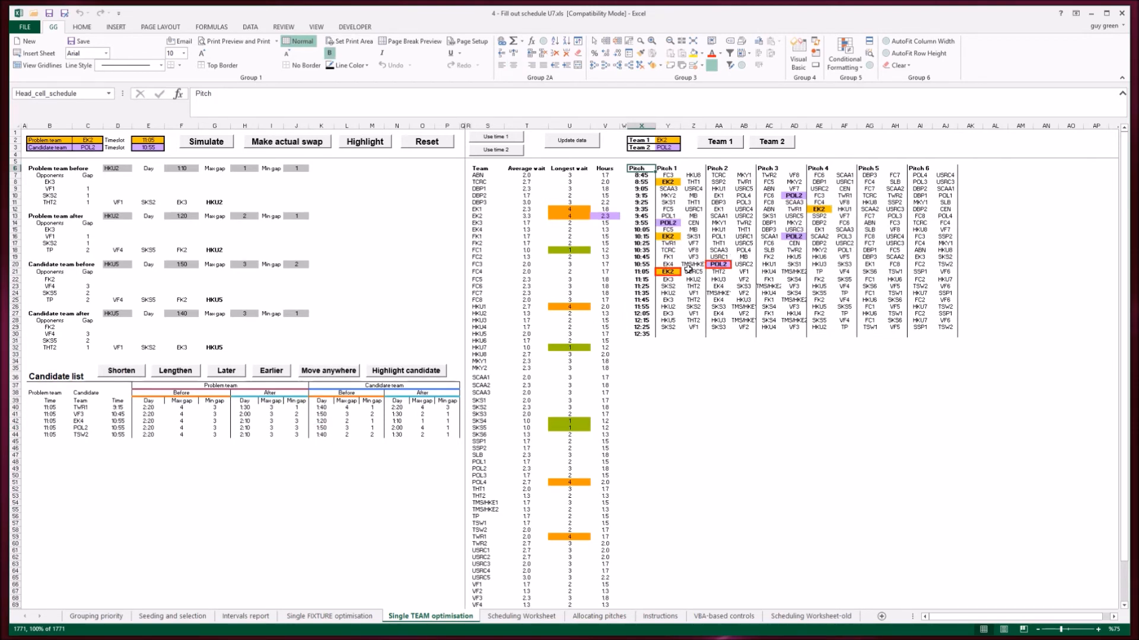
Examine the day and gap values of POL2 before and after the swap, and EK2's resulting day length
{"action": "left_click", "coordinate": [402, 427]}
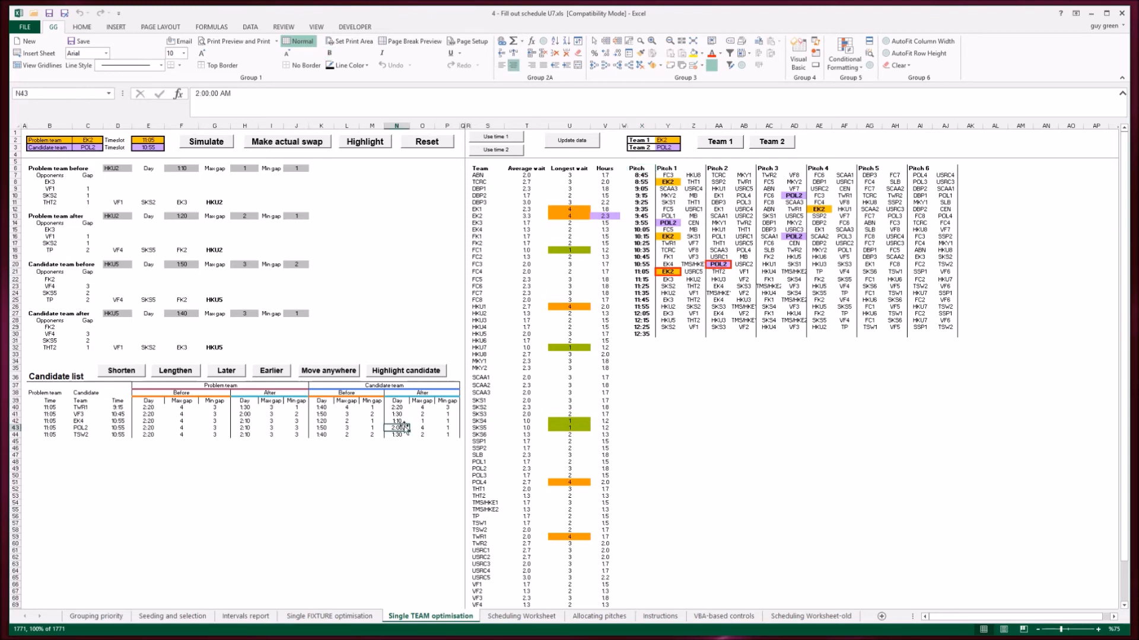
{"action": "key", "text": "Left"}
{"action": "key", "text": "Left"}
{"action": "key", "text": "Left"}
{"action": "key", "text": "Right"}
{"action": "key", "text": "Right"}
{"action": "key", "text": "Right"}
{"action": "key", "text": "Left"}
{"action": "key", "text": "Left"}
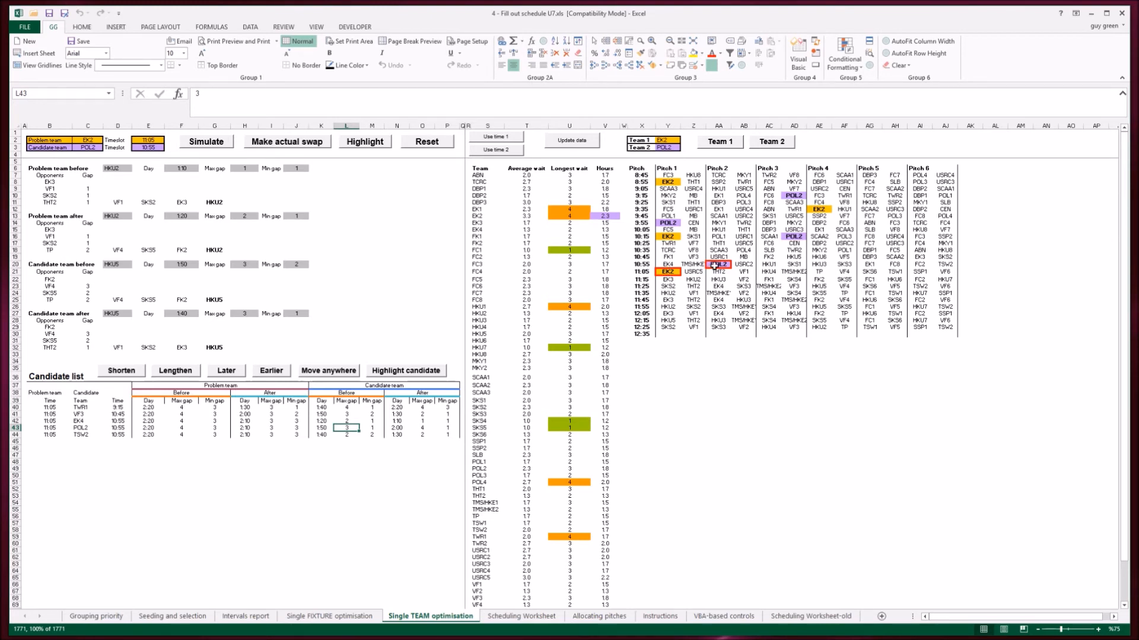
{"action": "key", "text": "Left"}
{"action": "key", "text": "Left"}
{"action": "key", "text": "Left"}
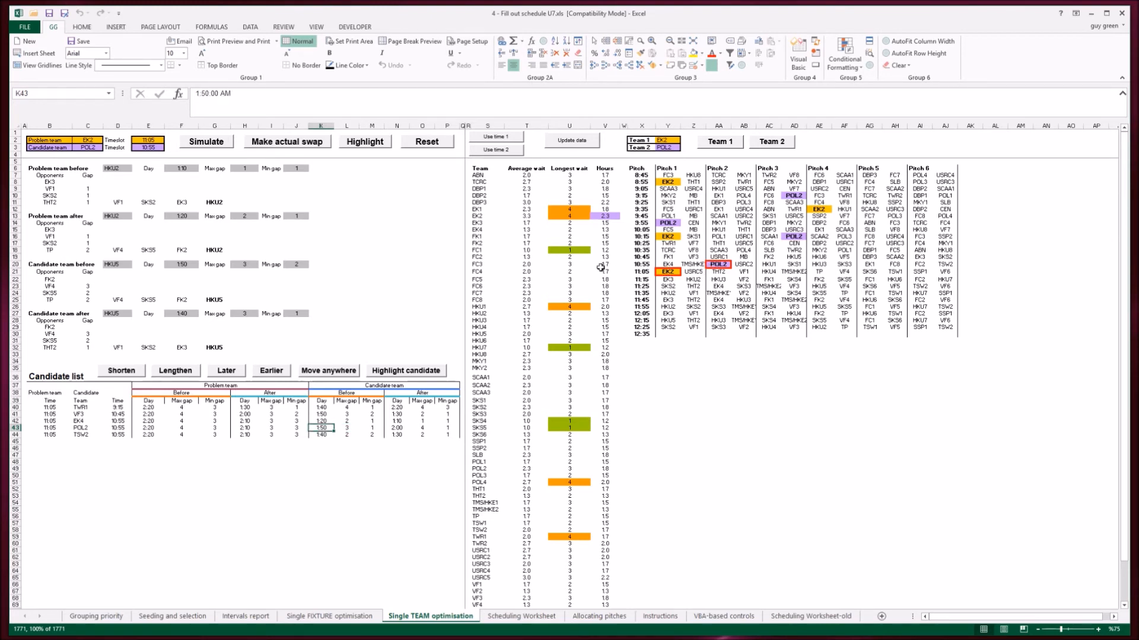
{"action": "key", "text": "Left"}
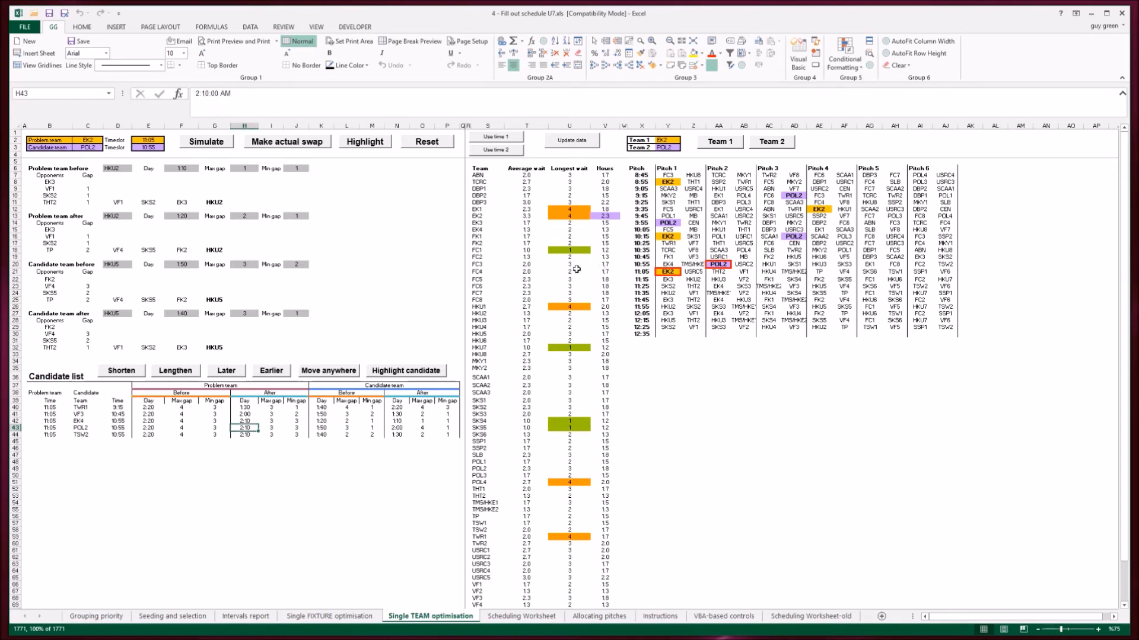
{"action": "key", "text": "Down"}
Set POL2 as the problem team, search for swaps that move one of its matches later, and select the SKS1 candidate's 9:15 time
{"action": "left_click", "coordinate": [786, 195]}
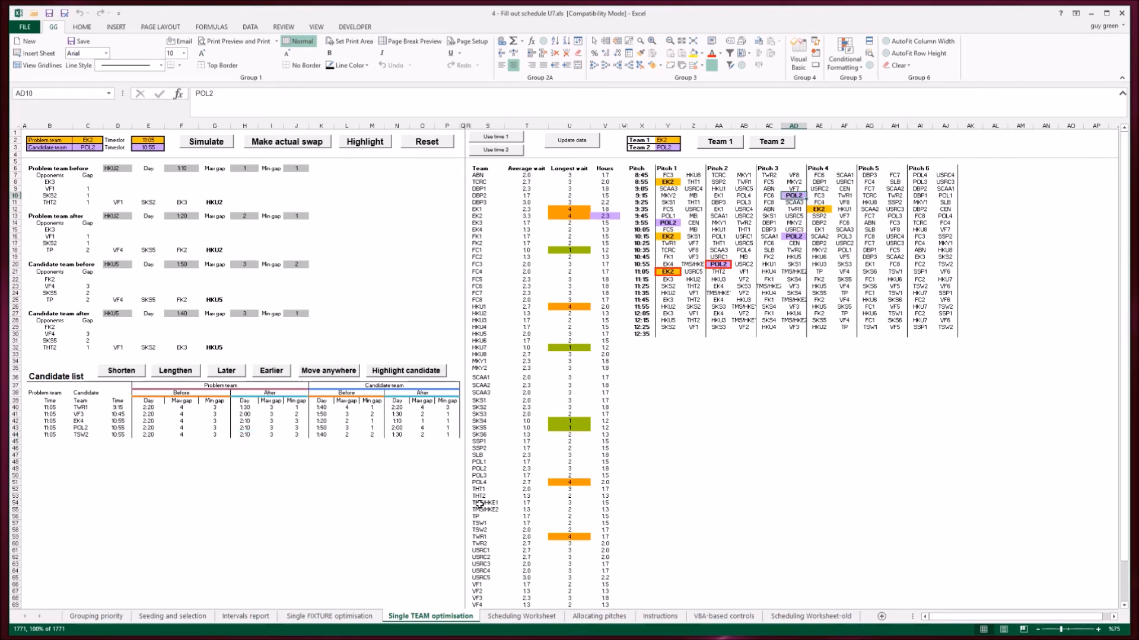
{"action": "left_click", "coordinate": [482, 470]}
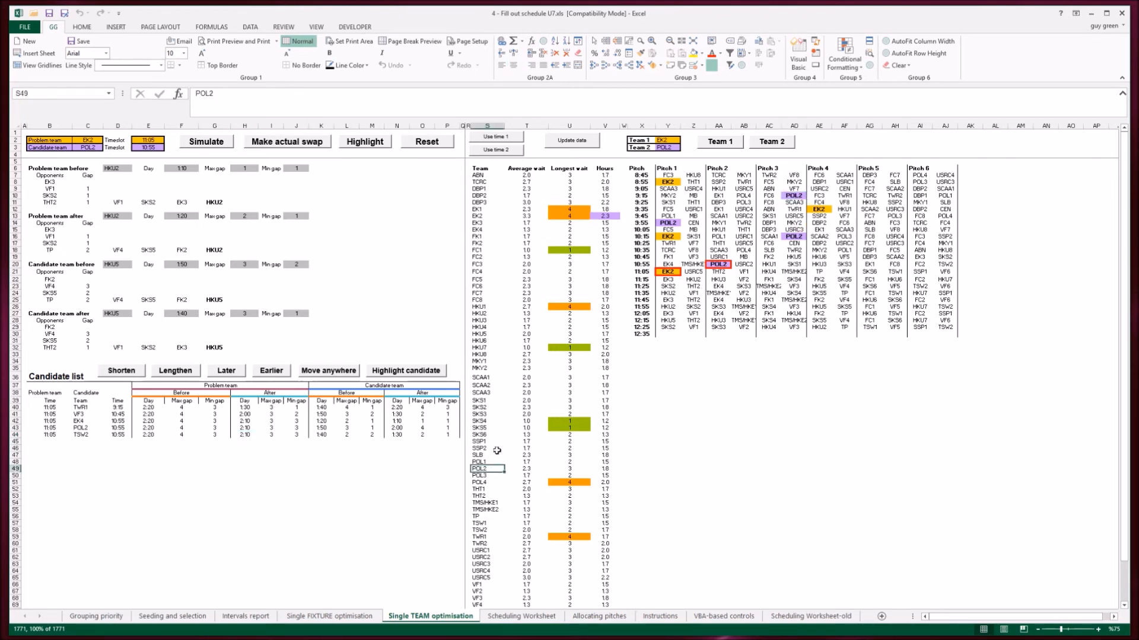
{"action": "left_click", "coordinate": [719, 143]}
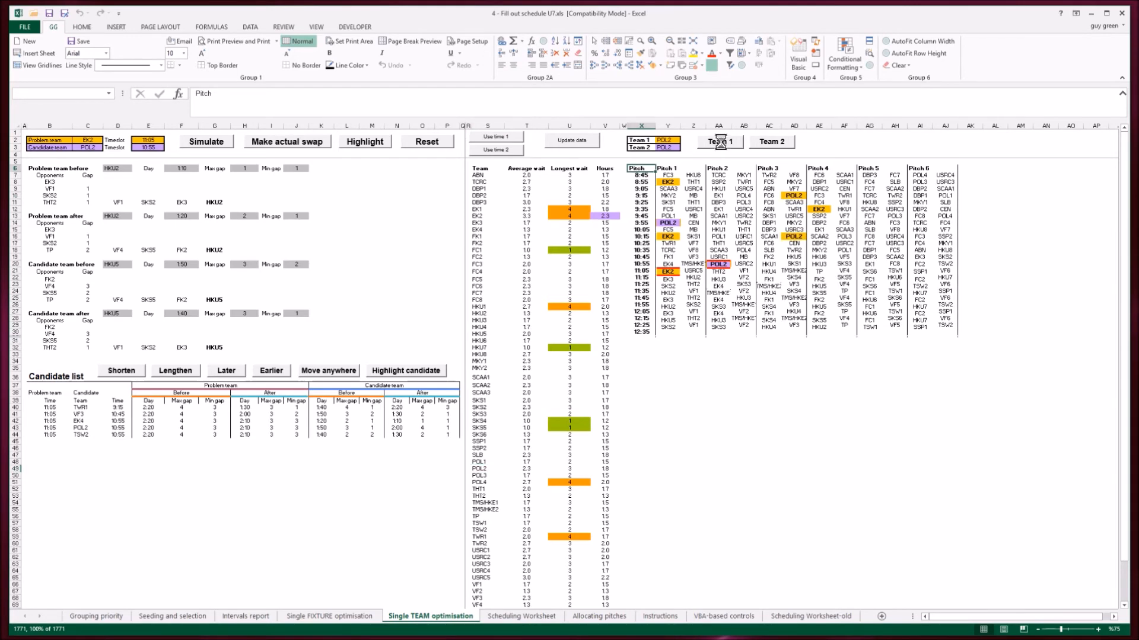
{"action": "left_click", "coordinate": [226, 369]}
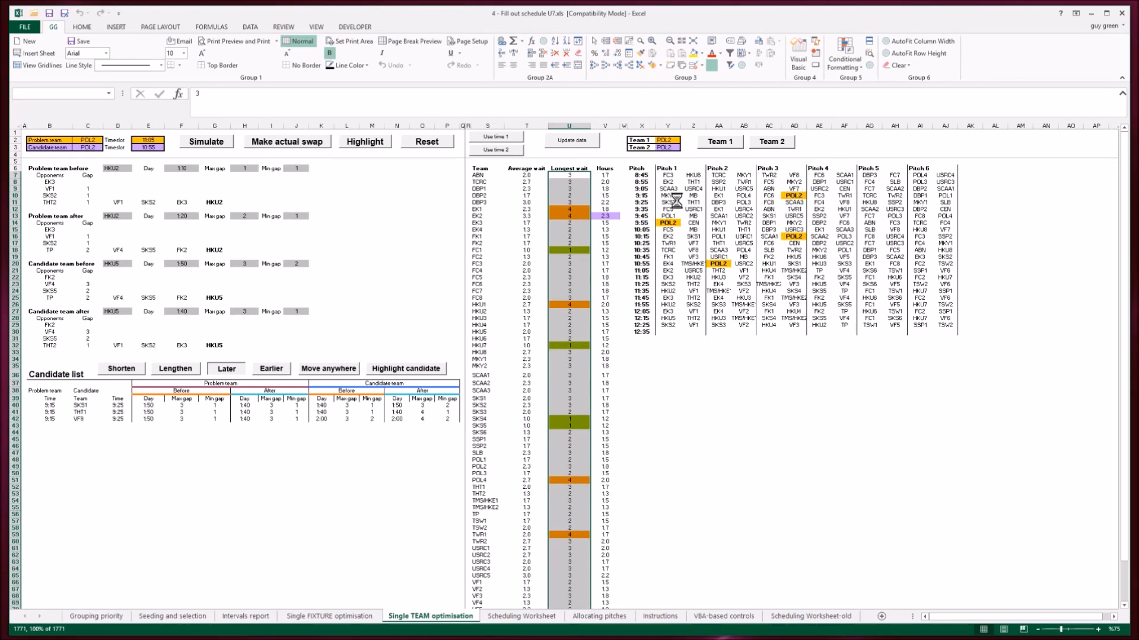
{"action": "left_click", "coordinate": [42, 406]}
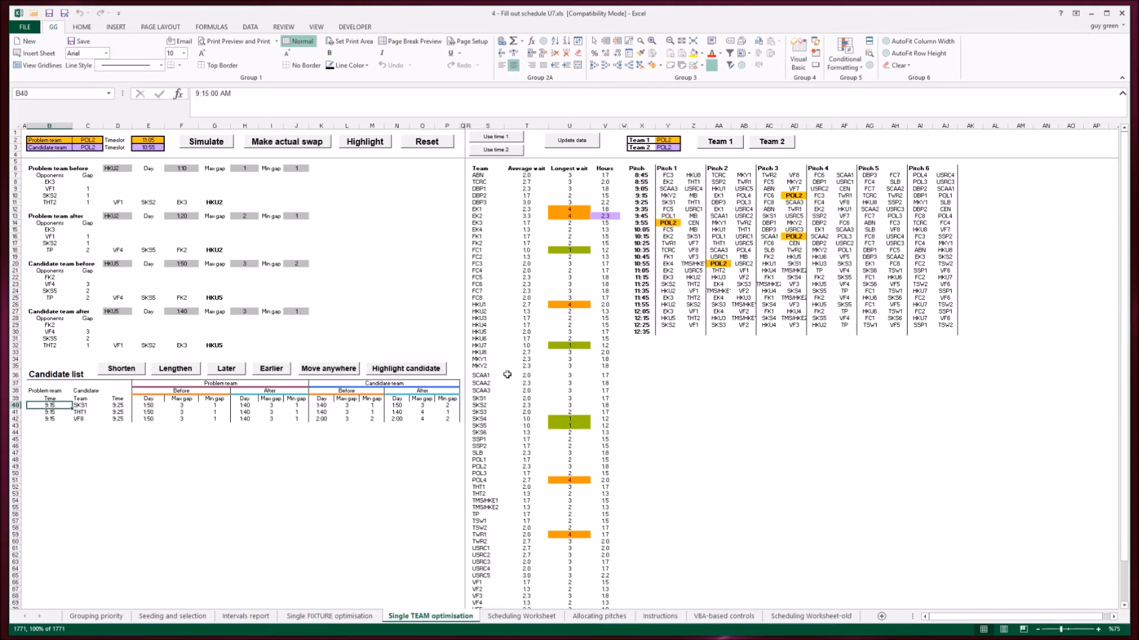
Check the 9:15 and 9:25 times of POL2's candidate swaps, and highlight the VF8 candidate in the schedule
{"action": "left_click", "coordinate": [644, 195]}
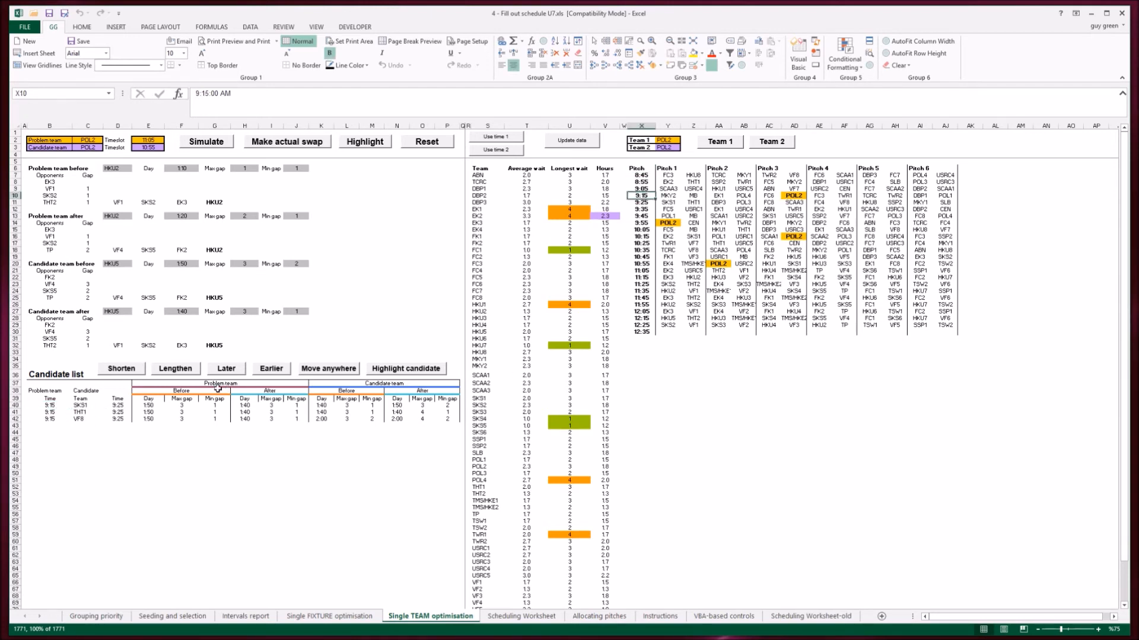
{"action": "left_click", "coordinate": [117, 404]}
{"action": "key", "text": "Down"}
{"action": "key", "text": "Down"}
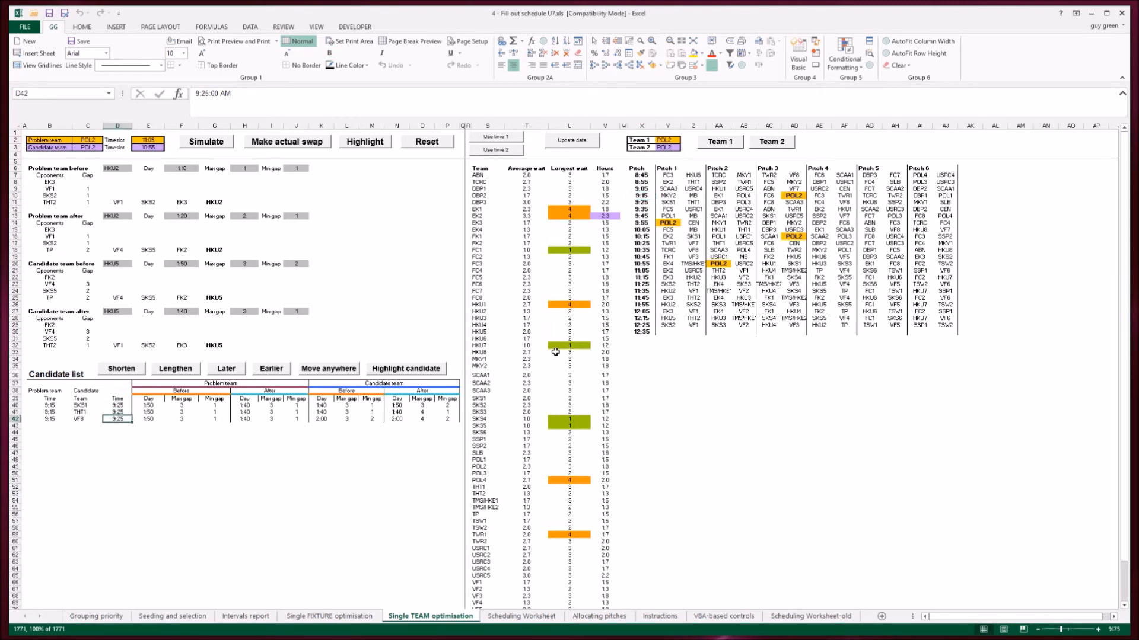
{"action": "left_click", "coordinate": [798, 203]}
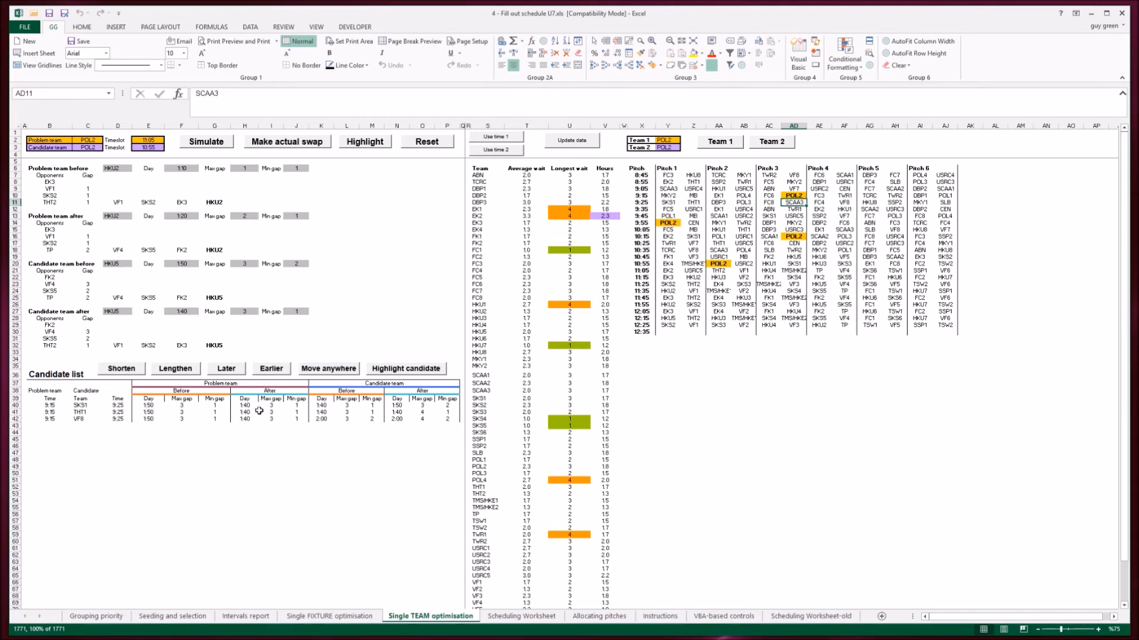
{"action": "left_click", "coordinate": [336, 420]}
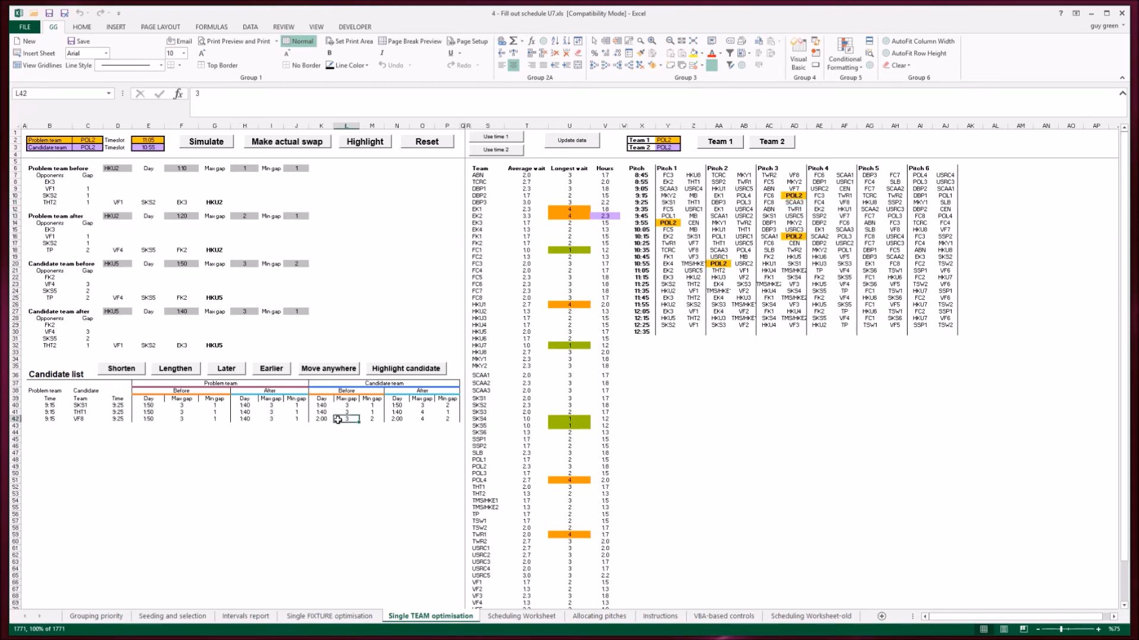
{"action": "left_click", "coordinate": [389, 370]}
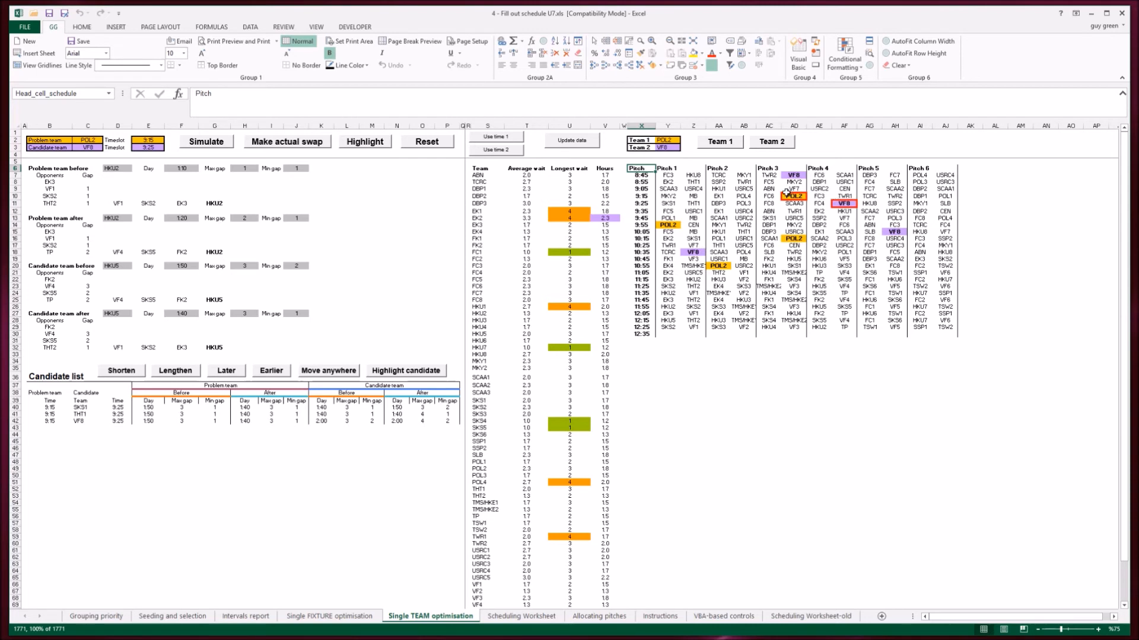
Examine the schedule slots around the POL2 and VF8 matches, and simulate swapping POL2's 9:15 match with VF8's 9:25 match
{"action": "left_click_drag", "start_coordinate": [795, 182], "coordinate": [886, 222]}
{"action": "left_click_drag", "start_coordinate": [795, 203], "coordinate": [869, 224]}
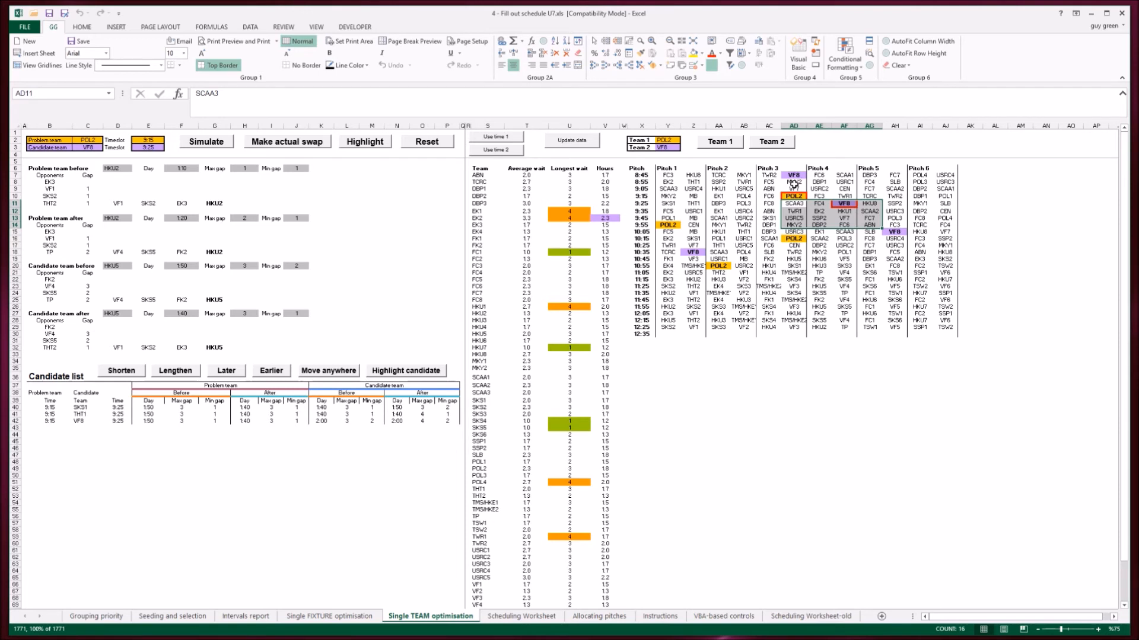
{"action": "left_click_drag", "start_coordinate": [794, 184], "coordinate": [799, 188]}
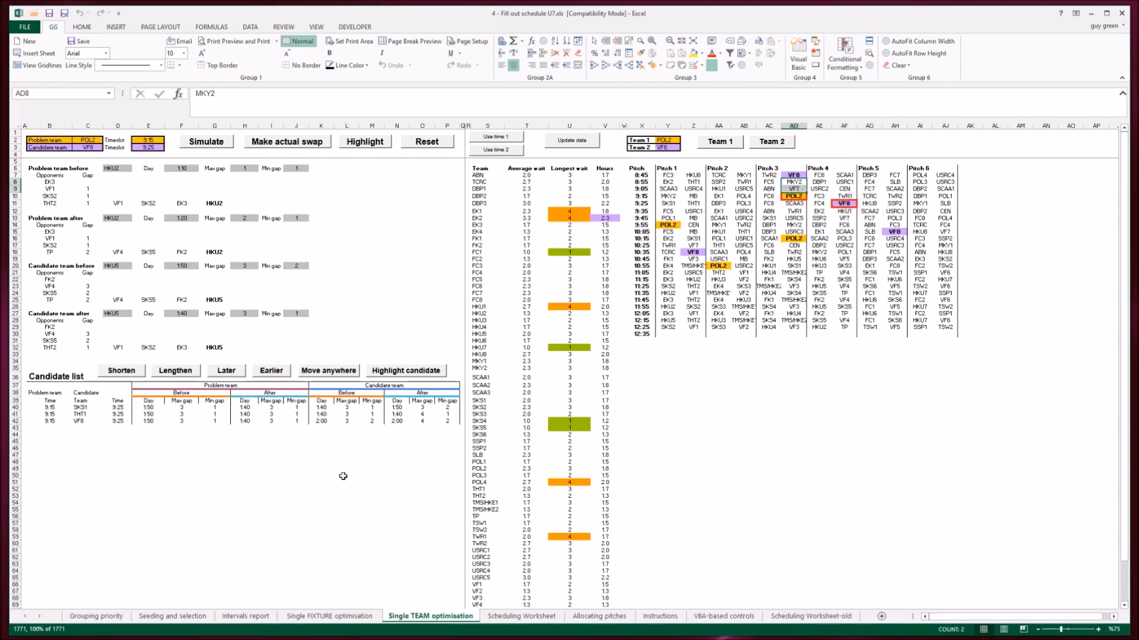
{"action": "left_click", "coordinate": [389, 422]}
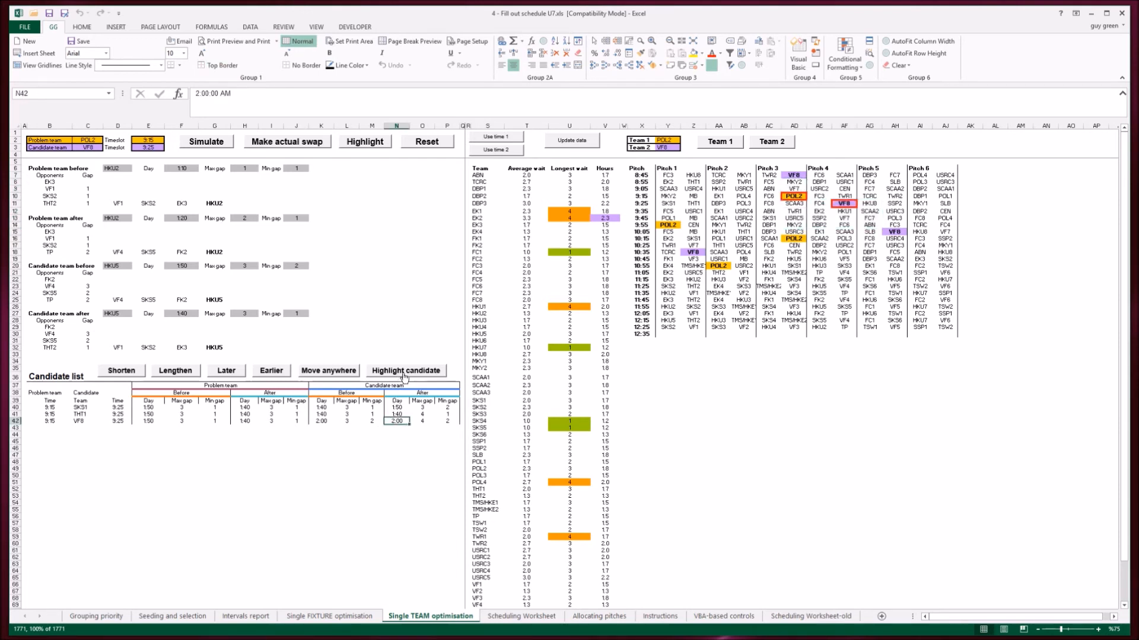
{"action": "left_click", "coordinate": [206, 143]}
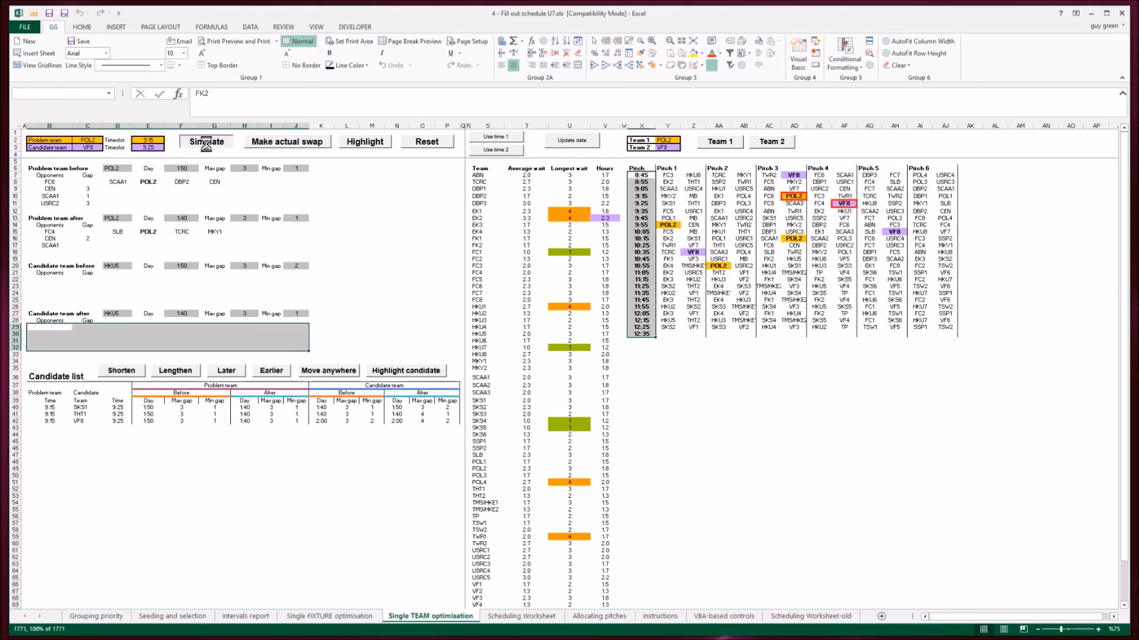
Review POL2's opponents before and after the simulated swap, and check the candidate team VF8
{"action": "left_click", "coordinate": [114, 168]}
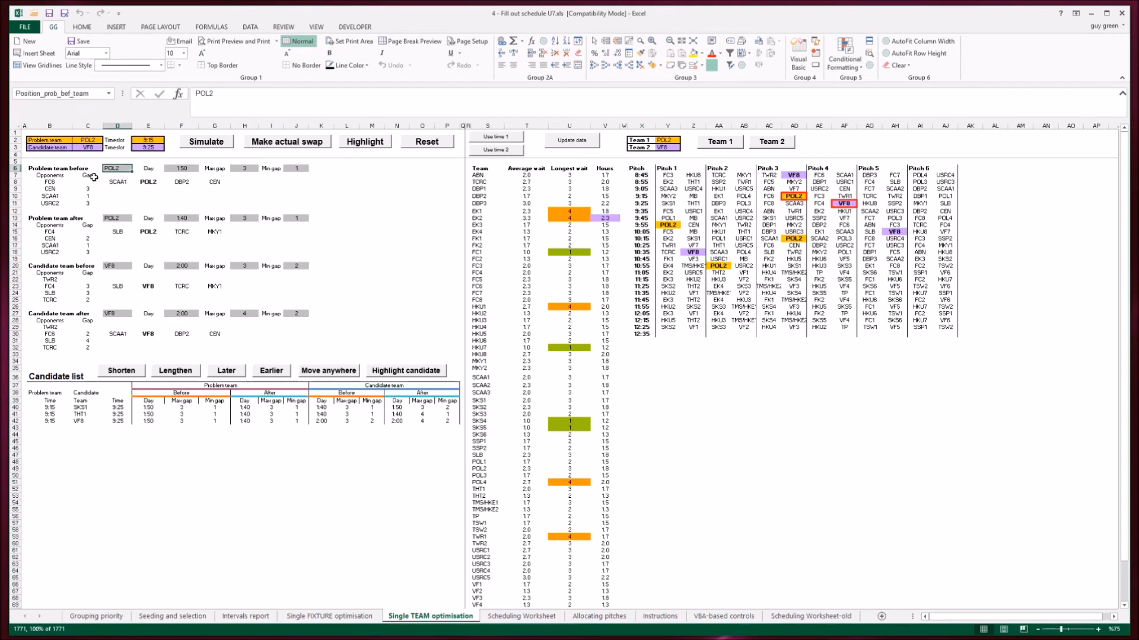
{"action": "key", "text": "ctrl+shift+d"}
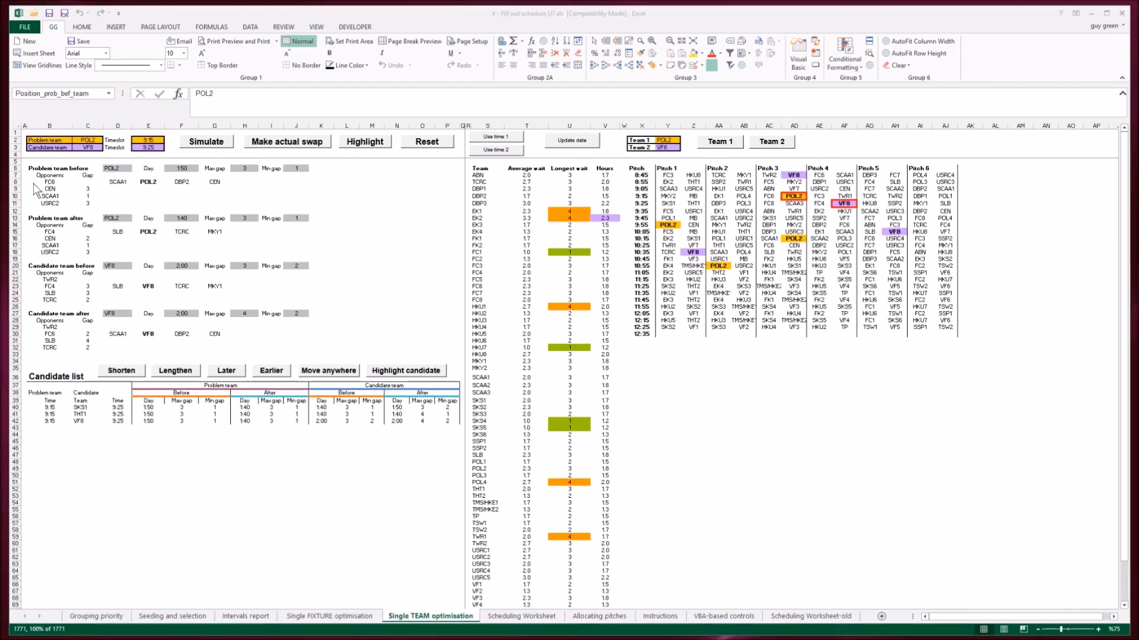
{"action": "left_click_drag", "start_coordinate": [36, 181], "coordinate": [40, 203]}
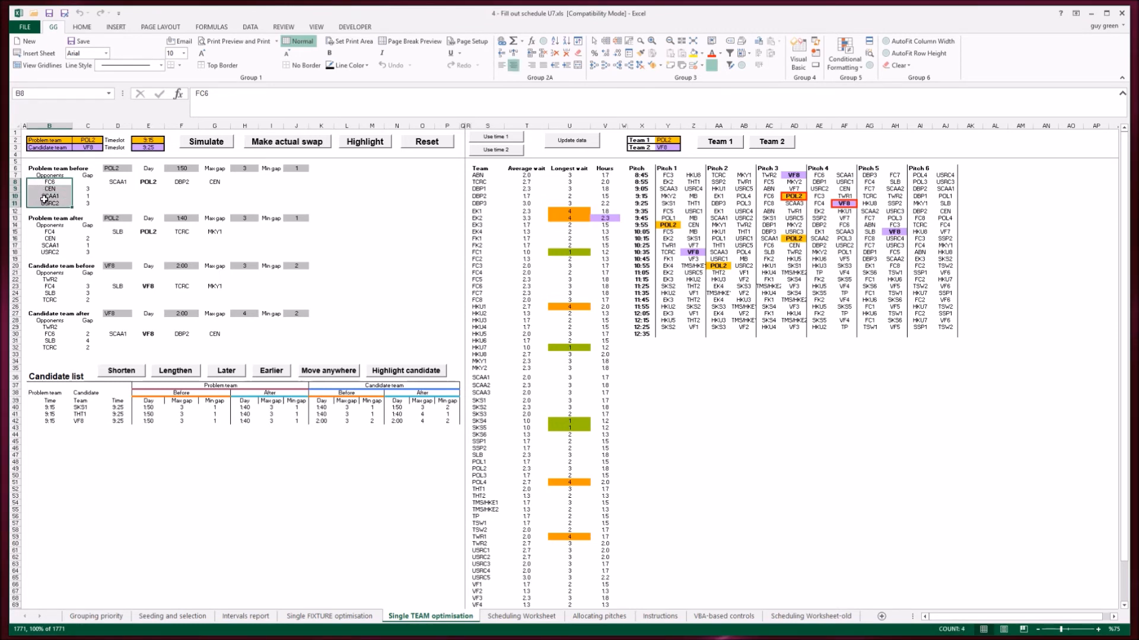
{"action": "left_click", "coordinate": [37, 232]}
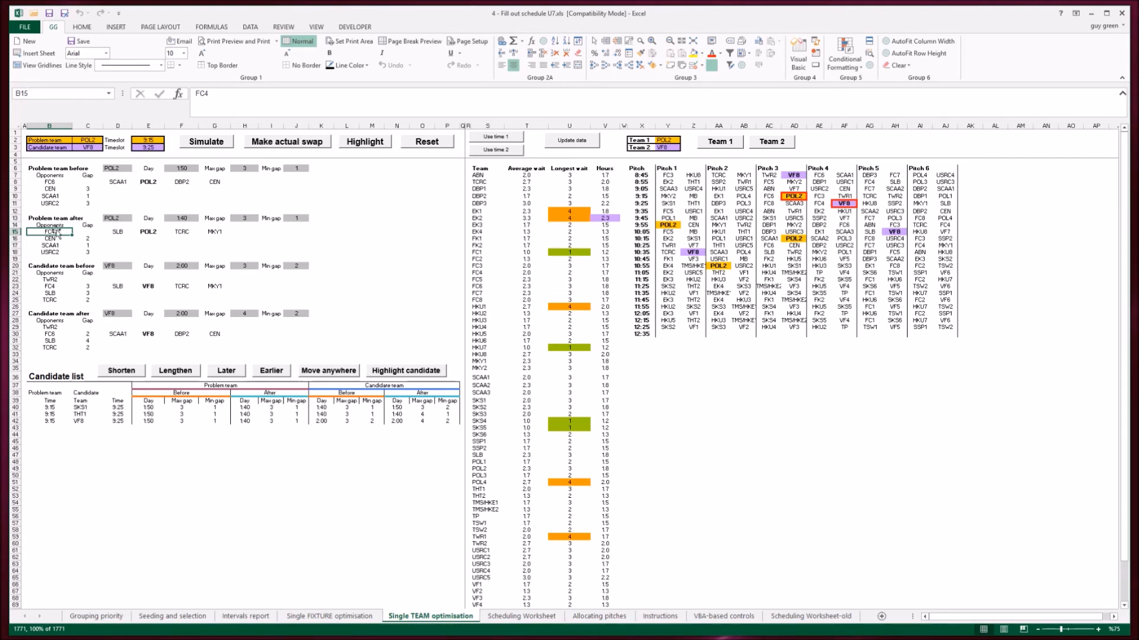
{"action": "left_click", "coordinate": [112, 267]}
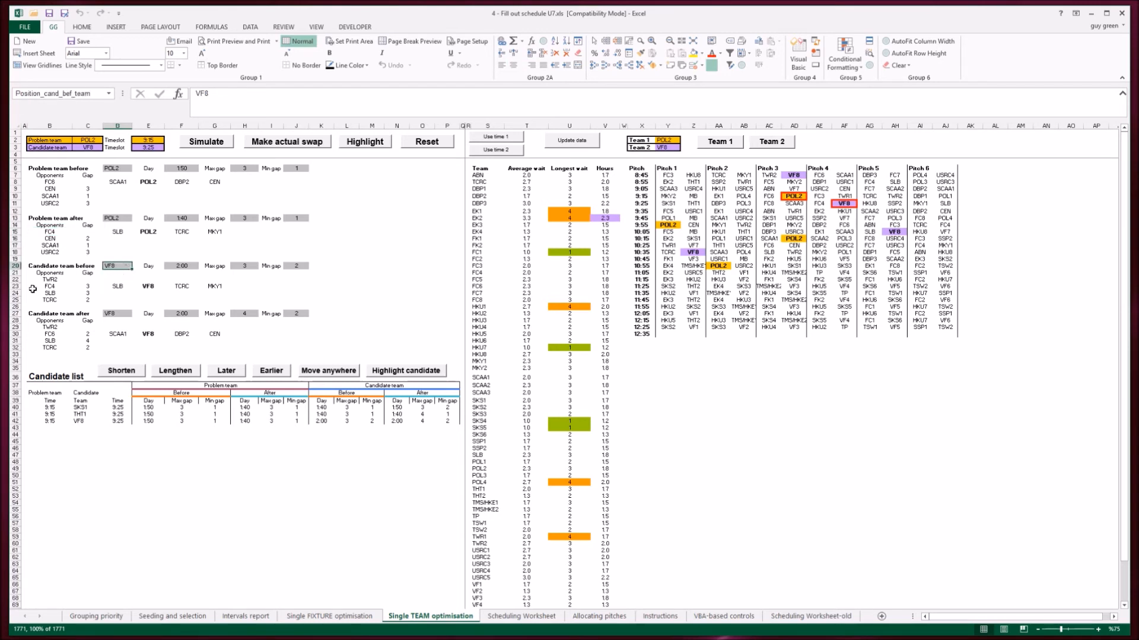
Compare the opponent rows of FC6 and FC4 between the POL2 and VF8 sections, before and after the simulated swap
{"action": "left_click_drag", "start_coordinate": [54, 180], "coordinate": [208, 180]}
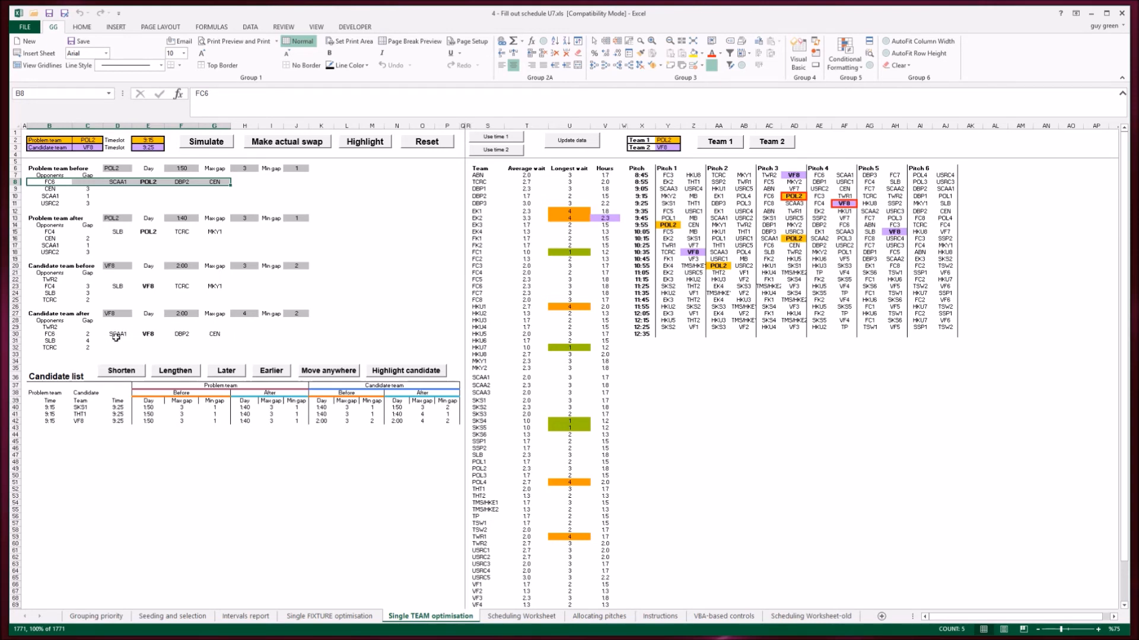
{"action": "left_click_drag", "start_coordinate": [118, 335], "coordinate": [210, 335]}
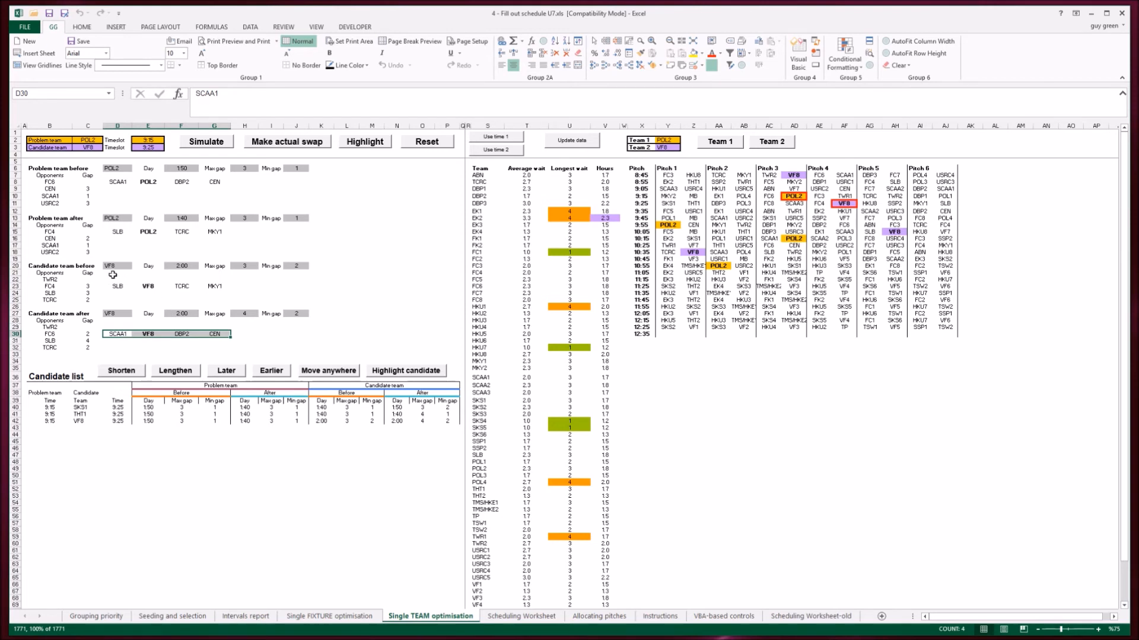
{"action": "left_click", "coordinate": [59, 286]}
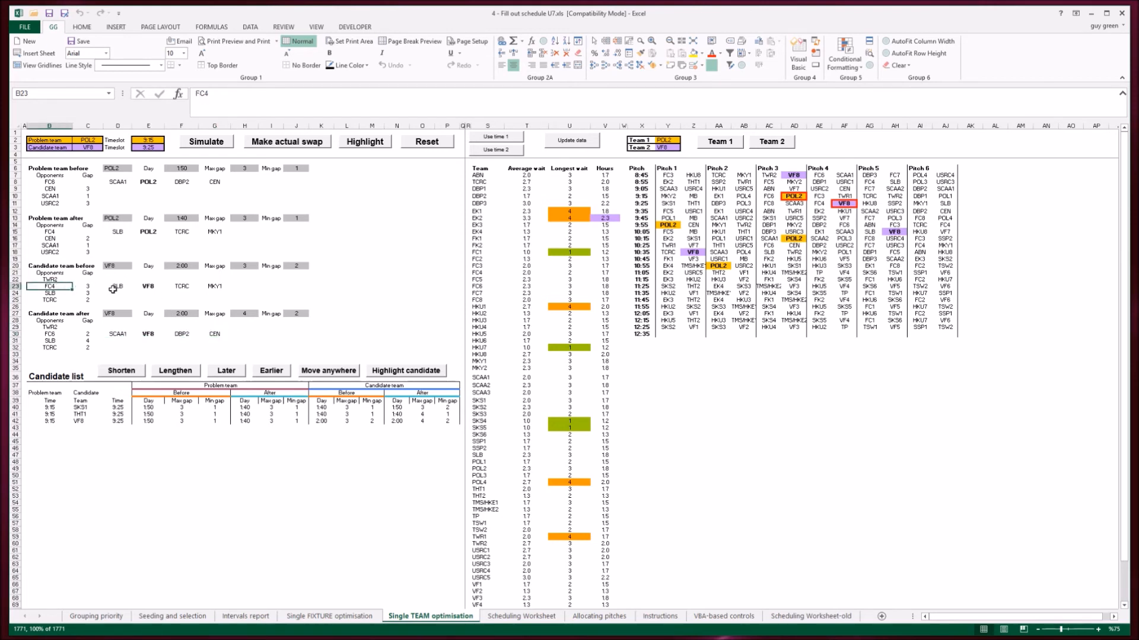
{"action": "left_click", "coordinate": [118, 231]}
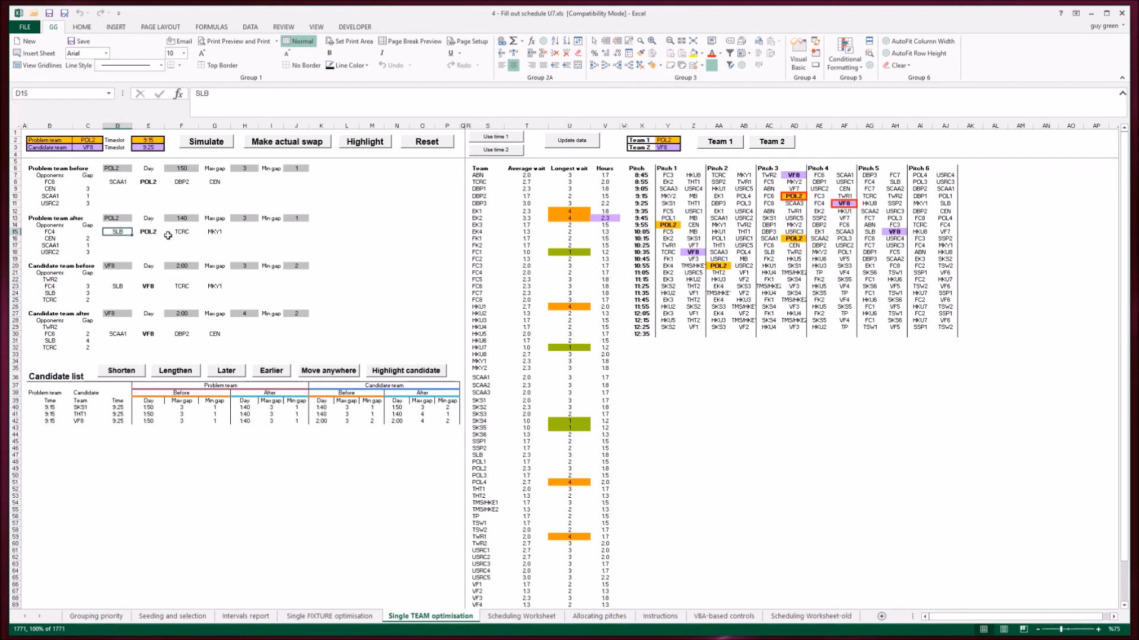
{"action": "left_click", "coordinate": [117, 287]}
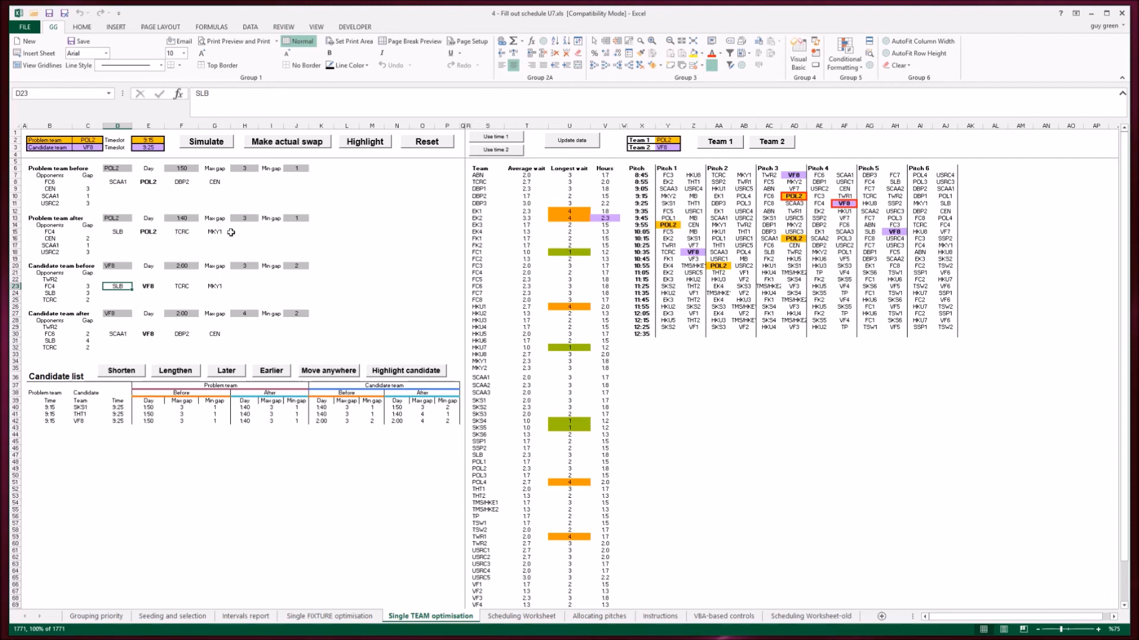
{"action": "left_click", "coordinate": [128, 234]}
{"action": "left_click_drag", "start_coordinate": [128, 234], "coordinate": [216, 234]}
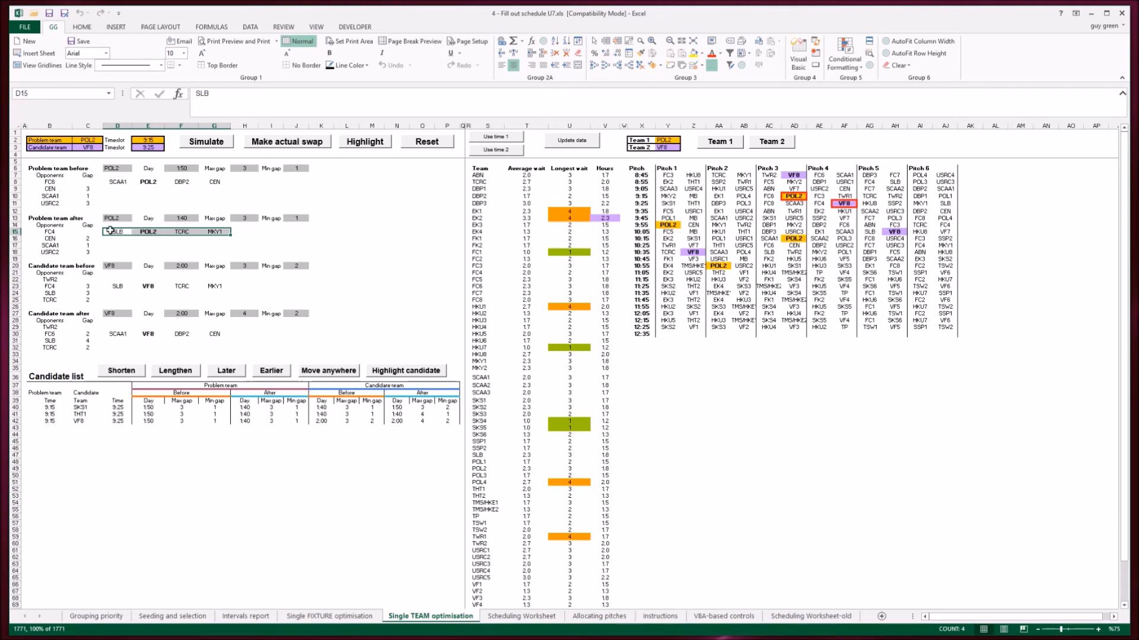
Check the THT1 candidate's day and gap values, and highlight its 9:25 match with POL2's 9:15 match in the schedule
{"action": "left_click", "coordinate": [339, 414]}
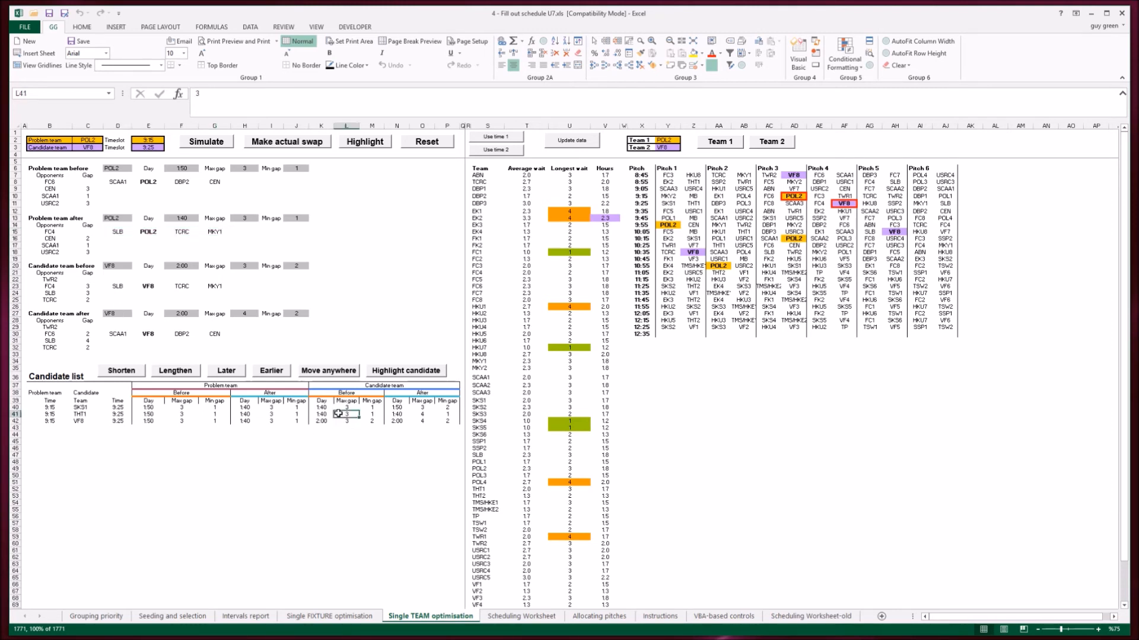
{"action": "left_click", "coordinate": [334, 414]}
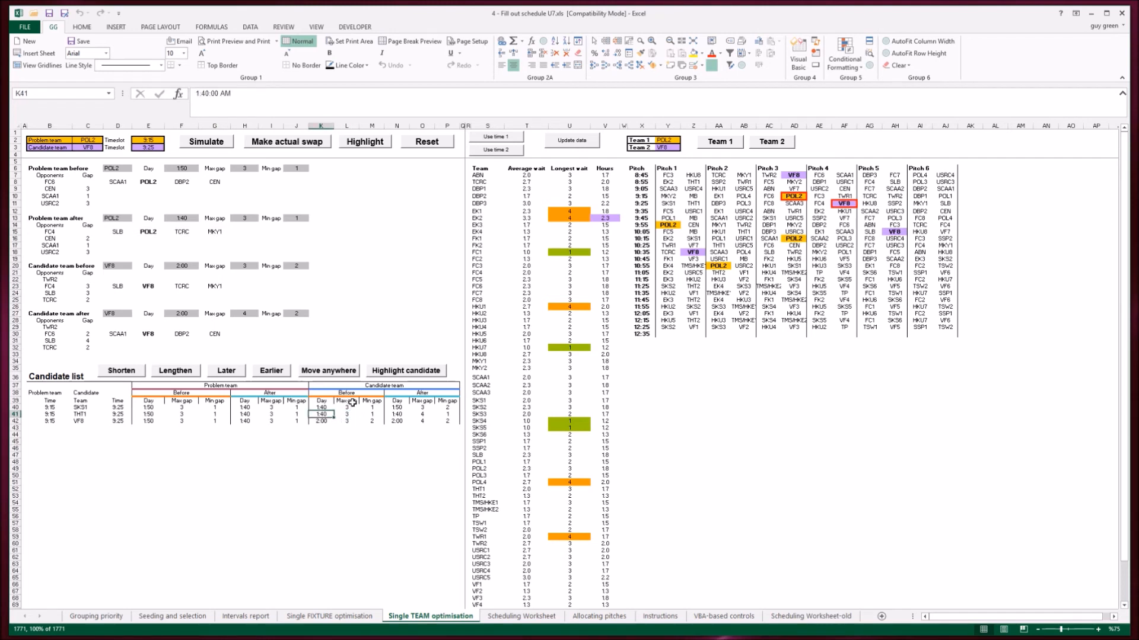
{"action": "key", "text": "Left"}
{"action": "key", "text": "Left"}
{"action": "key", "text": "Left"}
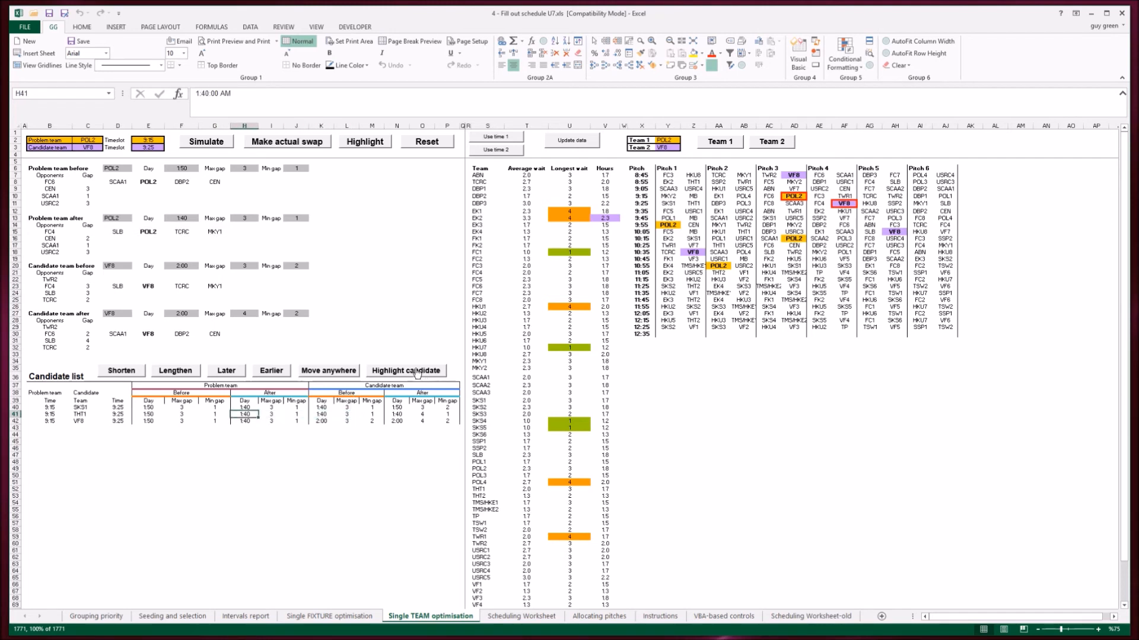
{"action": "left_click", "coordinate": [417, 372]}
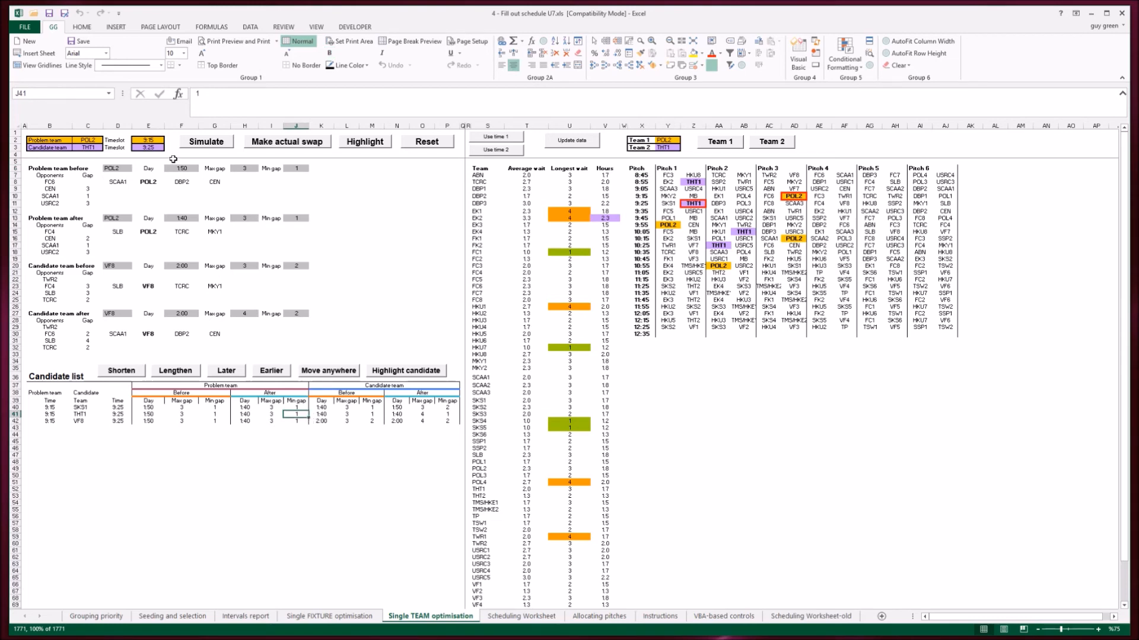
Simulate swapping POL2's 9:15 match with THT1's 9:25 match, and make the actual swap
{"action": "left_click", "coordinate": [218, 141]}
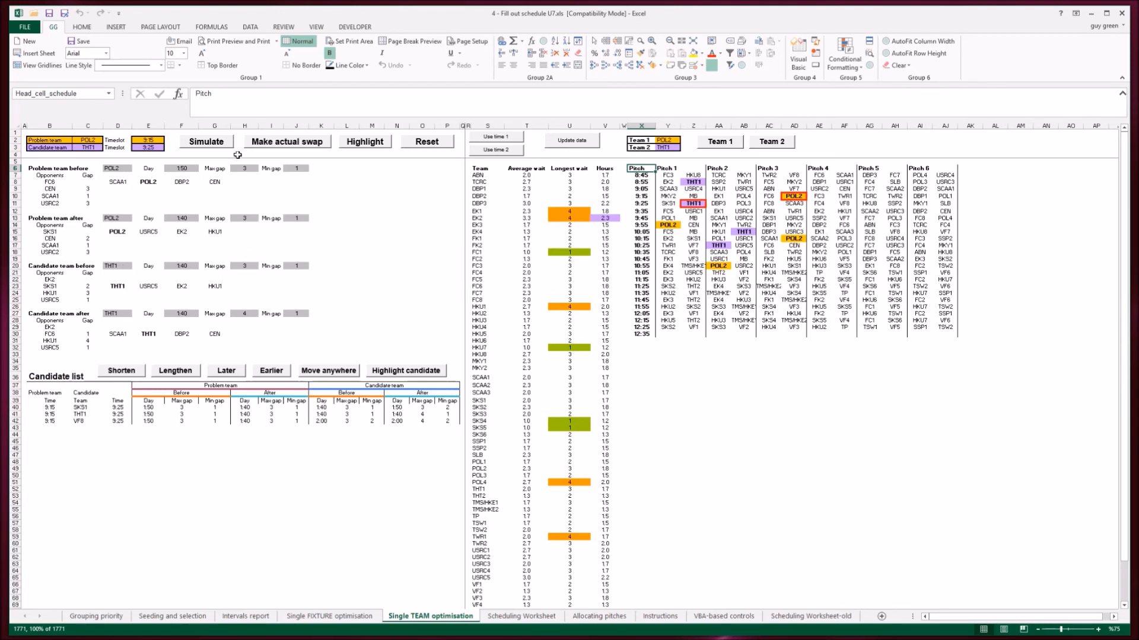
{"action": "left_click", "coordinate": [288, 143]}
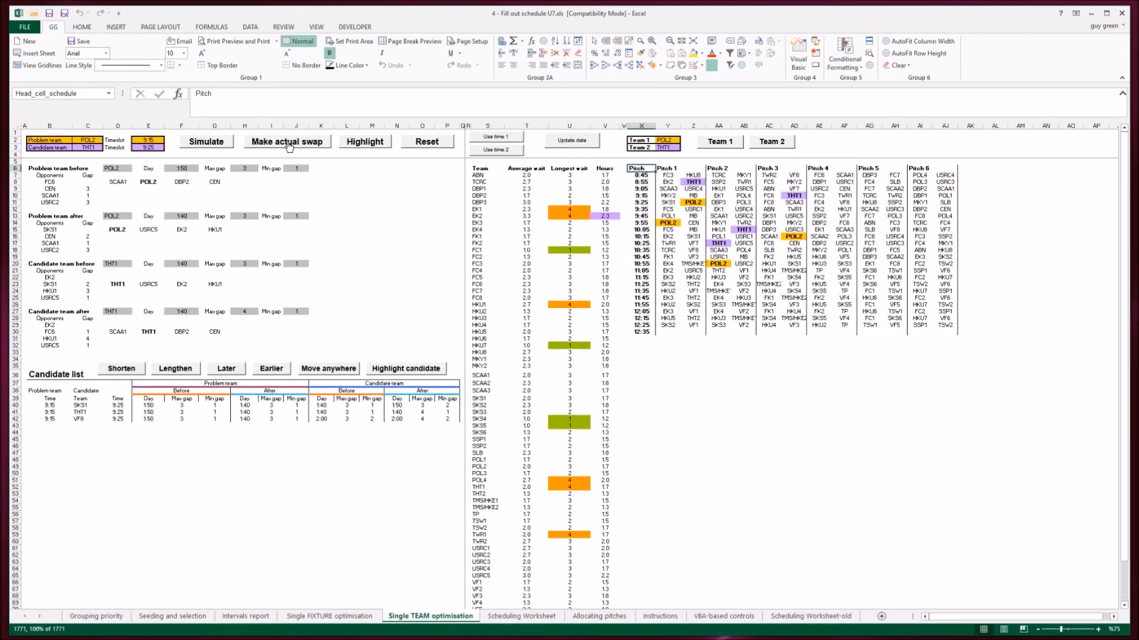
Set SKS4 as the problem team and search for candidate swaps that lengthen its day
{"action": "left_click", "coordinate": [492, 417]}
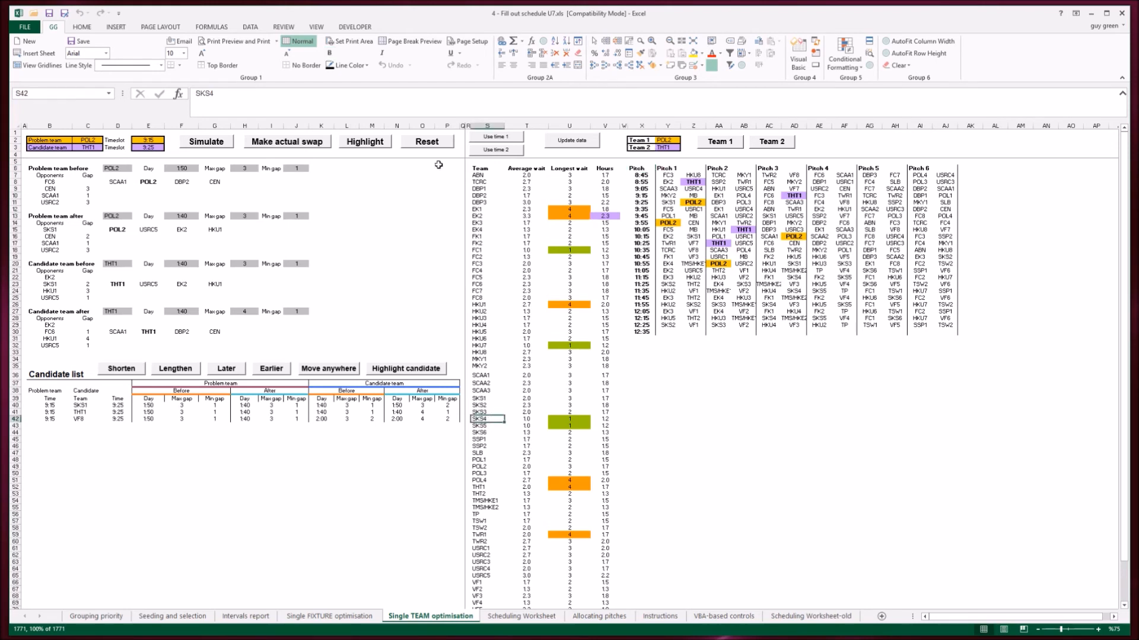
{"action": "left_click", "coordinate": [711, 143]}
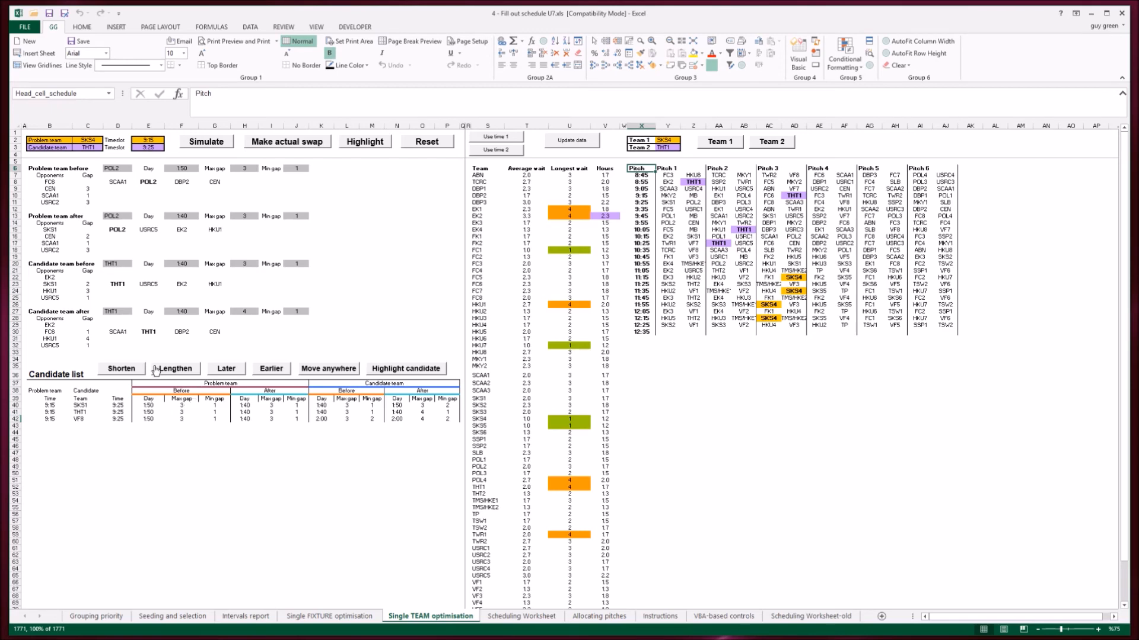
{"action": "left_click", "coordinate": [177, 368]}
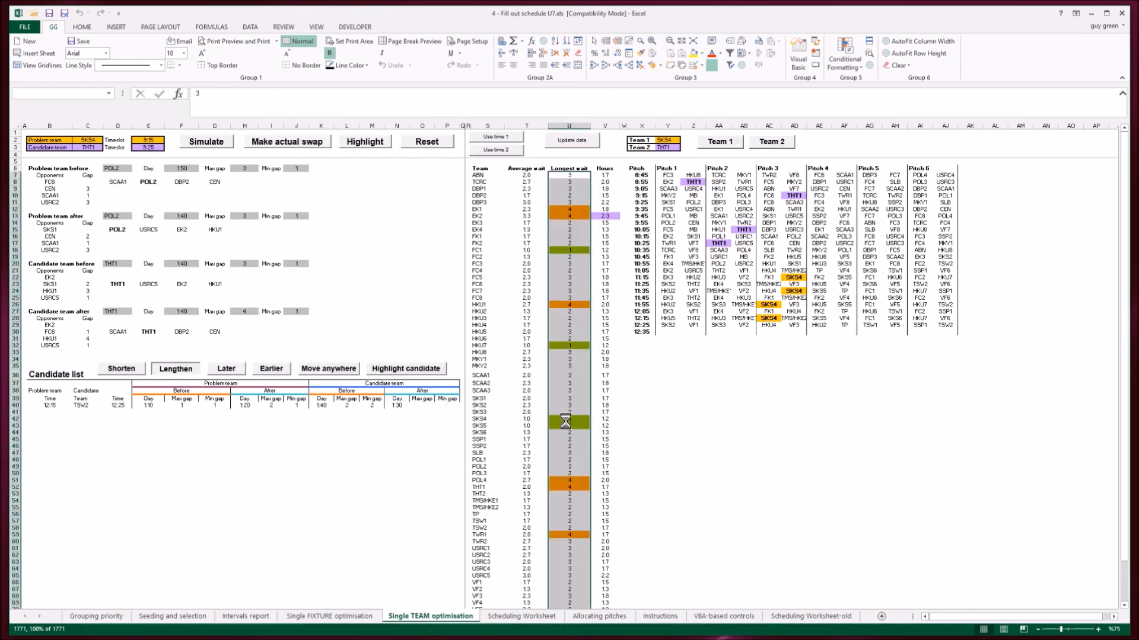
Highlight the TSW2 12:25 candidate in the schedule and simulate its swap with SKS4's 12:15 match
{"action": "key", "text": "Right"}
{"action": "key", "text": "Right"}
{"action": "key", "text": "Right"}
{"action": "left_click", "coordinate": [384, 368]}
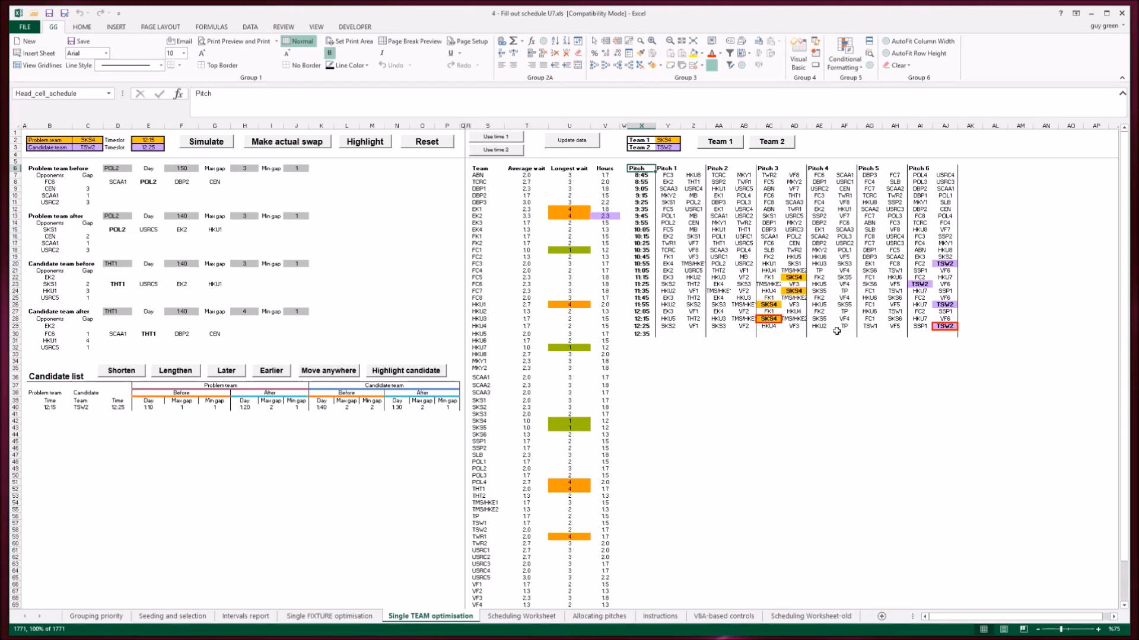
{"action": "left_click", "coordinate": [211, 143]}
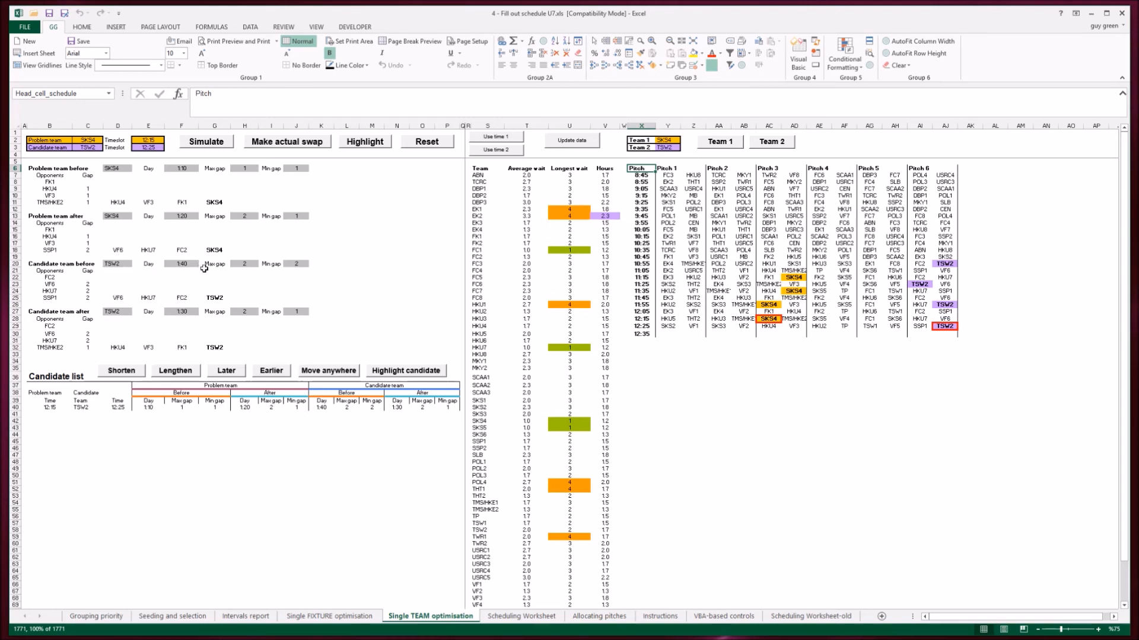
{"action": "left_click", "coordinate": [118, 245]}
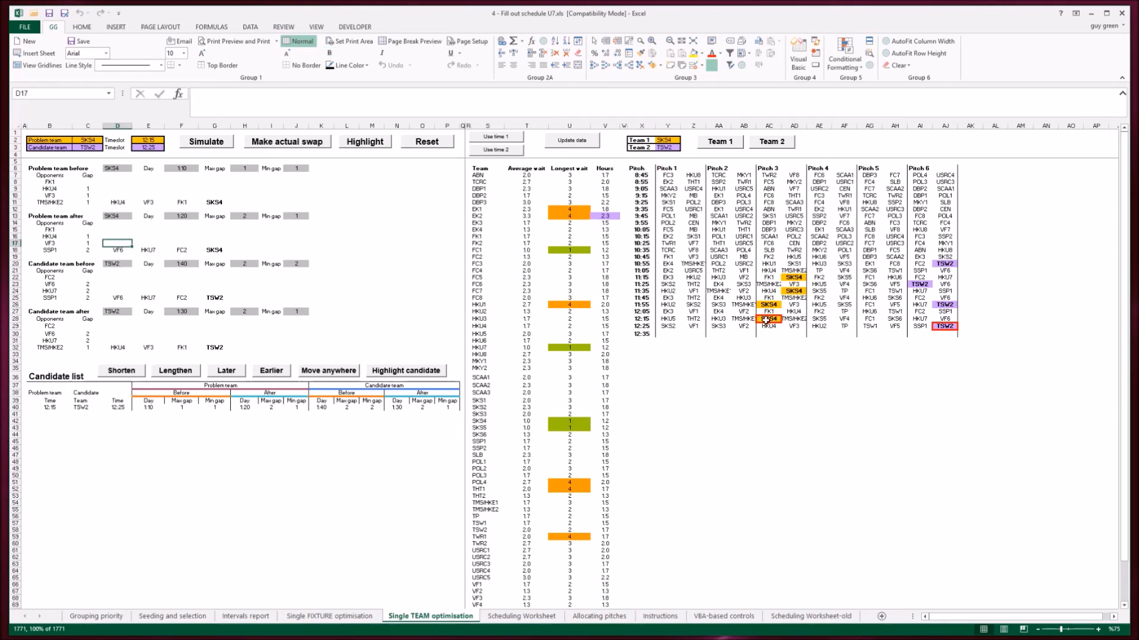
On the Single FIXTURE optimisation sheet, set SKS4 as the team and search for fixture swaps that lengthen its day
{"action": "left_click", "coordinate": [341, 617]}
{"action": "key", "text": "Down"}
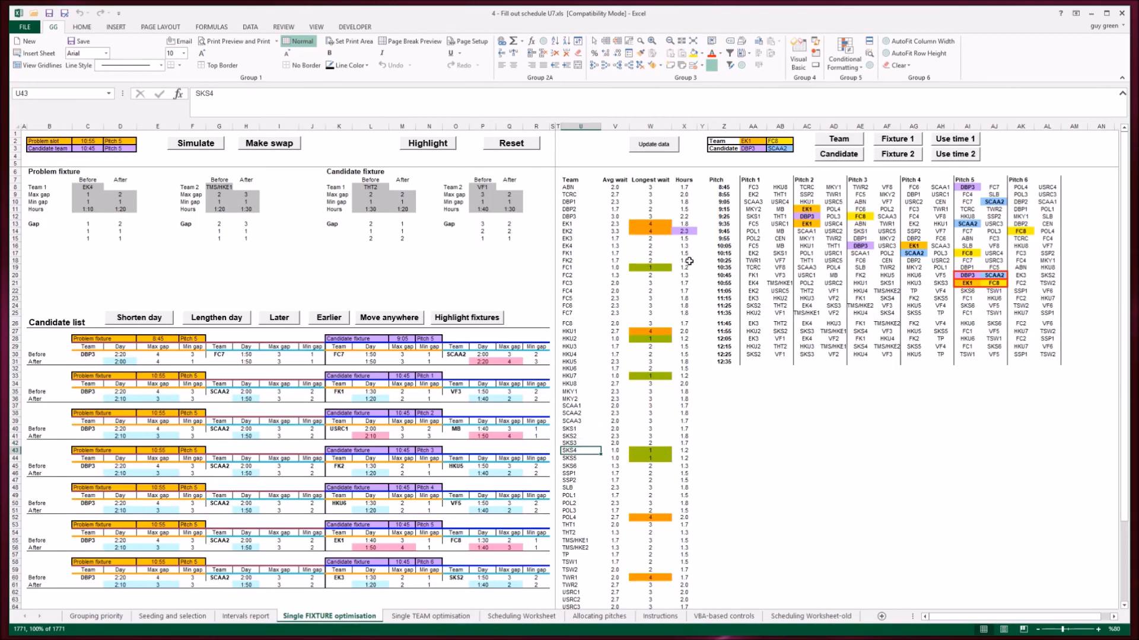
{"action": "left_click", "coordinate": [845, 143]}
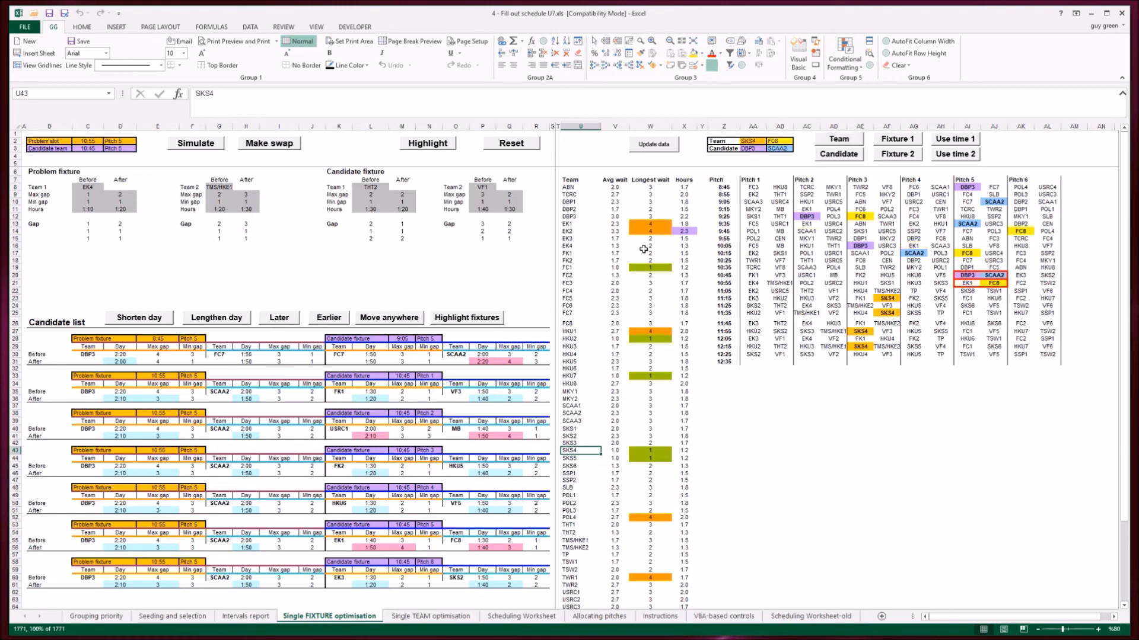
{"action": "left_click", "coordinate": [203, 319]}
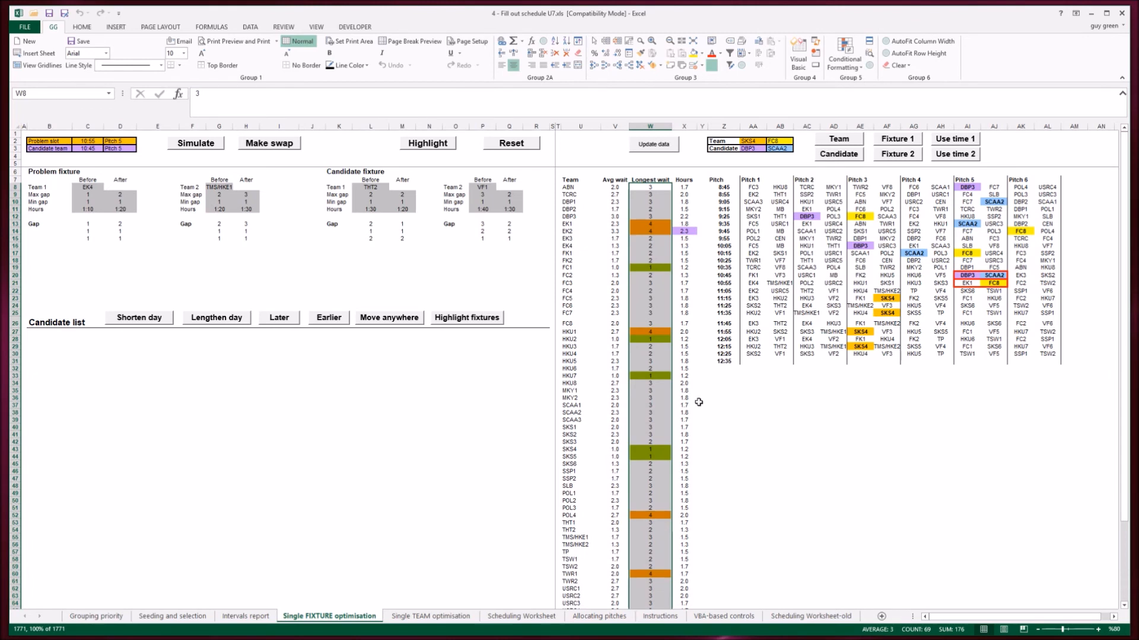
Set SKS5 as the problem team and search for fixture swaps that move its matches later
{"action": "left_click", "coordinate": [574, 451]}
{"action": "left_click", "coordinate": [575, 456]}
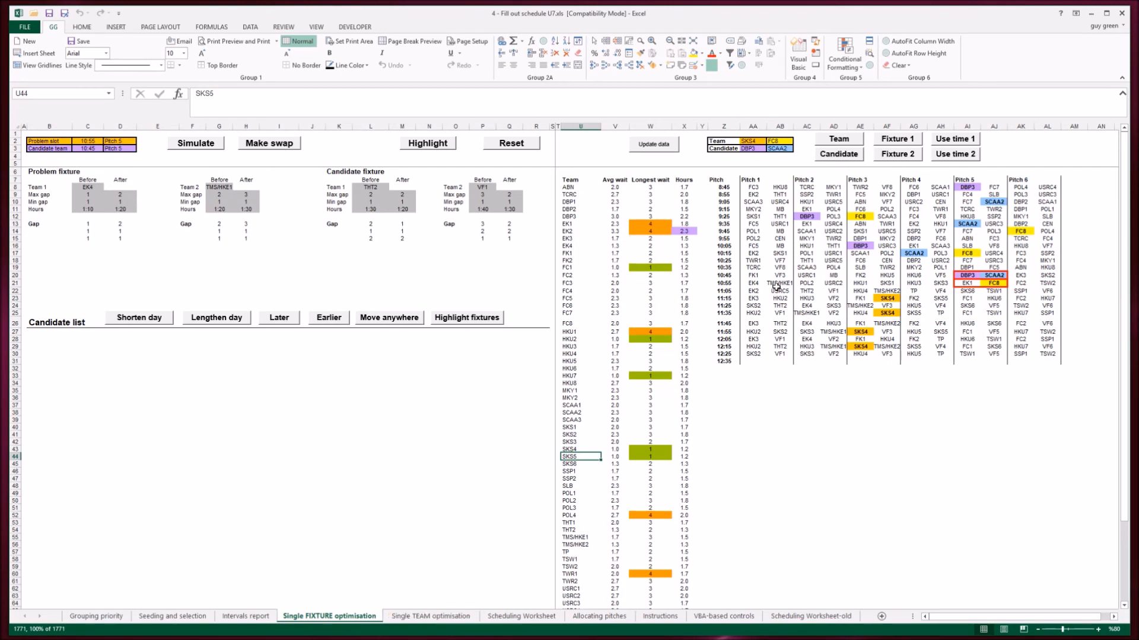
{"action": "left_click", "coordinate": [839, 141]}
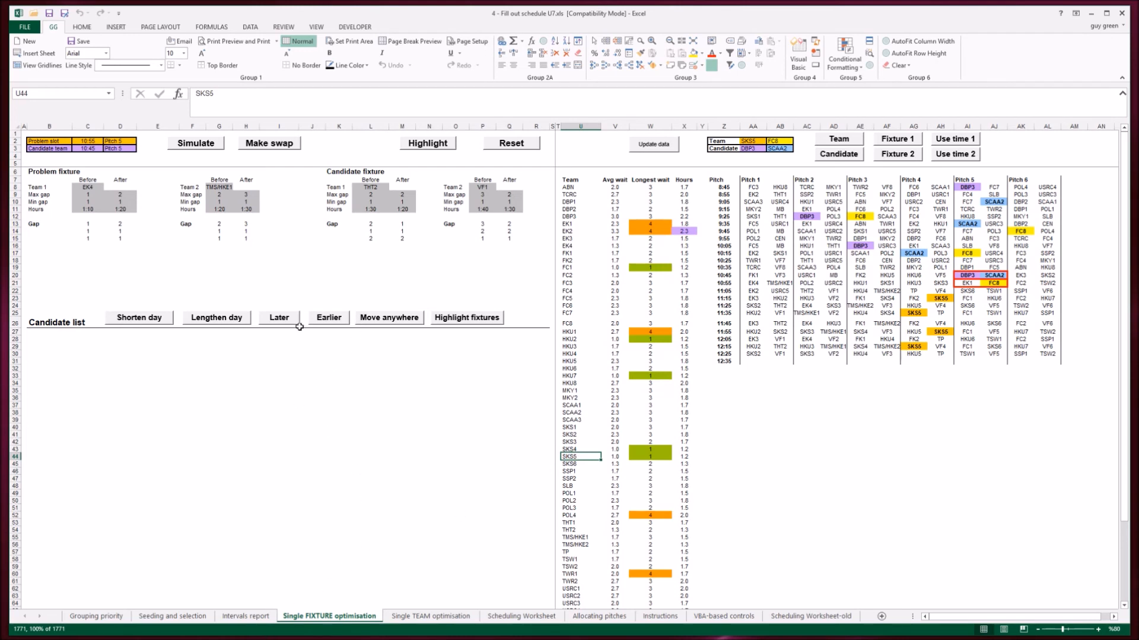
{"action": "left_click", "coordinate": [272, 320]}
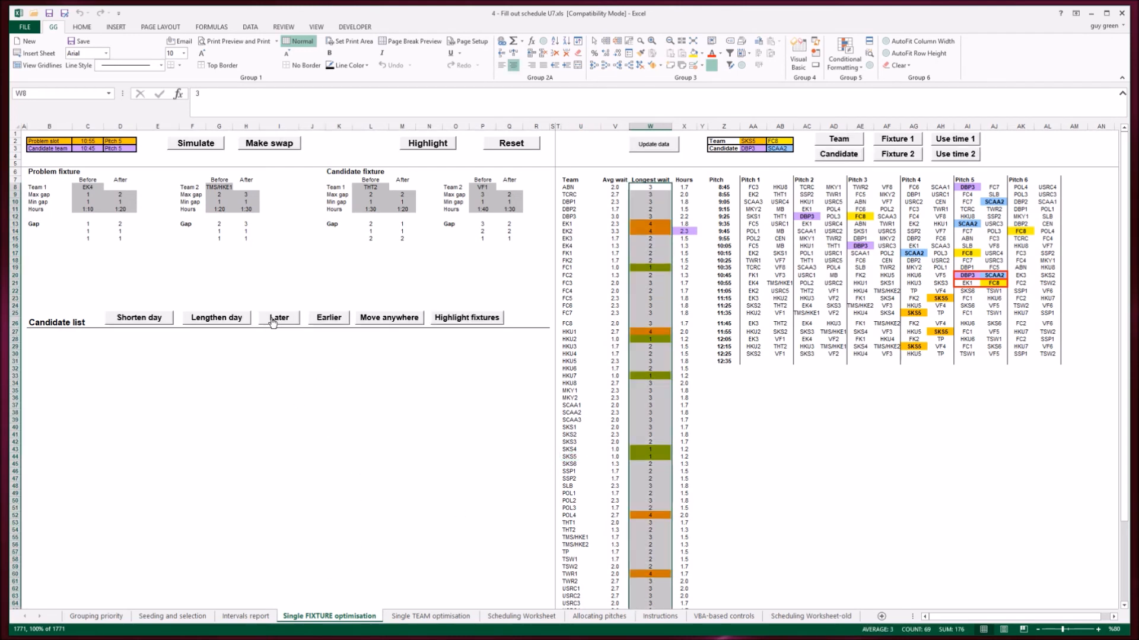
Set HKU7 as the problem team and search for fixture swaps that lengthen its day
{"action": "left_click", "coordinate": [576, 376]}
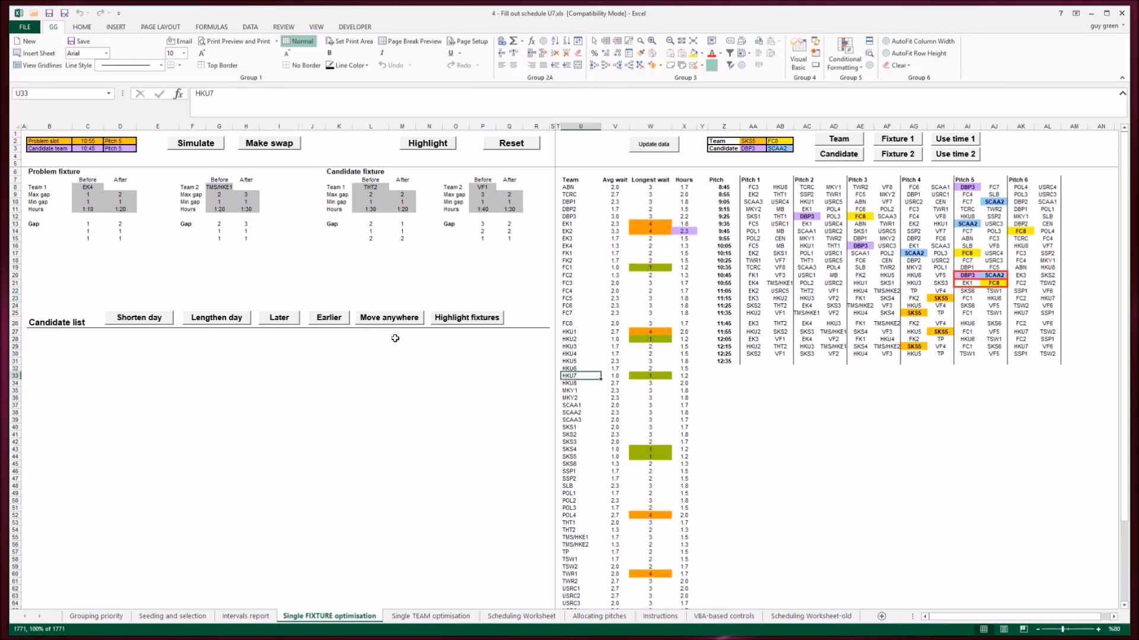
{"action": "left_click", "coordinate": [824, 139]}
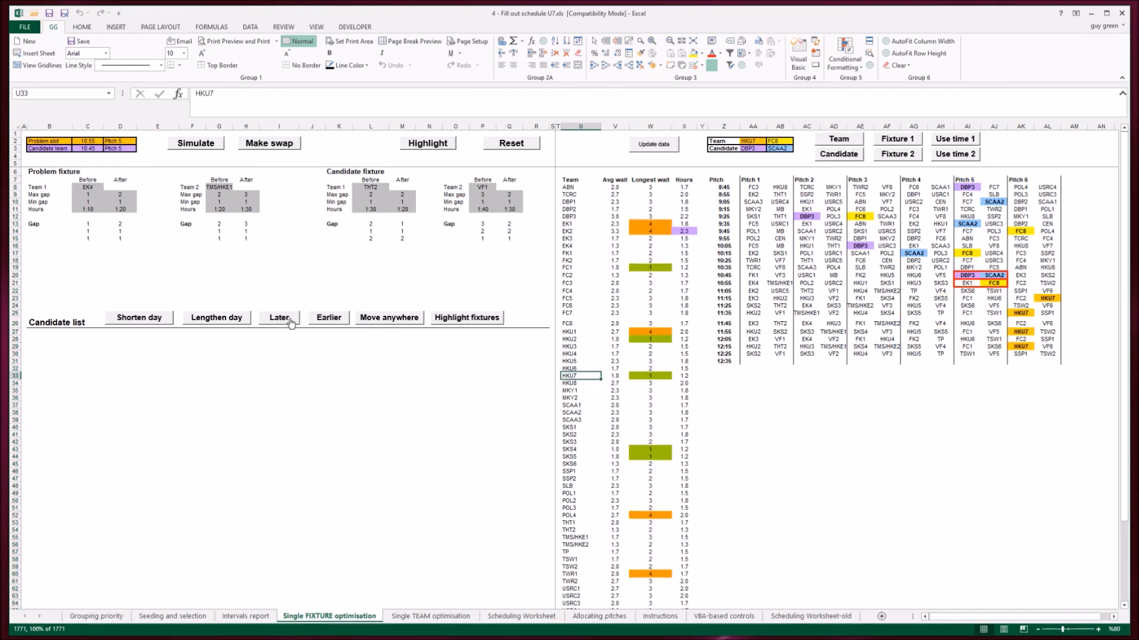
{"action": "left_click", "coordinate": [215, 321]}
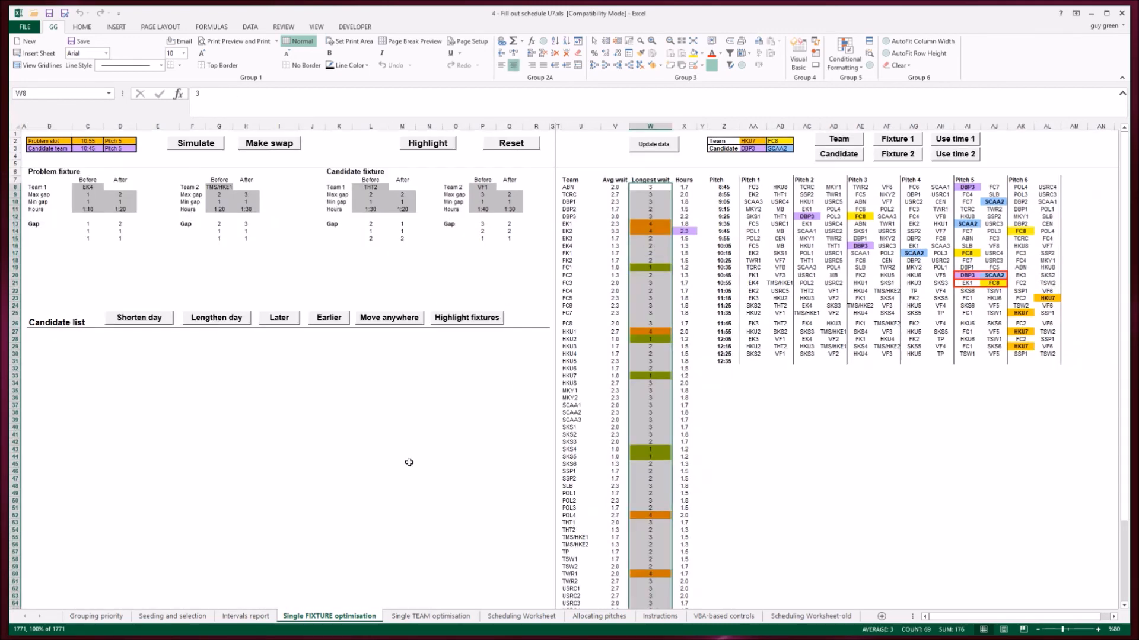
On the Grouping priority sheet, move the 10:55 row of groups H to M up to the 10:45 timeslot
{"action": "left_click", "coordinate": [96, 616]}
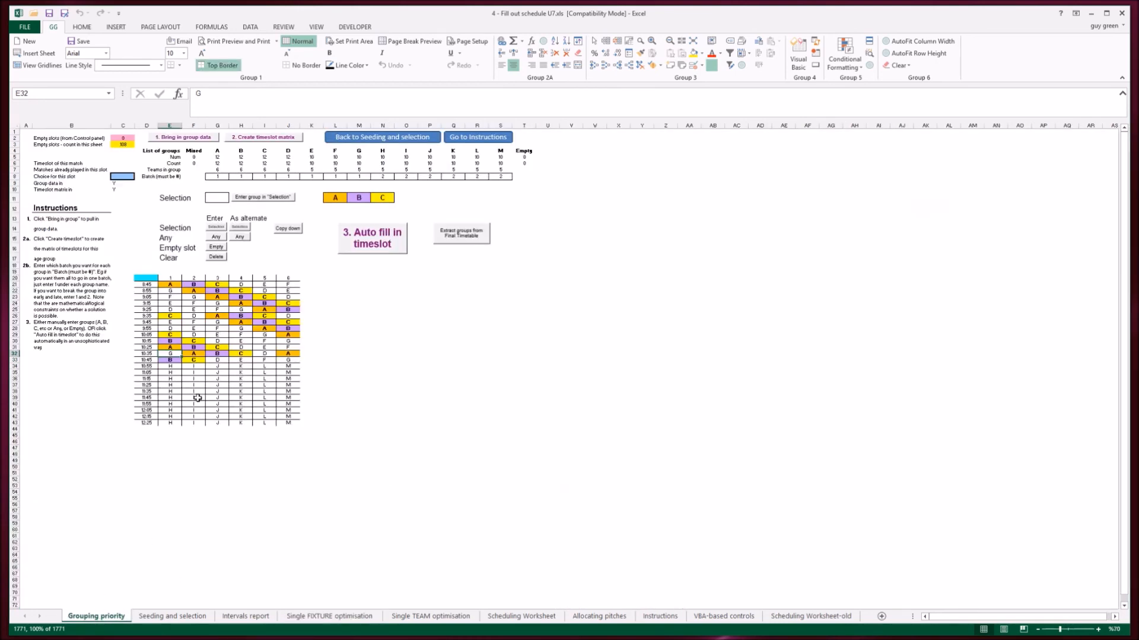
{"action": "left_click", "coordinate": [171, 286]}
{"action": "left_click_drag", "start_coordinate": [168, 367], "coordinate": [171, 423]}
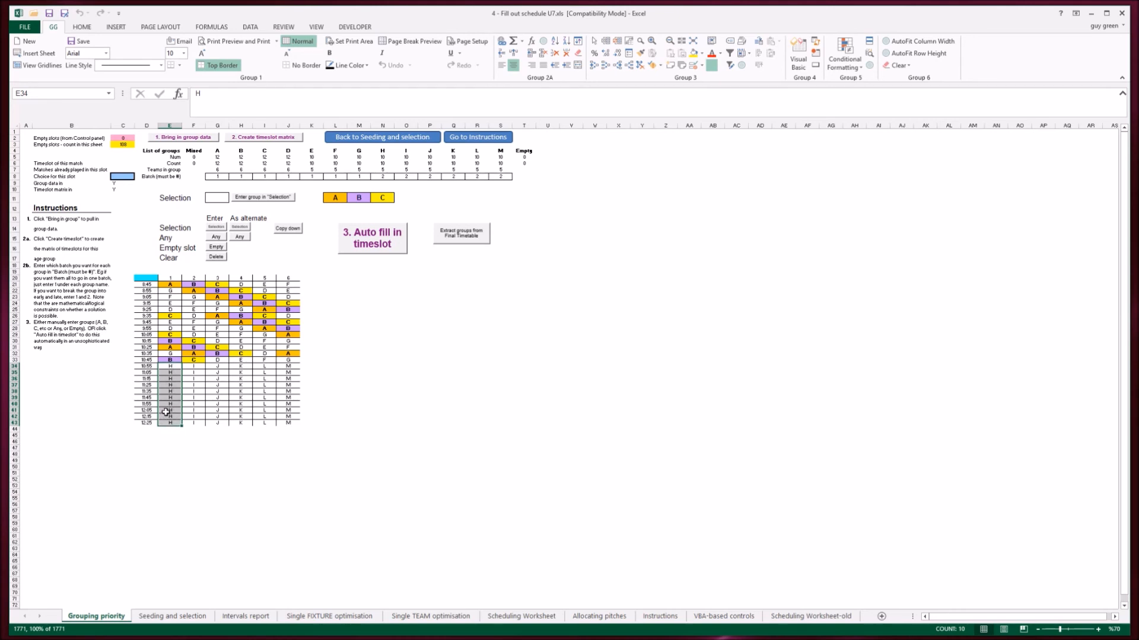
{"action": "left_click", "coordinate": [329, 617]}
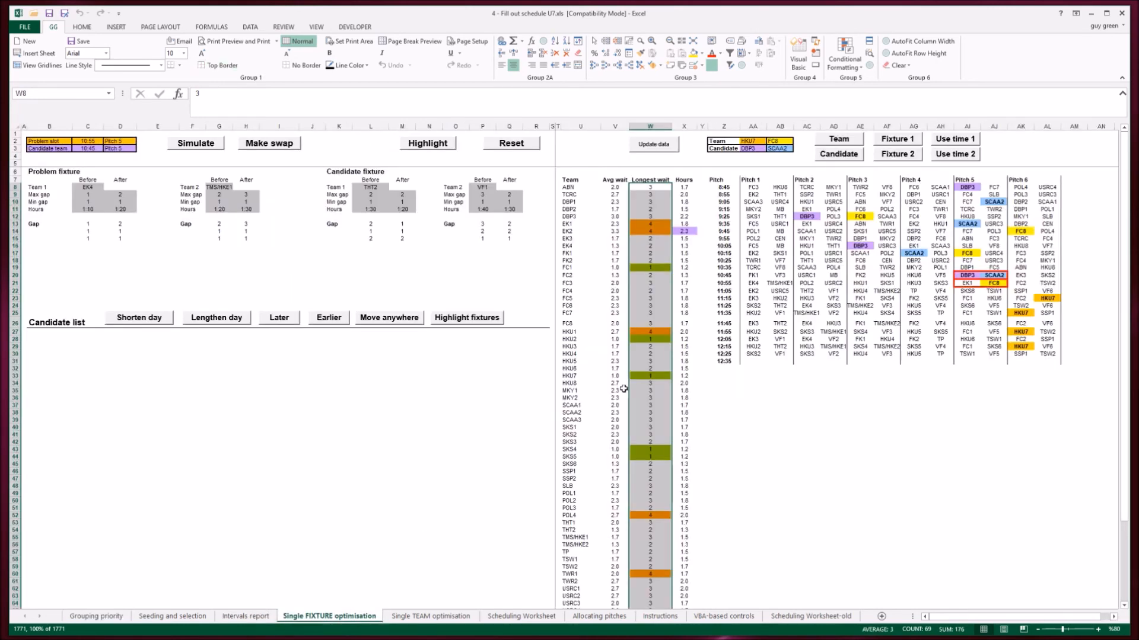
{"action": "left_click", "coordinate": [105, 618]}
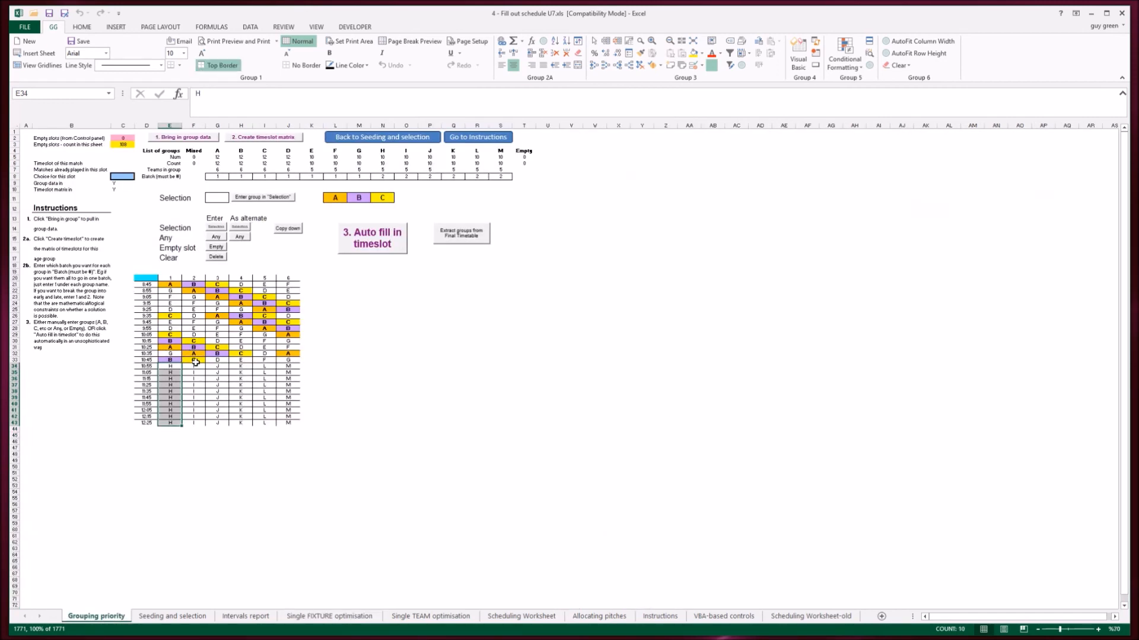
{"action": "key", "text": "Down"}
{"action": "key", "text": "Up"}
{"action": "key", "text": "ctrl+shift+Right"}
{"action": "key", "text": "ctrl+c"}
{"action": "key", "text": "Up"}
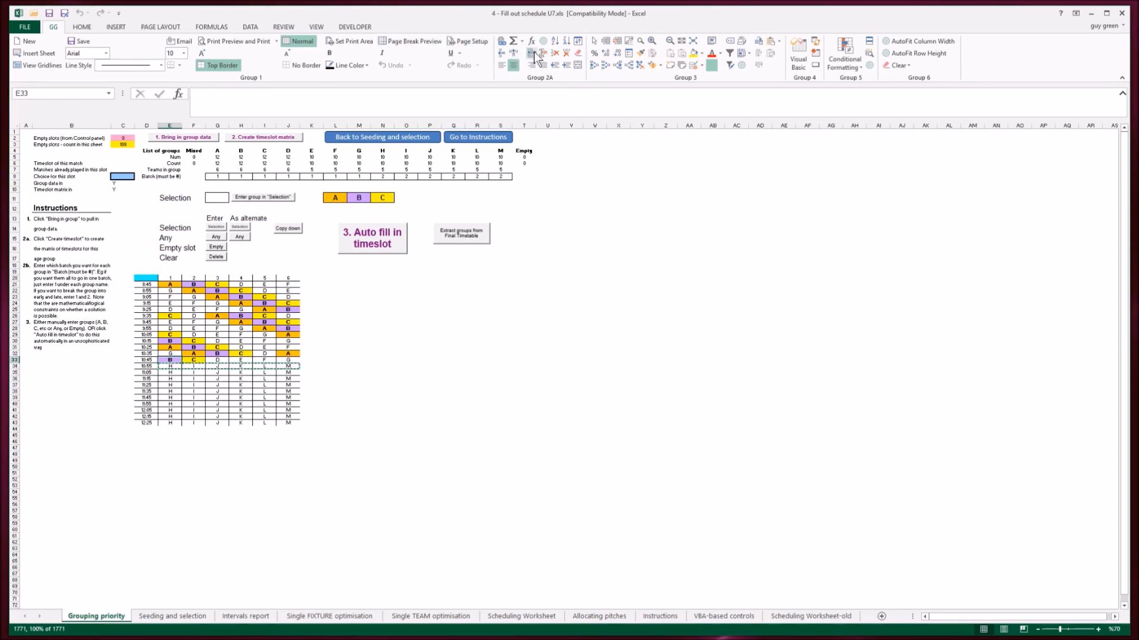
{"action": "left_click", "coordinate": [532, 54]}
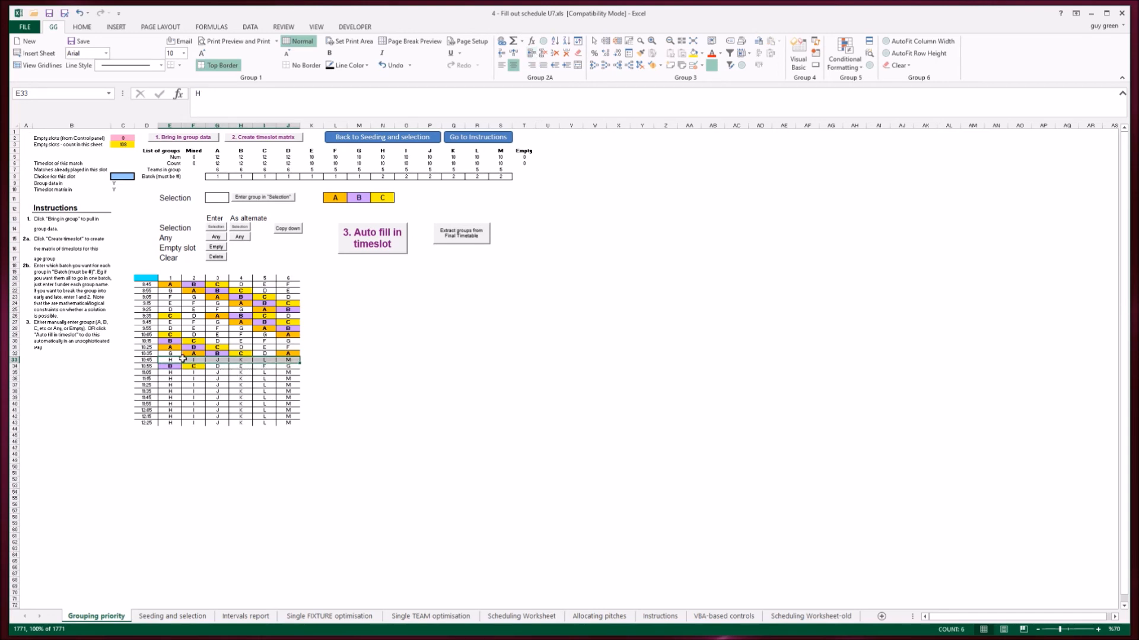
Move the 11:05 row of groups H to M up to the 10:35 timeslot in the grouping matrix
{"action": "key", "text": "Down"}
{"action": "key", "text": "Up"}
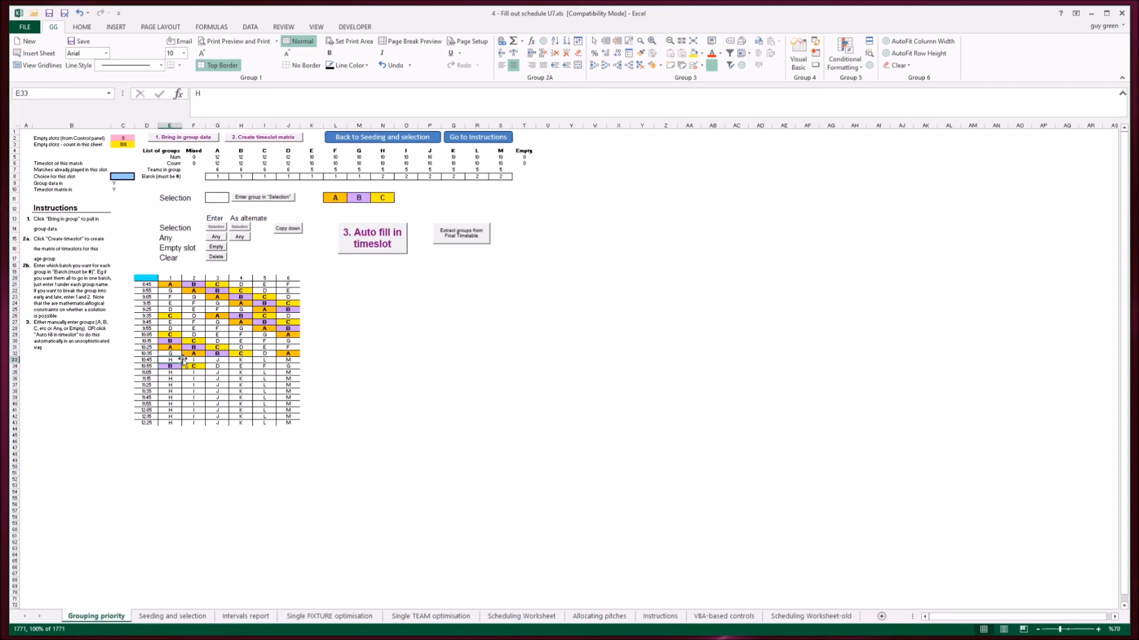
{"action": "key", "text": "Down"}
{"action": "key", "text": "Down"}
{"action": "key", "text": "ctrl+shift+Right"}
{"action": "key", "text": "ctrl+c"}
{"action": "key", "text": "Up"}
{"action": "key", "text": "Up"}
{"action": "key", "text": "Up"}
{"action": "left_click", "coordinate": [534, 53]}
{"action": "key", "text": "Down"}
{"action": "key", "text": "Down"}
{"action": "key", "text": "Down"}
{"action": "key", "text": "Down"}
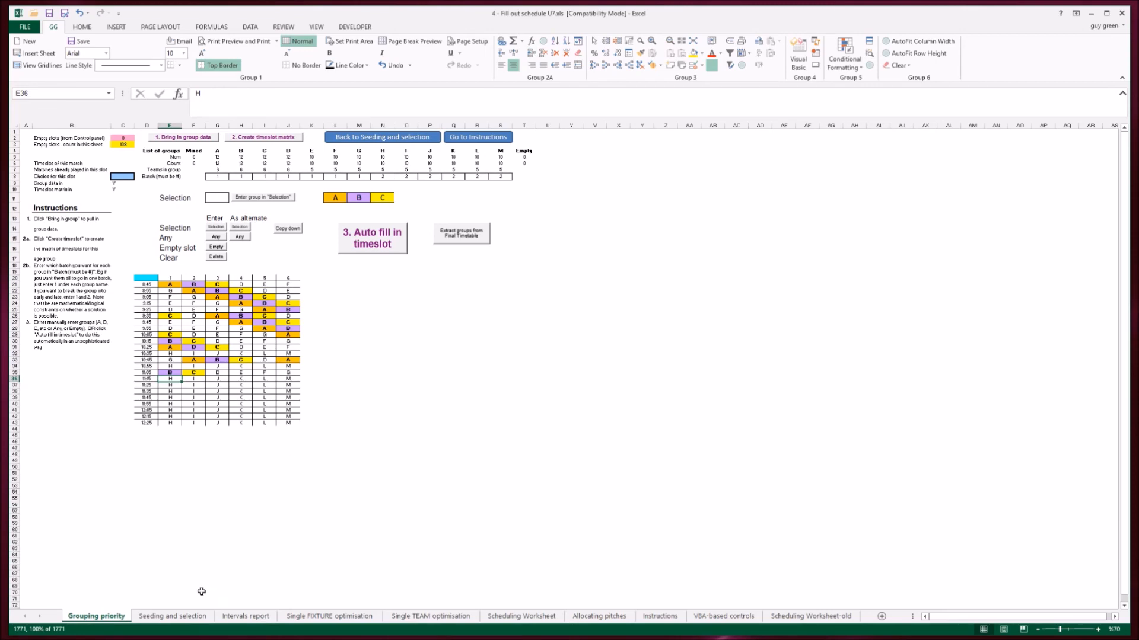
Allocate the fixtures to the schedule with the revised grouping, and copy the existing interval summary as the comparison baseline
{"action": "left_click", "coordinate": [174, 617]}
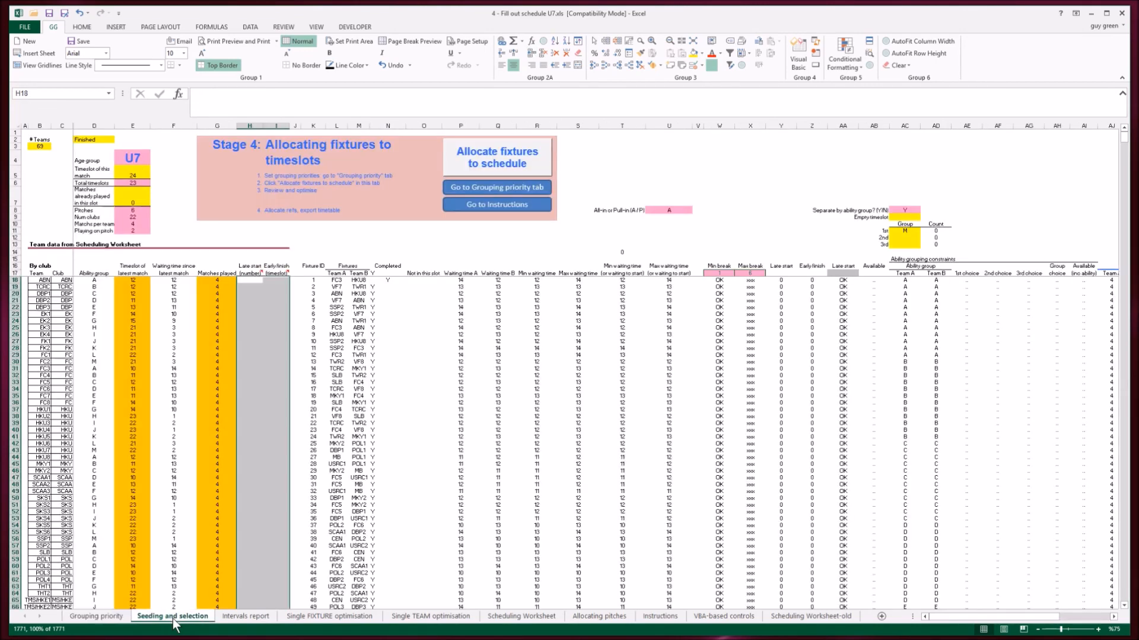
{"action": "left_click", "coordinate": [494, 156]}
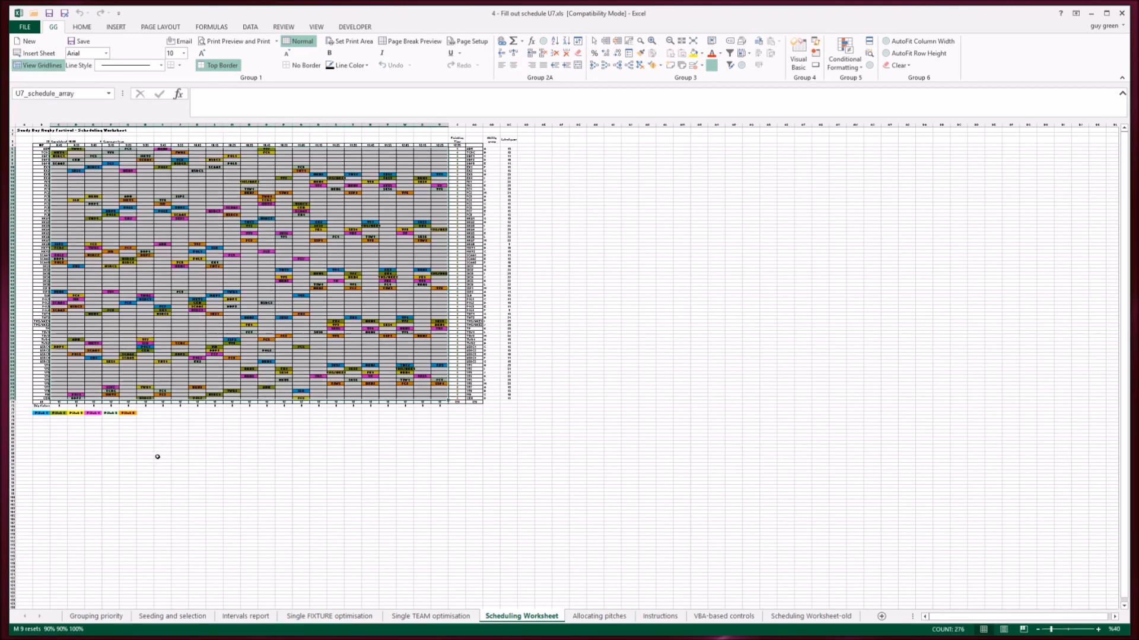
{"action": "left_click", "coordinate": [243, 618]}
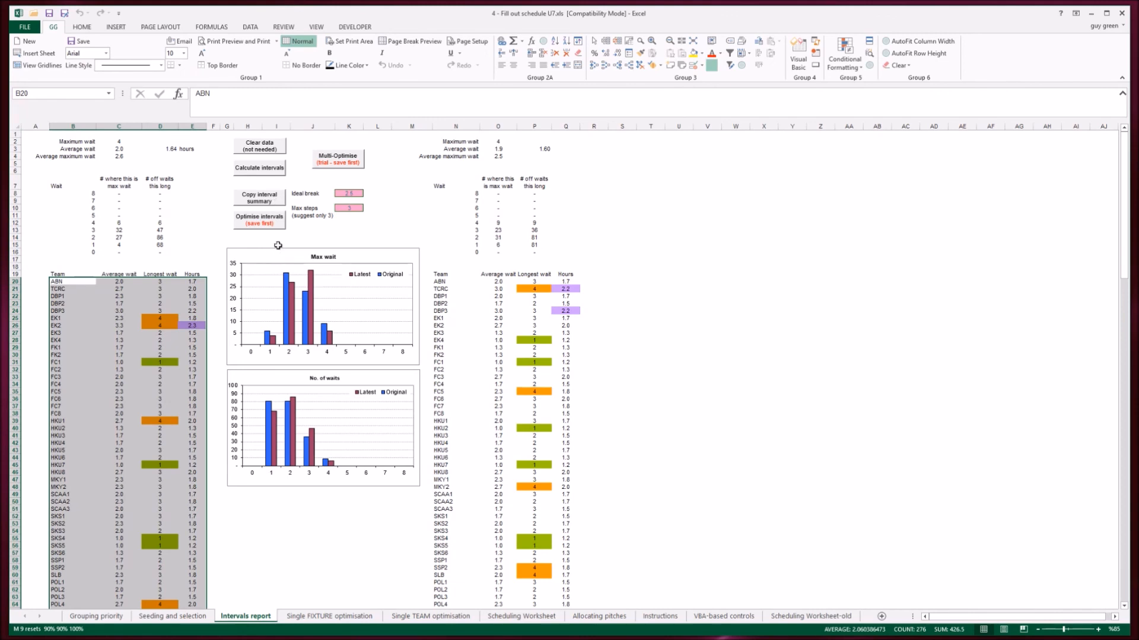
{"action": "left_click", "coordinate": [259, 200]}
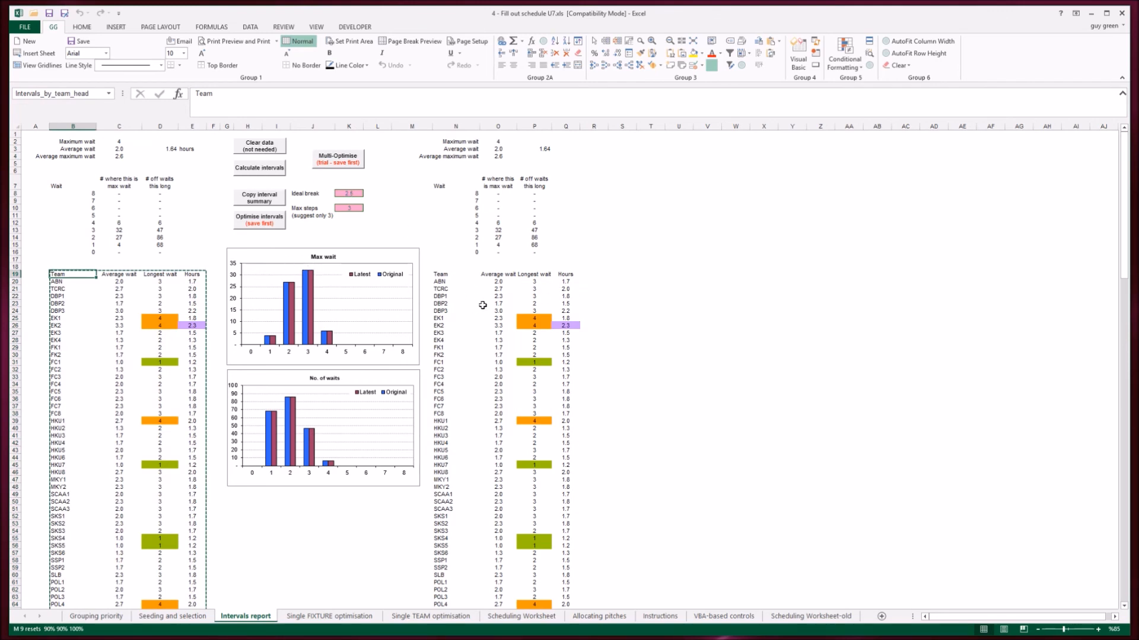
Calculate the intervals for the newly allocated schedule and run Multi-Optimise on it
{"action": "left_click", "coordinate": [262, 166]}
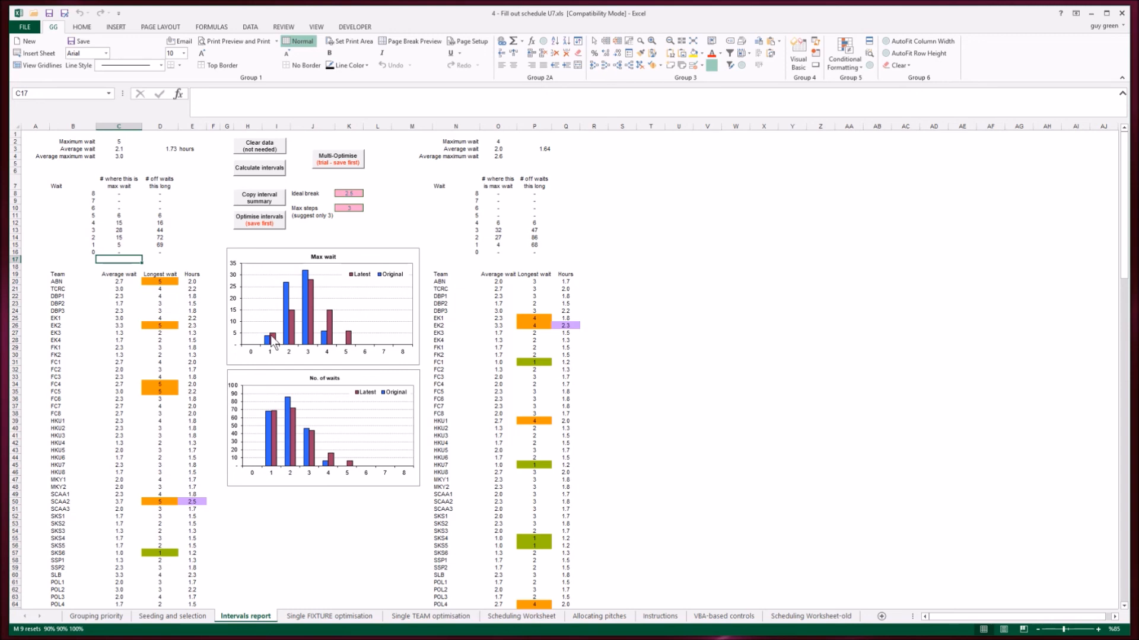
{"action": "mouse_move", "coordinate": [269, 342]}
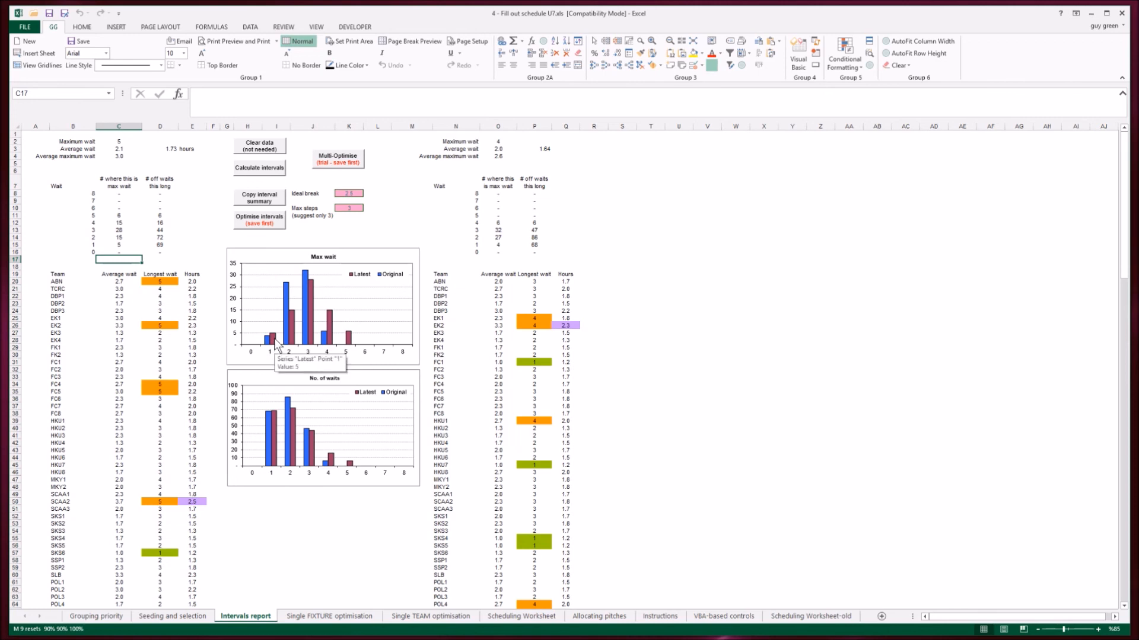
{"action": "left_click", "coordinate": [338, 164]}
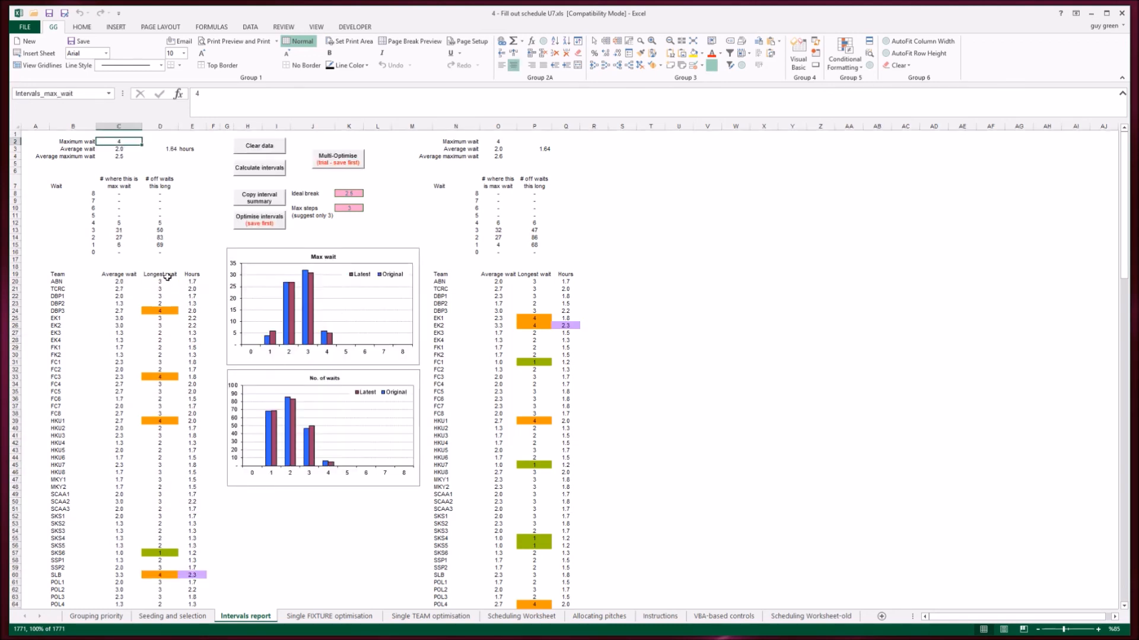
Examine the optimised wait distribution and the average and longest waits down the team list
{"action": "left_click", "coordinate": [121, 245]}
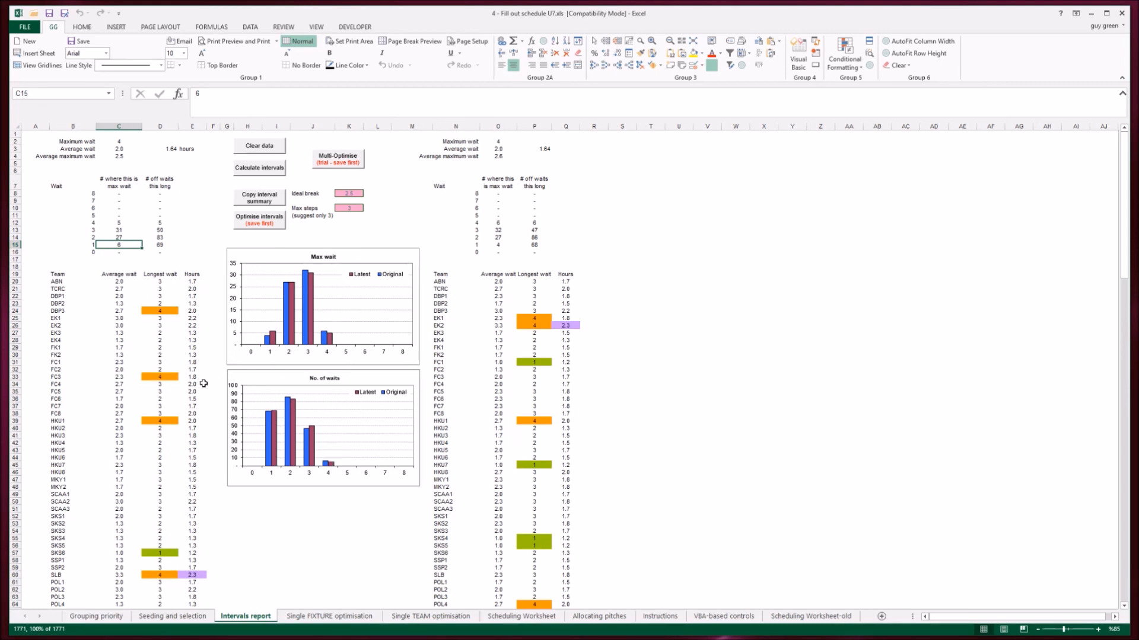
{"action": "left_click", "coordinate": [131, 390]}
{"action": "key", "text": "Down"}
{"action": "key", "text": "Down"}
{"action": "key", "text": "Down"}
{"action": "key", "text": "Down"}
{"action": "key", "text": "Down"}
{"action": "key", "text": "Down"}
{"action": "key", "text": "Down"}
{"action": "key", "text": "Down"}
{"action": "key", "text": "Down"}
{"action": "key", "text": "Down"}
{"action": "key", "text": "Down"}
{"action": "key", "text": "Down"}
{"action": "key", "text": "Down"}
{"action": "key", "text": "Down"}
{"action": "key", "text": "Down"}
{"action": "key", "text": "Down"}
{"action": "key", "text": "Down"}
{"action": "key", "text": "Down"}
{"action": "key", "text": "Down"}
{"action": "key", "text": "Down"}
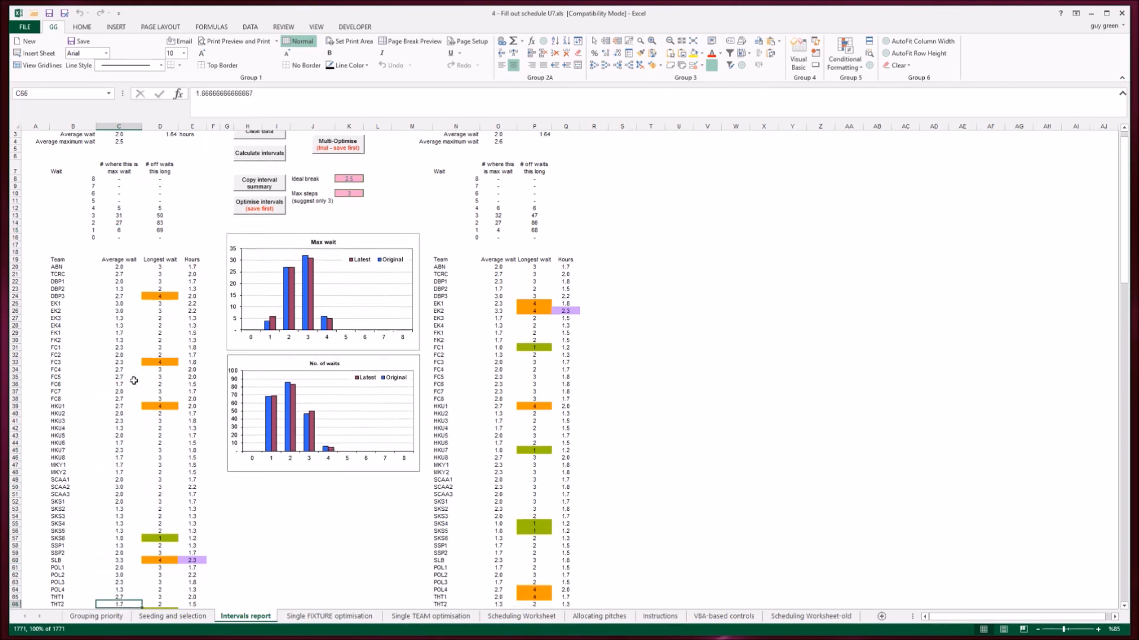
{"action": "key", "text": "Down"}
{"action": "key", "text": "Down"}
{"action": "key", "text": "Down"}
{"action": "key", "text": "Down"}
{"action": "key", "text": "Down"}
{"action": "key", "text": "Down"}
{"action": "key", "text": "Down"}
{"action": "key", "text": "Down"}
{"action": "key", "text": "Down"}
{"action": "key", "text": "Down"}
{"action": "key", "text": "Down"}
{"action": "key", "text": "Down"}
{"action": "key", "text": "Down"}
{"action": "key", "text": "Down"}
{"action": "key", "text": "Down"}
{"action": "key", "text": "Down"}
{"action": "key", "text": "Down"}
{"action": "key", "text": "Down"}
{"action": "key", "text": "Down"}
{"action": "key", "text": "Down"}
{"action": "key", "text": "Page_Up"}
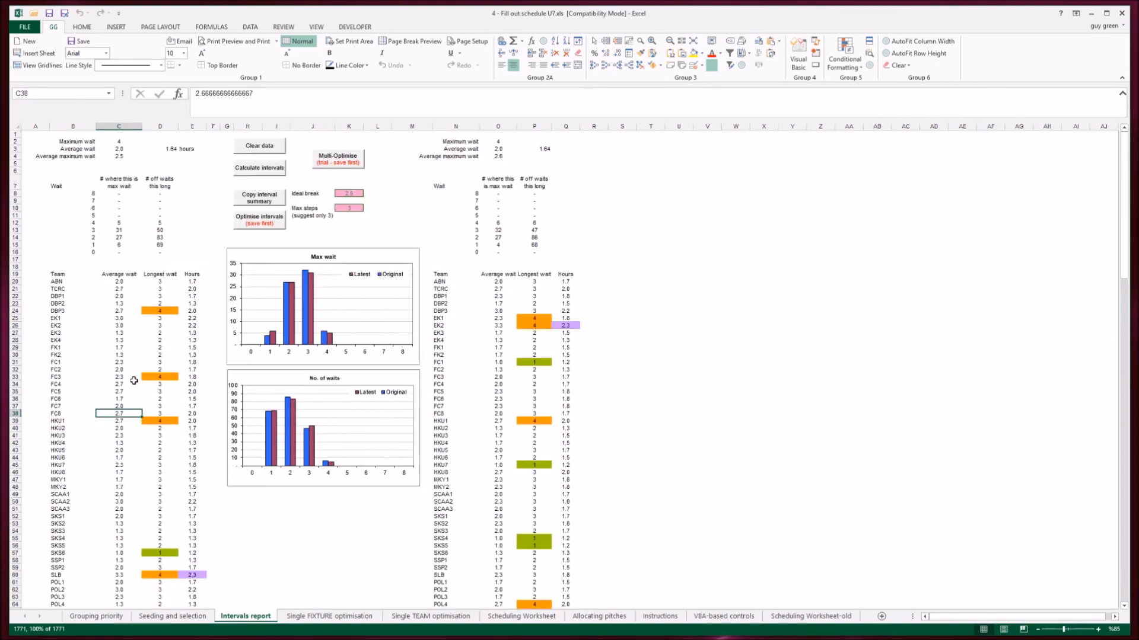
Optimise the intervals, and optimise them again with the ideal break set to 3, checking the teams' longest waits
{"action": "left_click", "coordinate": [259, 218]}
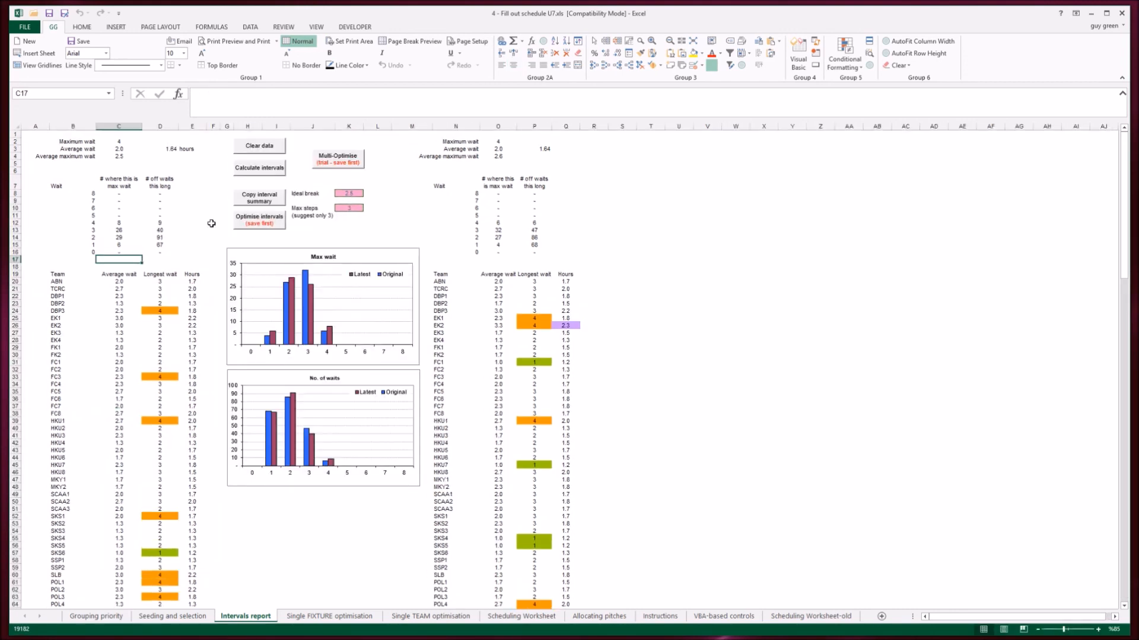
{"action": "left_click", "coordinate": [348, 208]}
{"action": "left_click", "coordinate": [350, 194]}
{"action": "type", "text": "3"}
{"action": "key", "text": "Left"}
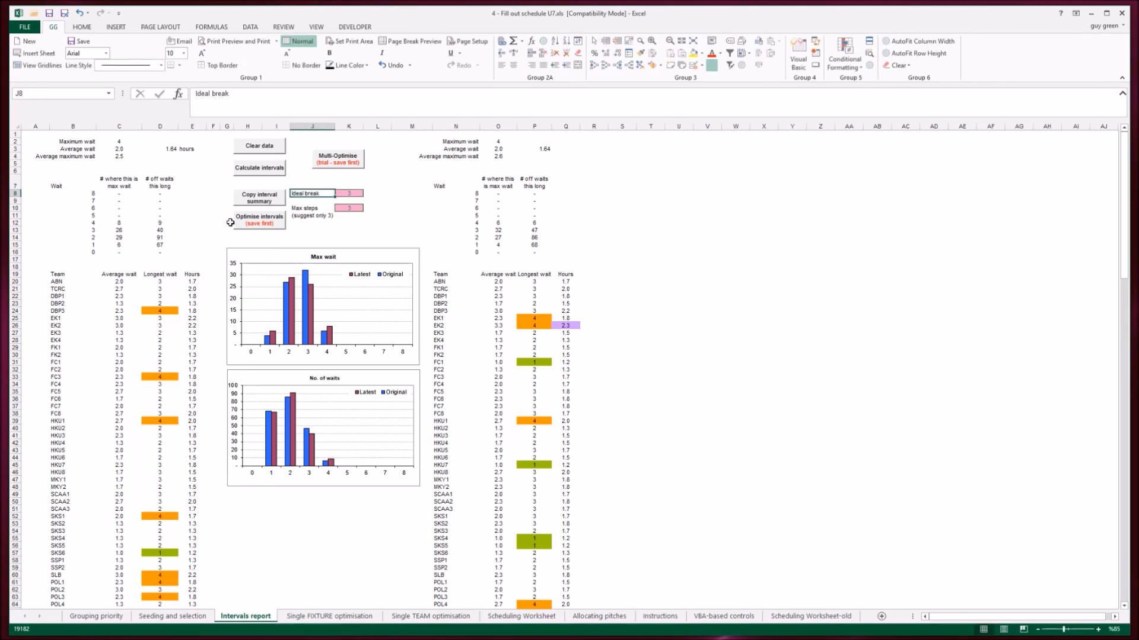
{"action": "left_click", "coordinate": [259, 219]}
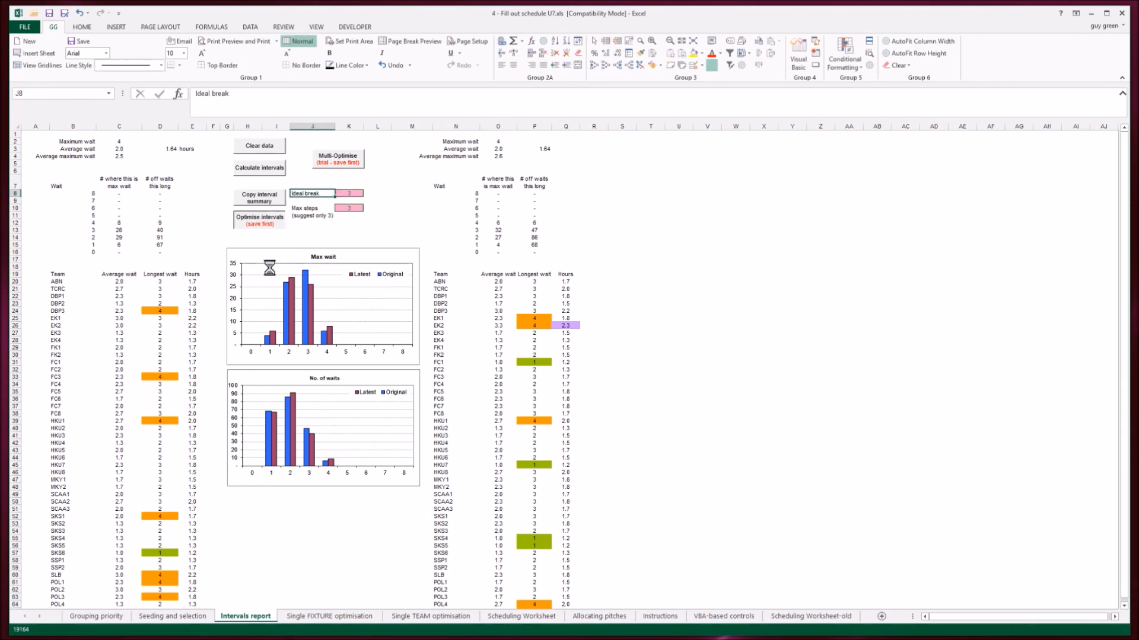
{"action": "left_click", "coordinate": [121, 238]}
{"action": "left_click", "coordinate": [126, 215]}
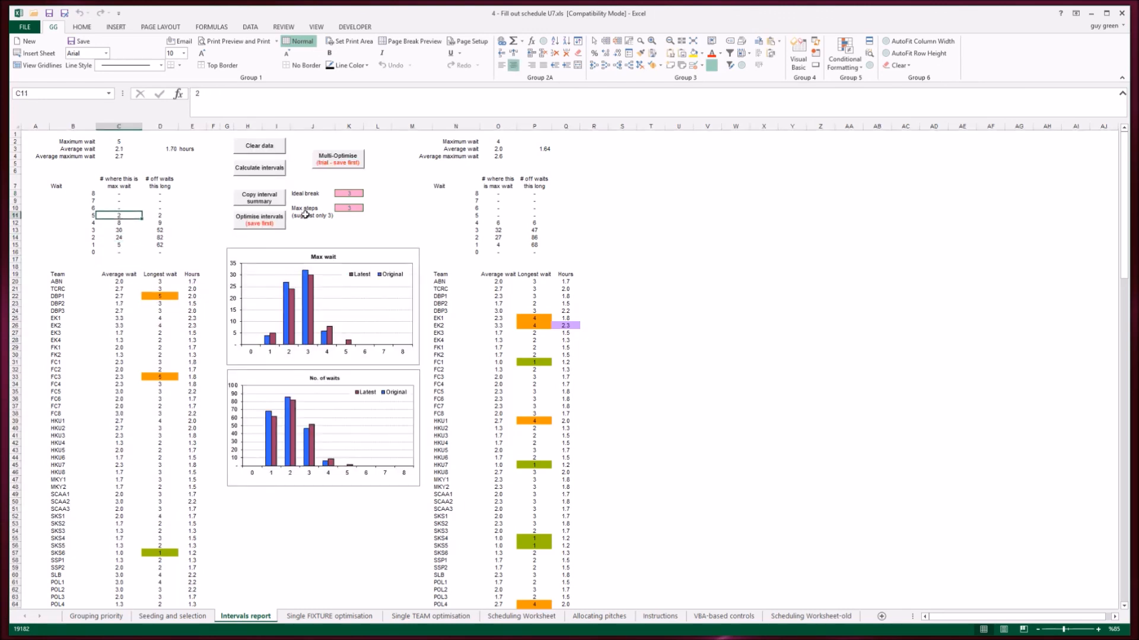
{"action": "left_click", "coordinate": [151, 375]}
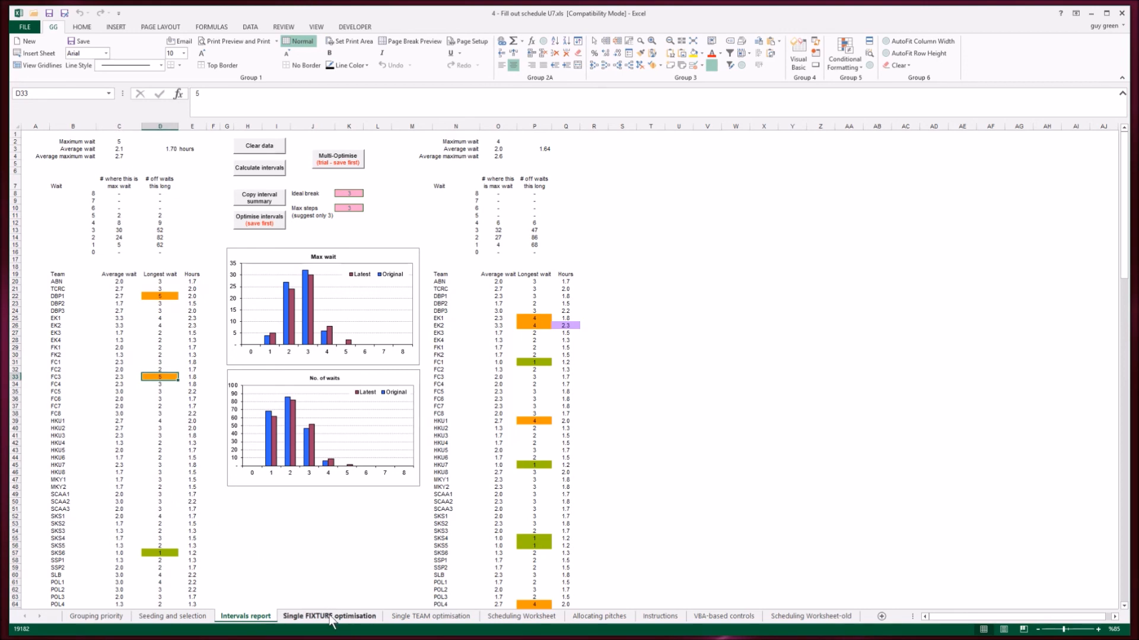
{"action": "left_click", "coordinate": [137, 457]}
{"action": "key", "text": "Page_Down"}
{"action": "key", "text": "Page_Up"}
On the Grouping priority sheet, move the 11:15 row of groups H to M up to the 10:25 timeslot
{"action": "left_click", "coordinate": [96, 617]}
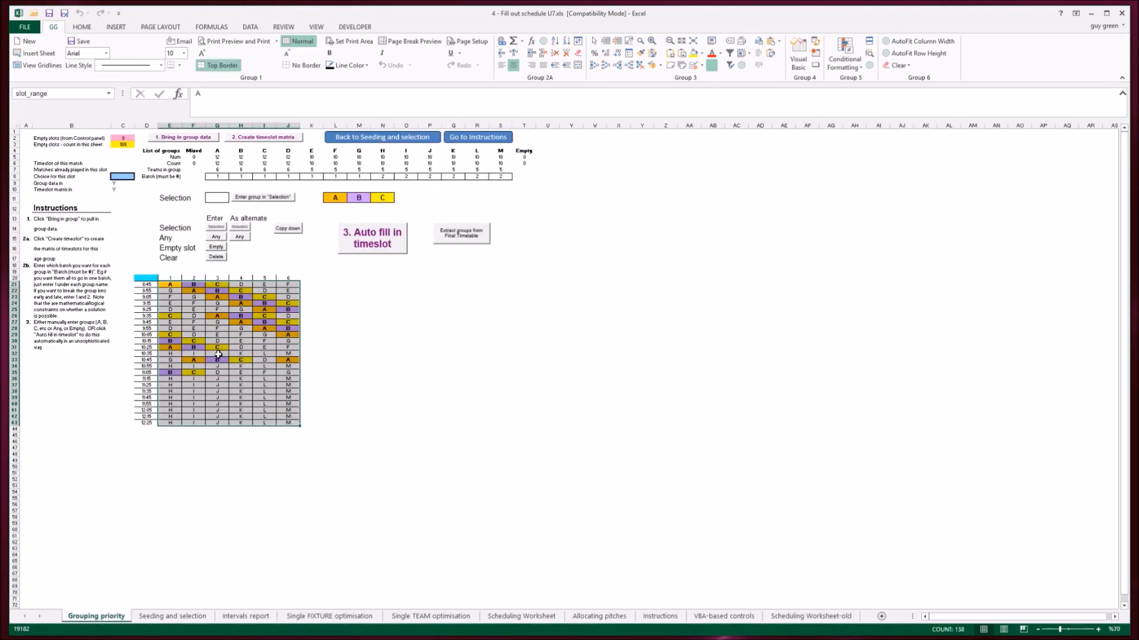
{"action": "left_click", "coordinate": [168, 379]}
{"action": "key", "text": "ctrl+shift+Right"}
{"action": "key", "text": "ctrl+c"}
{"action": "key", "text": "Up"}
{"action": "key", "text": "Up"}
{"action": "key", "text": "Up"}
{"action": "key", "text": "Up"}
{"action": "key", "text": "Up"}
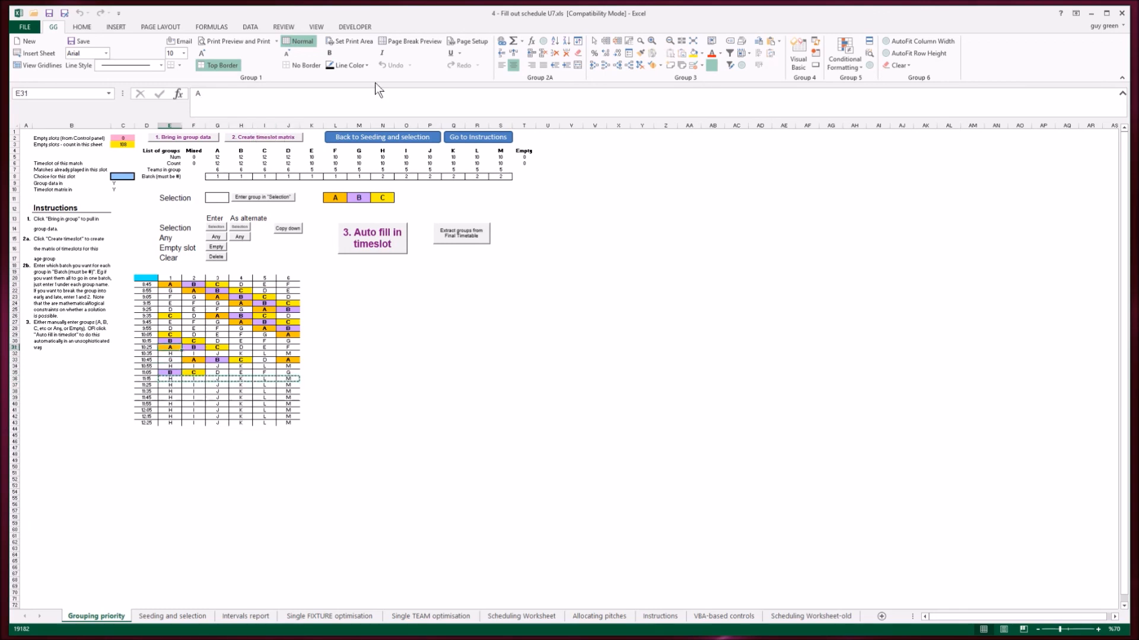
{"action": "left_click", "coordinate": [531, 54]}
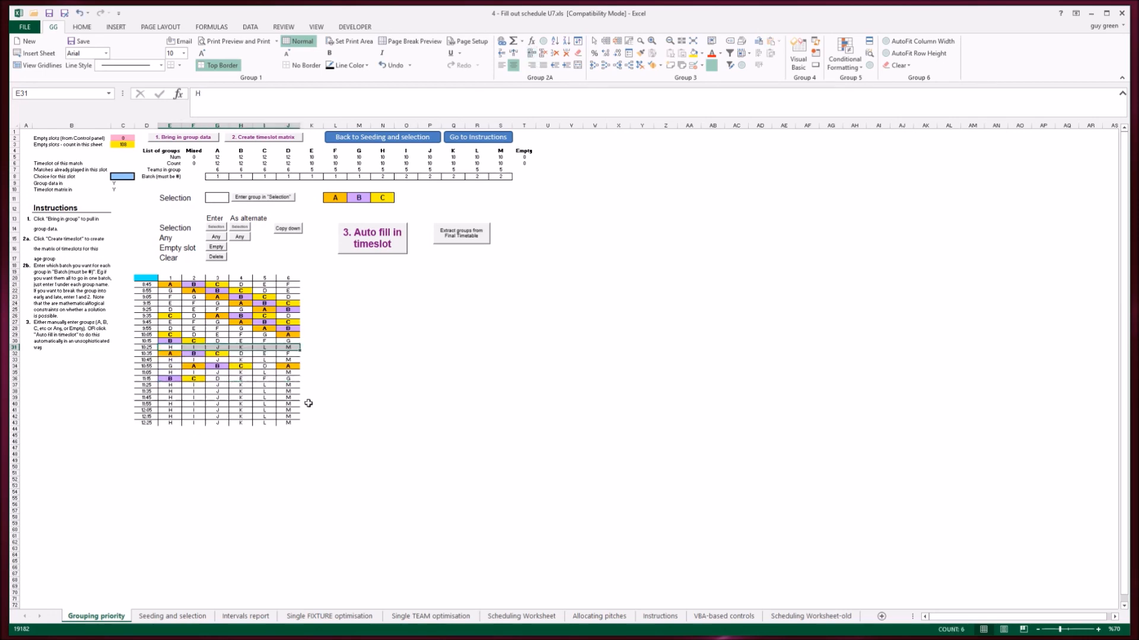
{"action": "left_click", "coordinate": [358, 372]}
Allocate the fixtures to the schedule again from the Seeding and selection sheet, and open the Intervals report
{"action": "key", "text": "ctrl+Page_Down"}
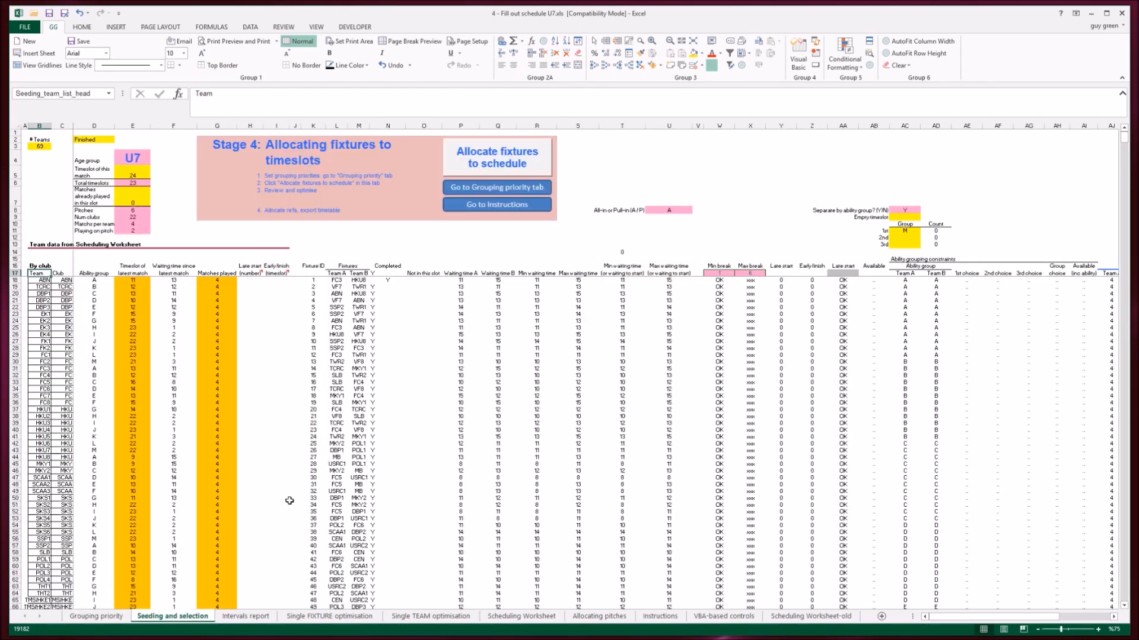
{"action": "left_click", "coordinate": [493, 163]}
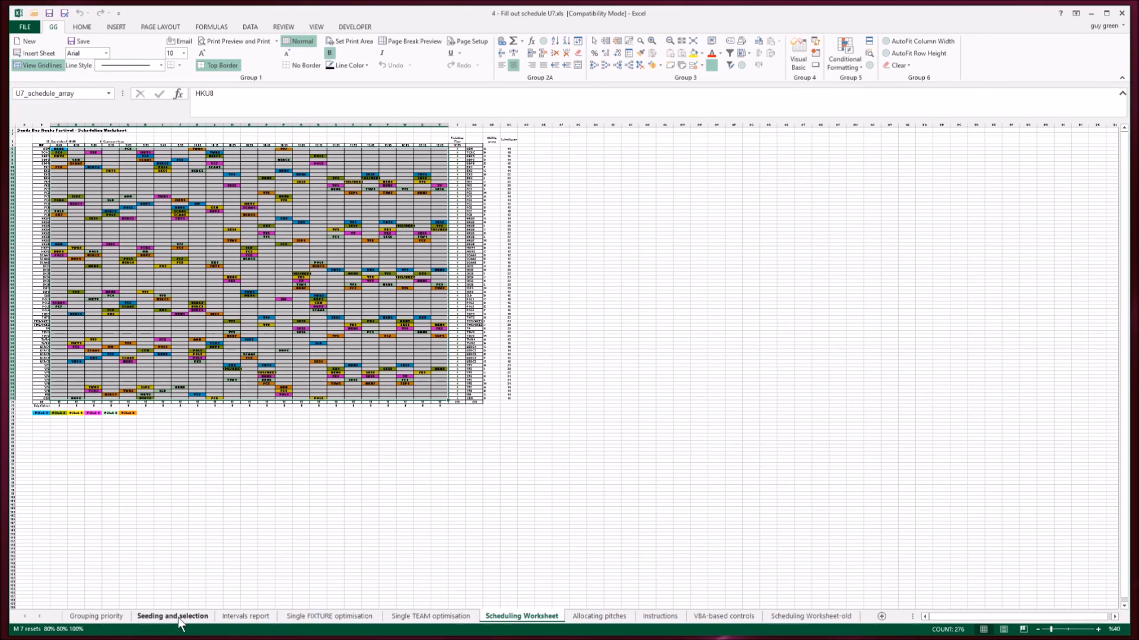
{"action": "left_click", "coordinate": [256, 617]}
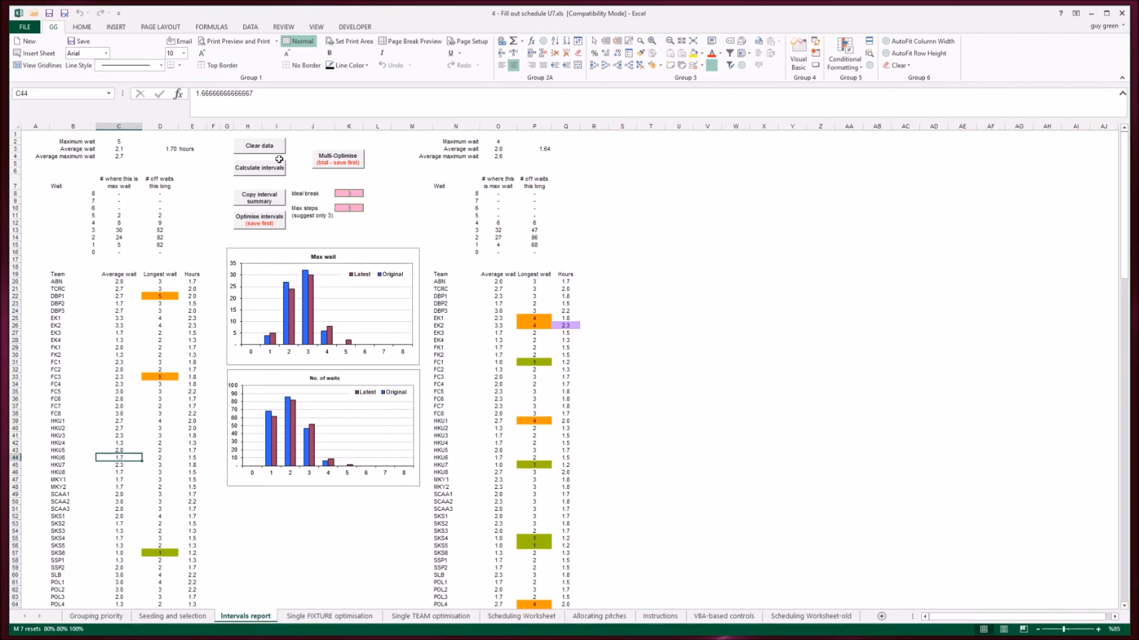
Calculate the intervals for the new allocation and check the wait distribution and the FC1 team's longest wait
{"action": "left_click", "coordinate": [259, 169]}
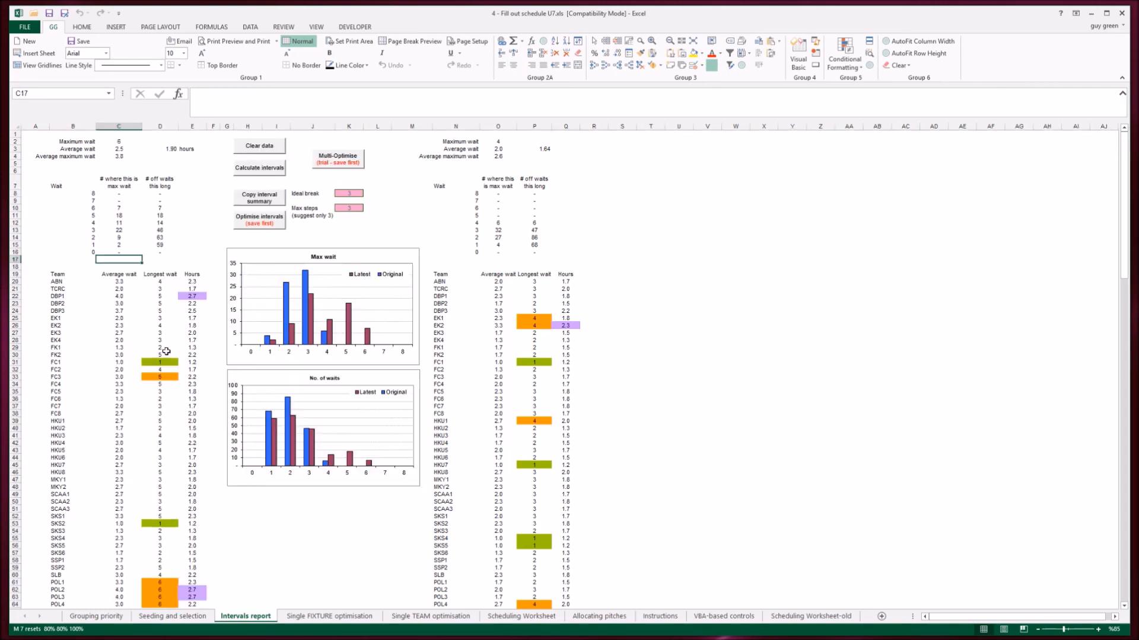
{"action": "key", "text": "Up"}
{"action": "key", "text": "Up"}
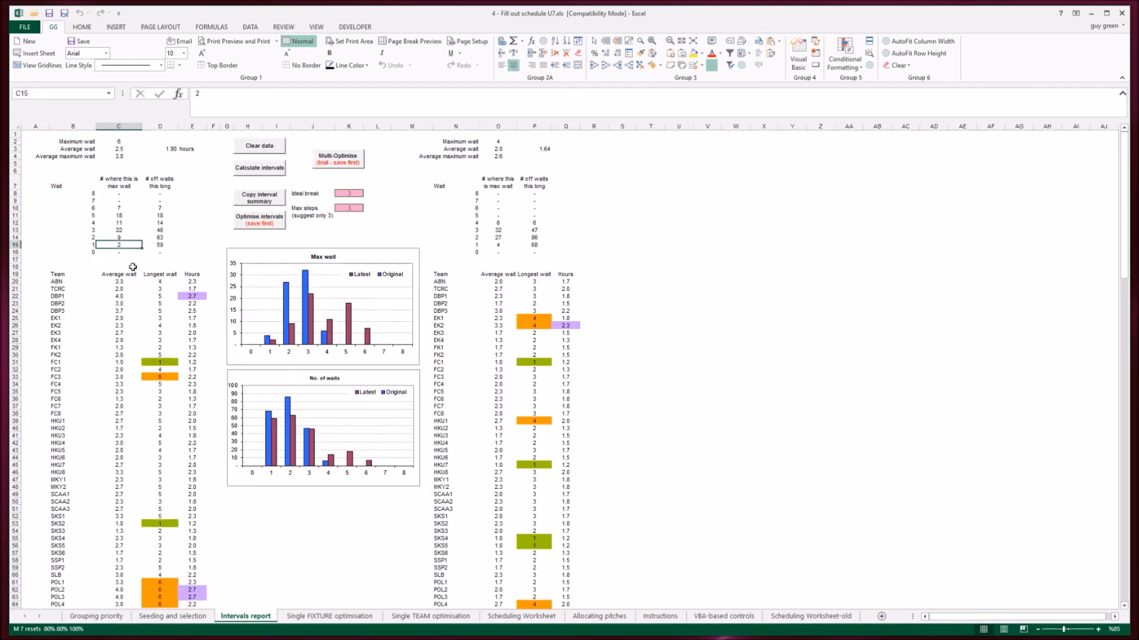
{"action": "left_click", "coordinate": [111, 245]}
{"action": "left_click", "coordinate": [152, 363]}
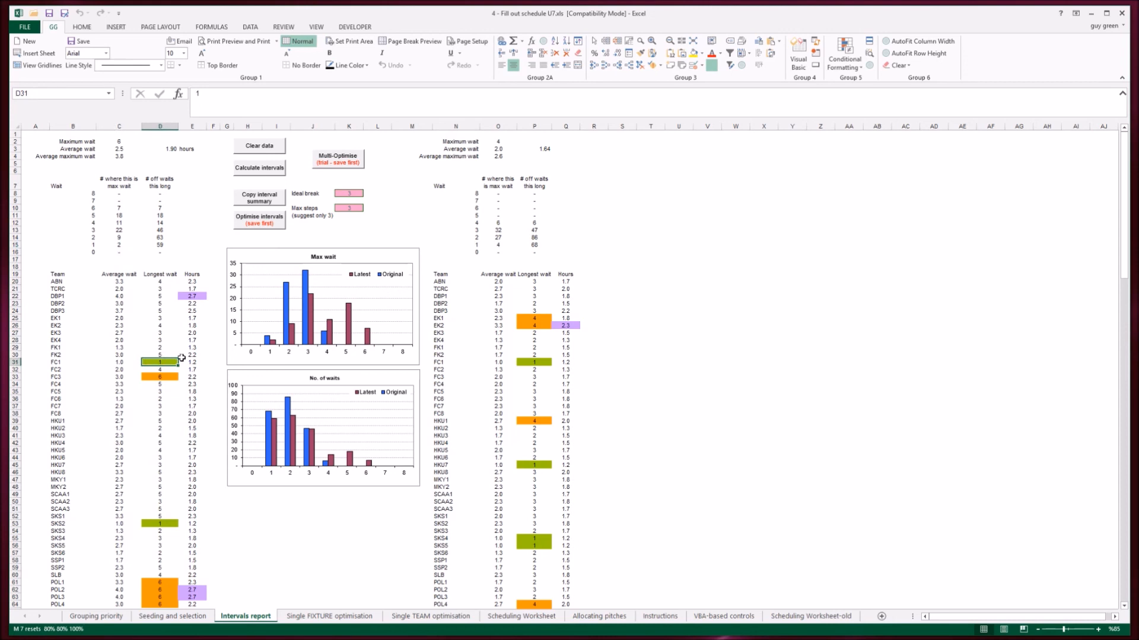
{"action": "left_click", "coordinate": [117, 205]}
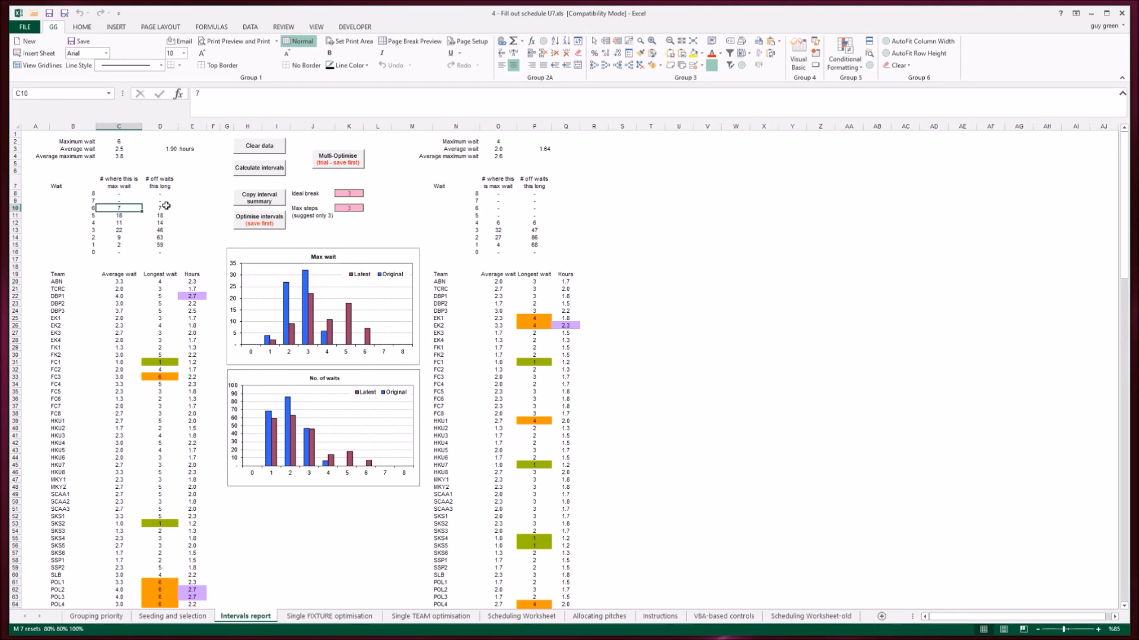
Set the maximum break to 5 on the Seeding and selection sheet and allocate the fixtures to the schedule again
{"action": "left_click", "coordinate": [176, 617]}
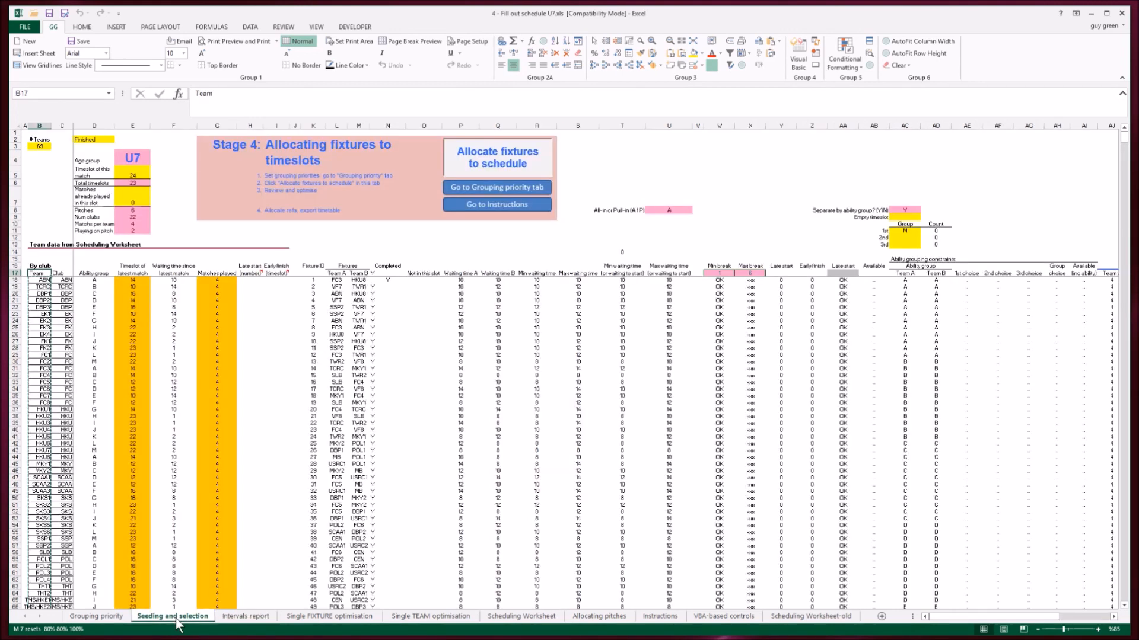
{"action": "left_click", "coordinate": [746, 275]}
{"action": "type", "text": "5"}
{"action": "left_click", "coordinate": [719, 275]}
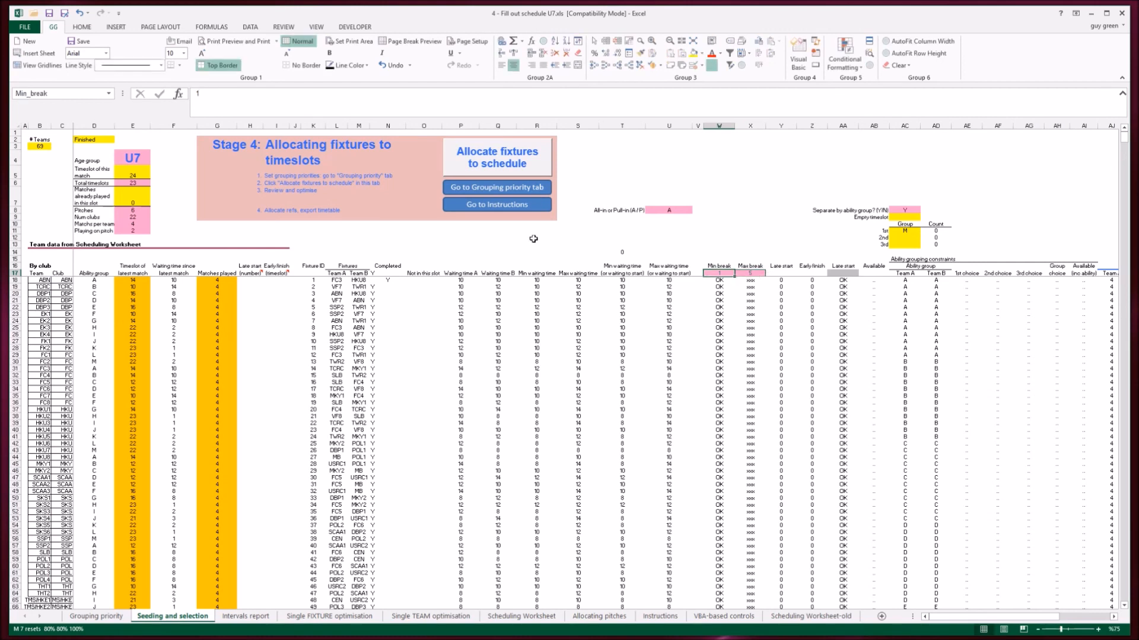
{"action": "left_click", "coordinate": [495, 163]}
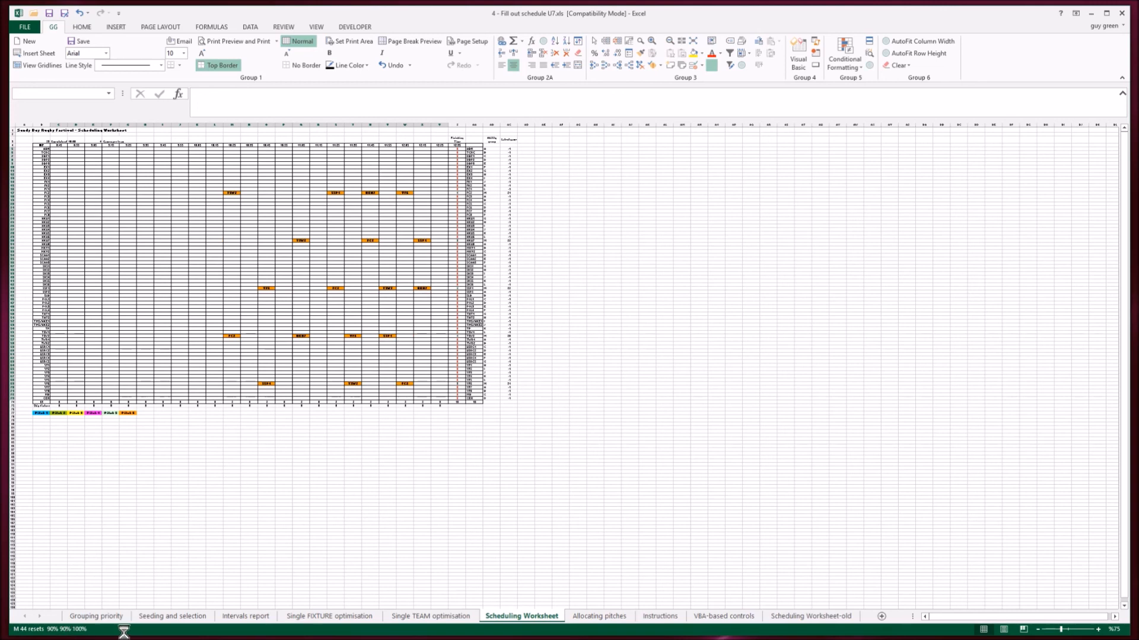
Calculate the intervals of the reallocated schedule, check the distribution and the grouping matrix, and optimise the intervals
{"action": "left_click", "coordinate": [245, 617]}
{"action": "left_click", "coordinate": [261, 169]}
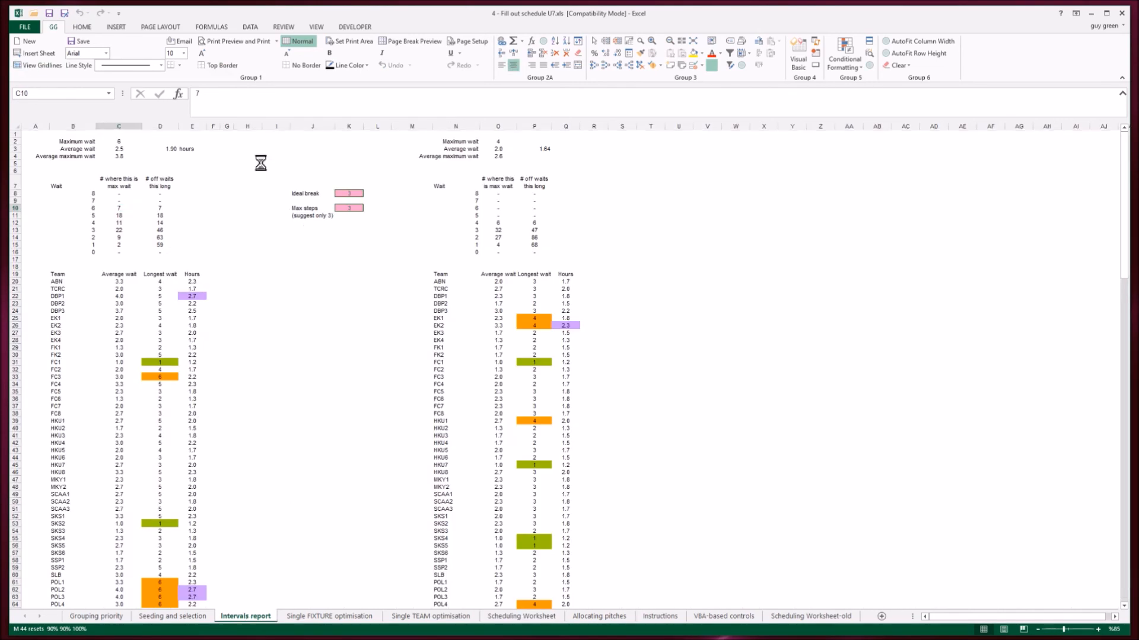
{"action": "left_click", "coordinate": [116, 245]}
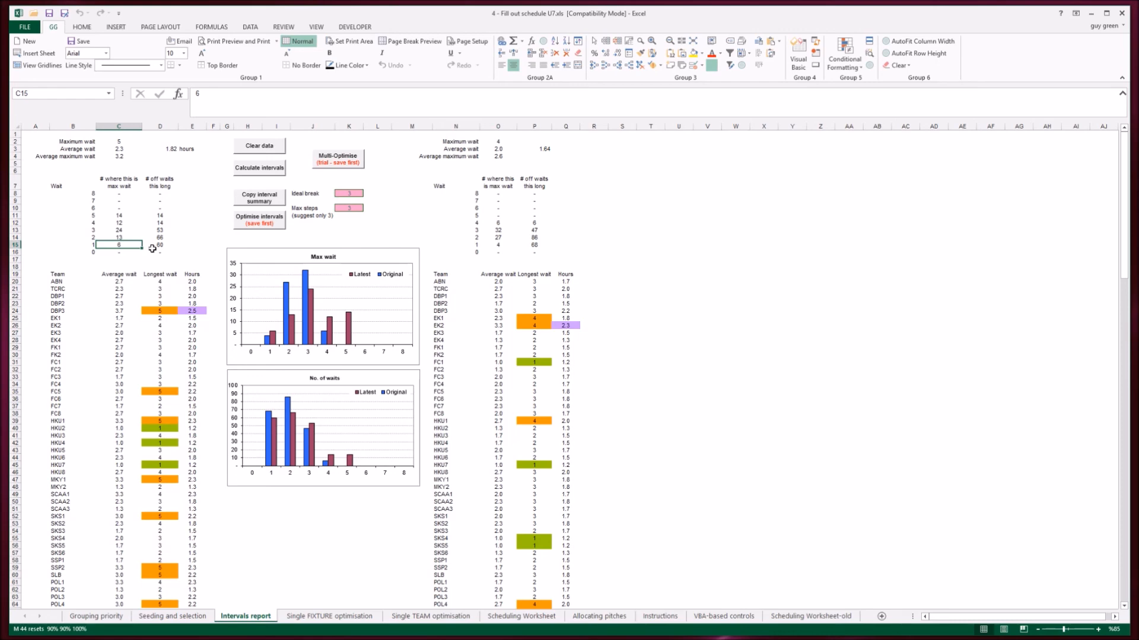
{"action": "key", "text": "ctrl+Page_Up"}
{"action": "key", "text": "ctrl+Page_Up"}
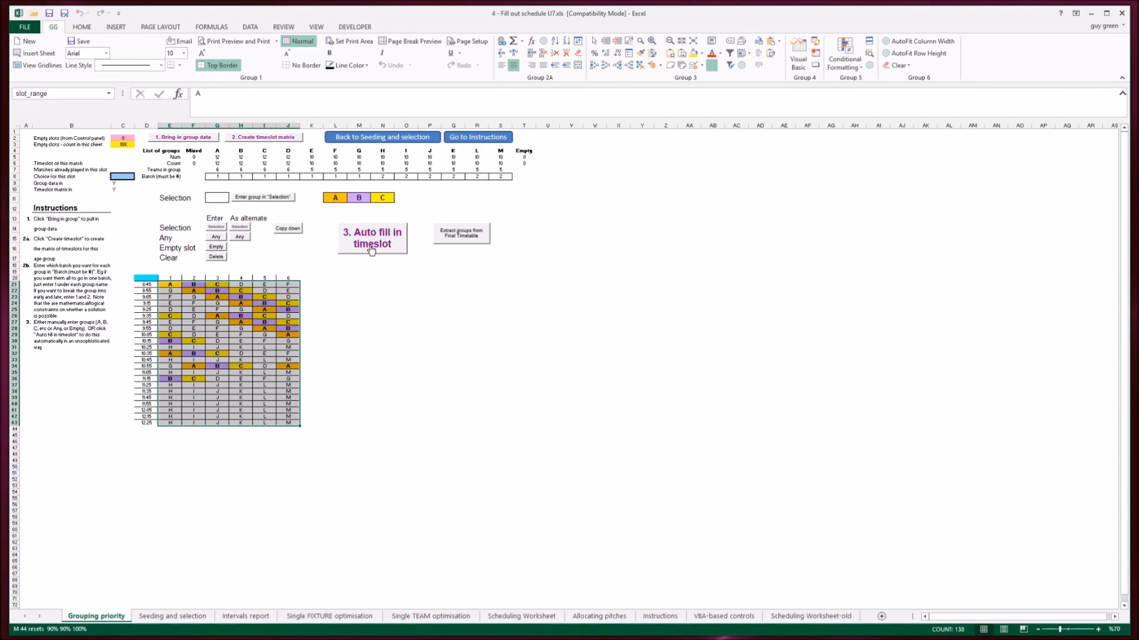
{"action": "left_click", "coordinate": [372, 250]}
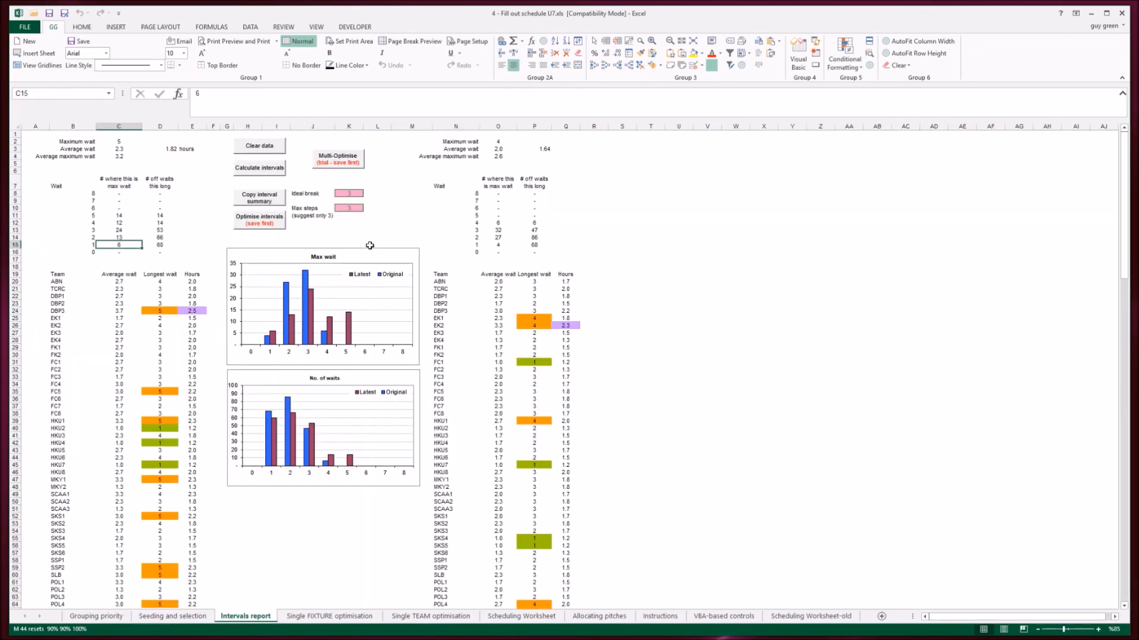
{"action": "left_click", "coordinate": [261, 224]}
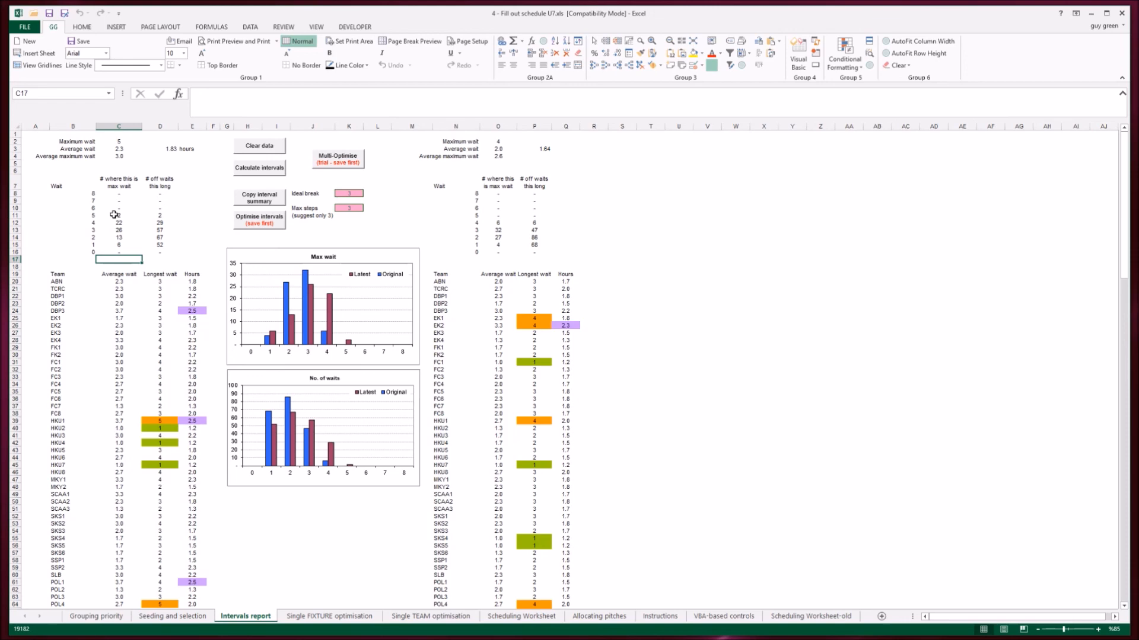
Update the data on the Single TEAM optimisation sheet and list the swap candidates that lengthen HKU2's day
{"action": "mouse_move", "coordinate": [302, 302]}
{"action": "key", "text": "ctrl+Page_Down"}
{"action": "key", "text": "ctrl+Page_Down"}
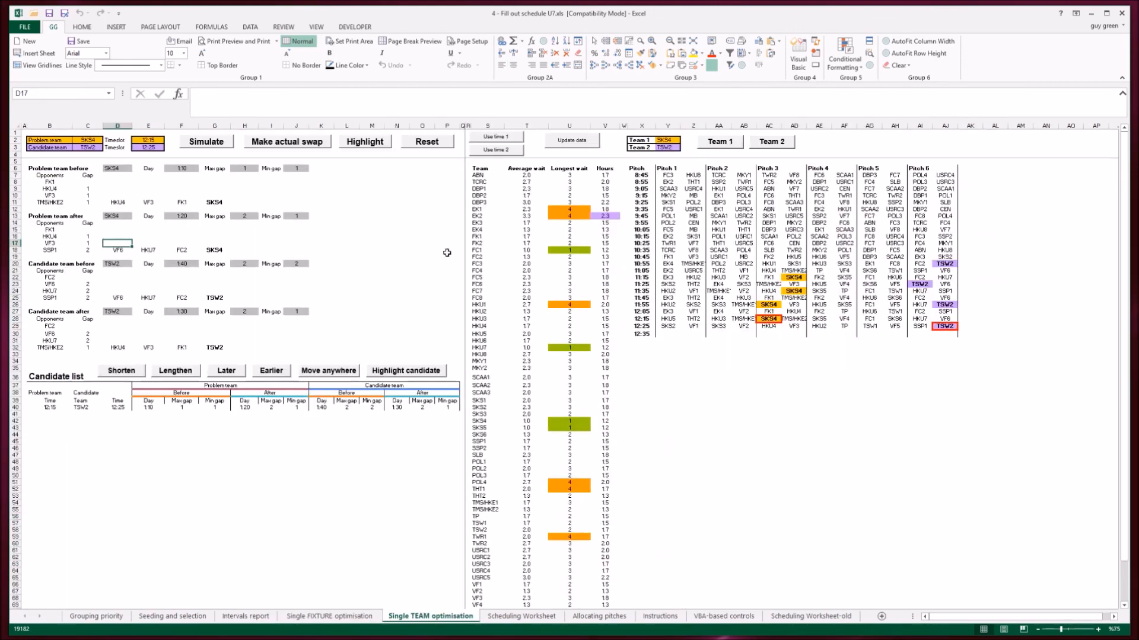
{"action": "left_click", "coordinate": [569, 142]}
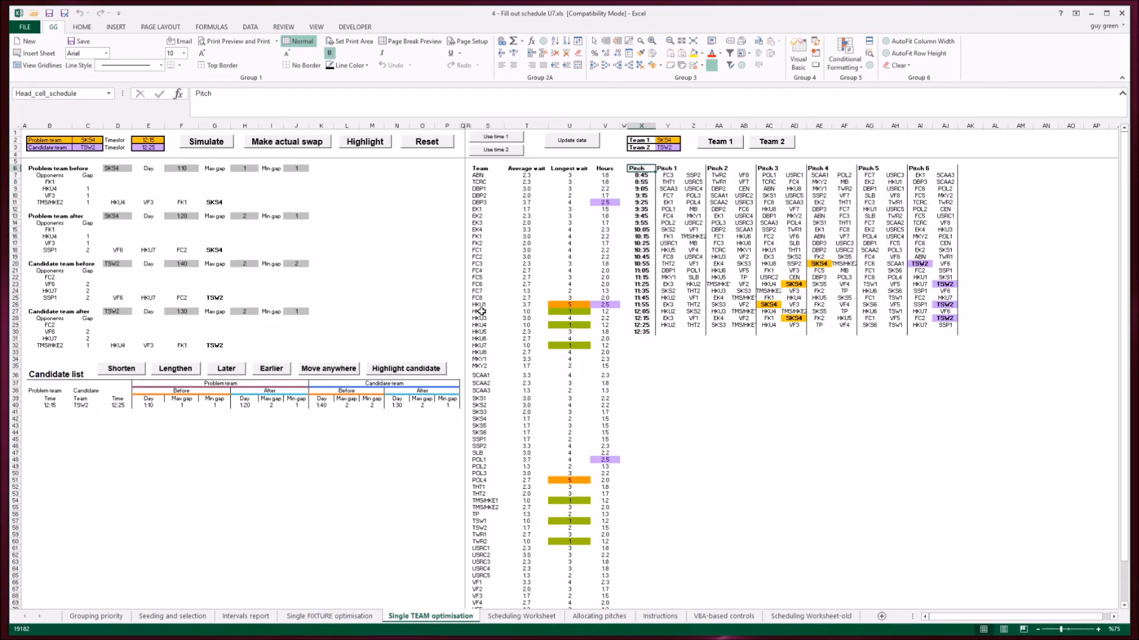
{"action": "left_click", "coordinate": [736, 144]}
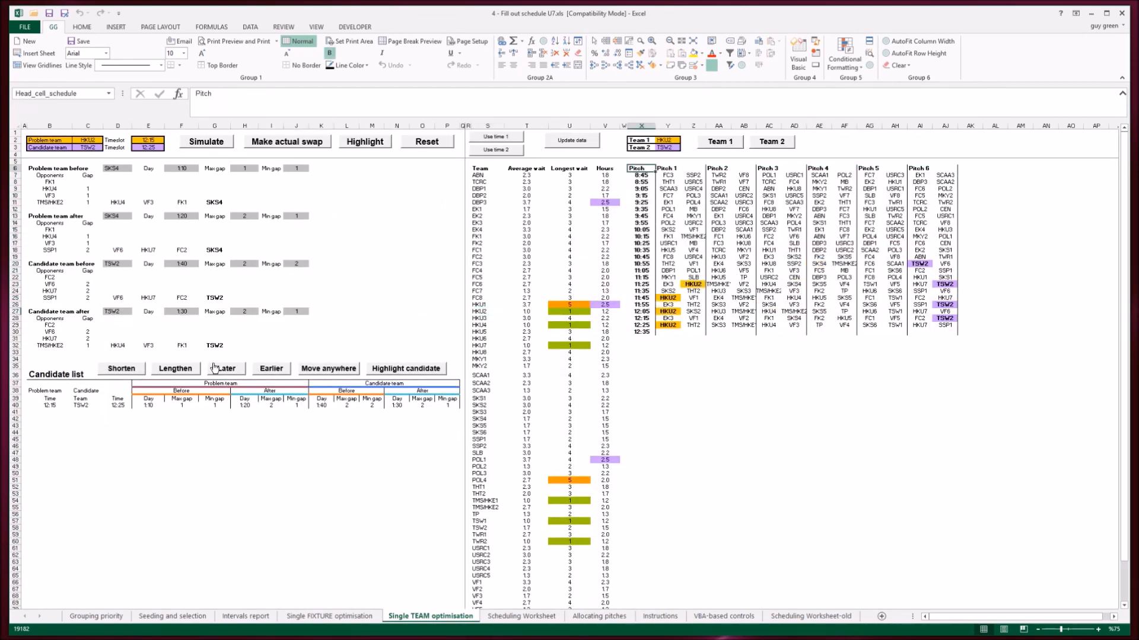
{"action": "left_click", "coordinate": [175, 369]}
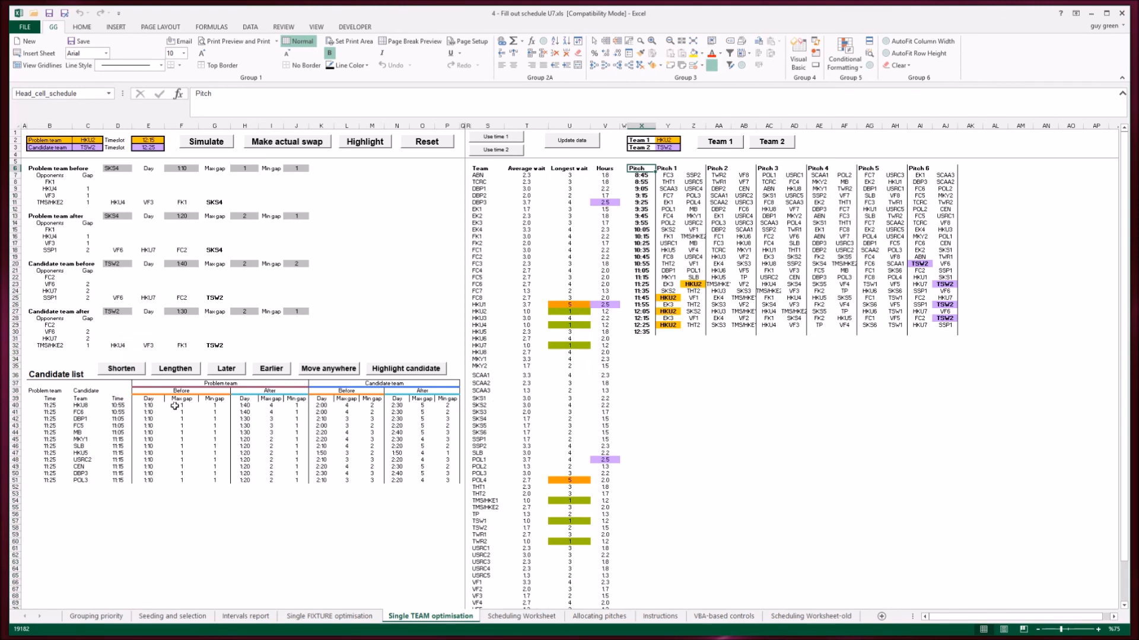
Examine the day lengths and gaps before and after each candidate swap for HKU2 and its candidate teams
{"action": "left_click", "coordinate": [256, 409]}
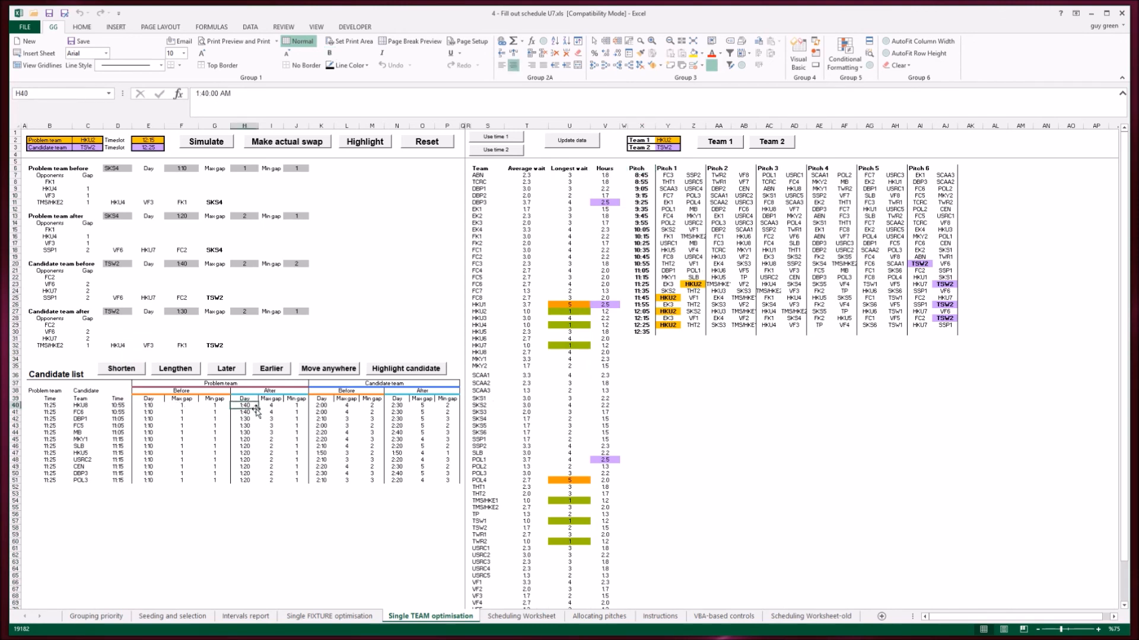
{"action": "key", "text": "Right"}
{"action": "key", "text": "Right"}
{"action": "key", "text": "Right"}
{"action": "key", "text": "Down"}
{"action": "key", "text": "Down"}
{"action": "key", "text": "Down"}
{"action": "key", "text": "Down"}
{"action": "key", "text": "Down"}
{"action": "key", "text": "Down"}
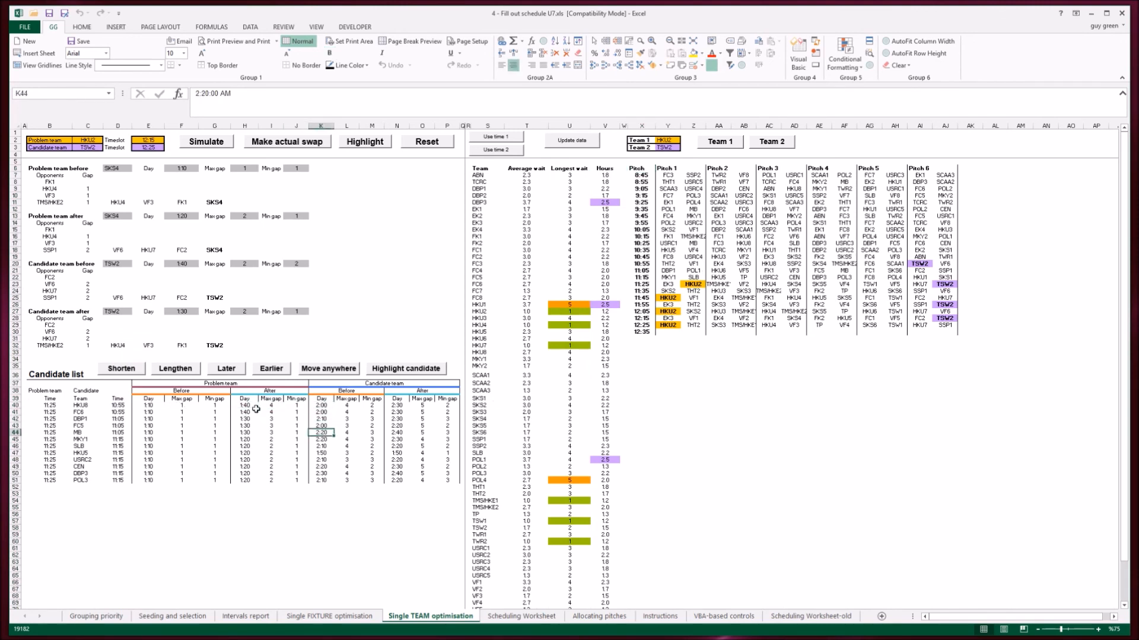
{"action": "key", "text": "Down"}
{"action": "key", "text": "Left"}
{"action": "key", "text": "Left"}
{"action": "key", "text": "Left"}
{"action": "key", "text": "Left"}
{"action": "key", "text": "Left"}
{"action": "key", "text": "Left"}
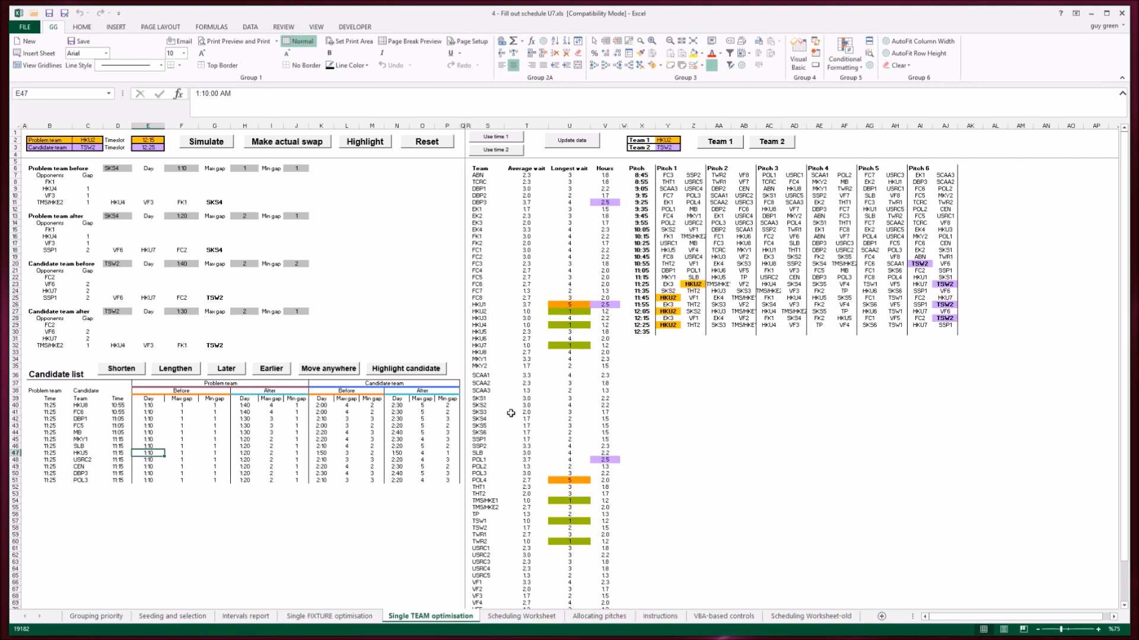
Make HKU7 the problem team and list the swap candidates that lengthen its day
{"action": "left_click", "coordinate": [506, 345]}
{"action": "key", "text": "Left"}
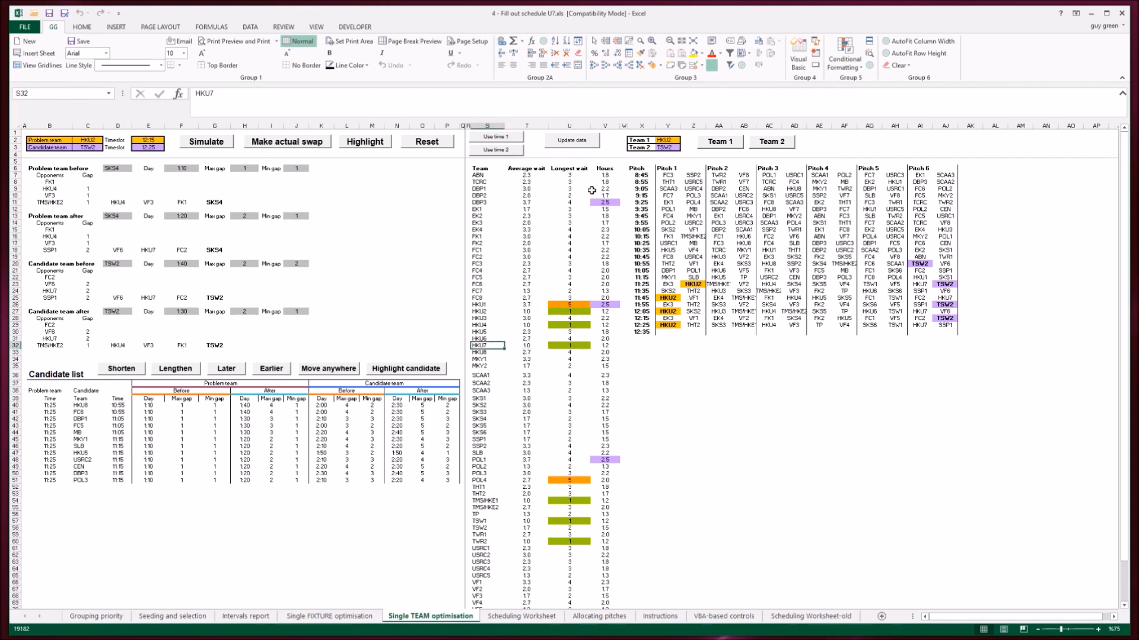
{"action": "left_click", "coordinate": [717, 142]}
{"action": "left_click", "coordinate": [166, 370]}
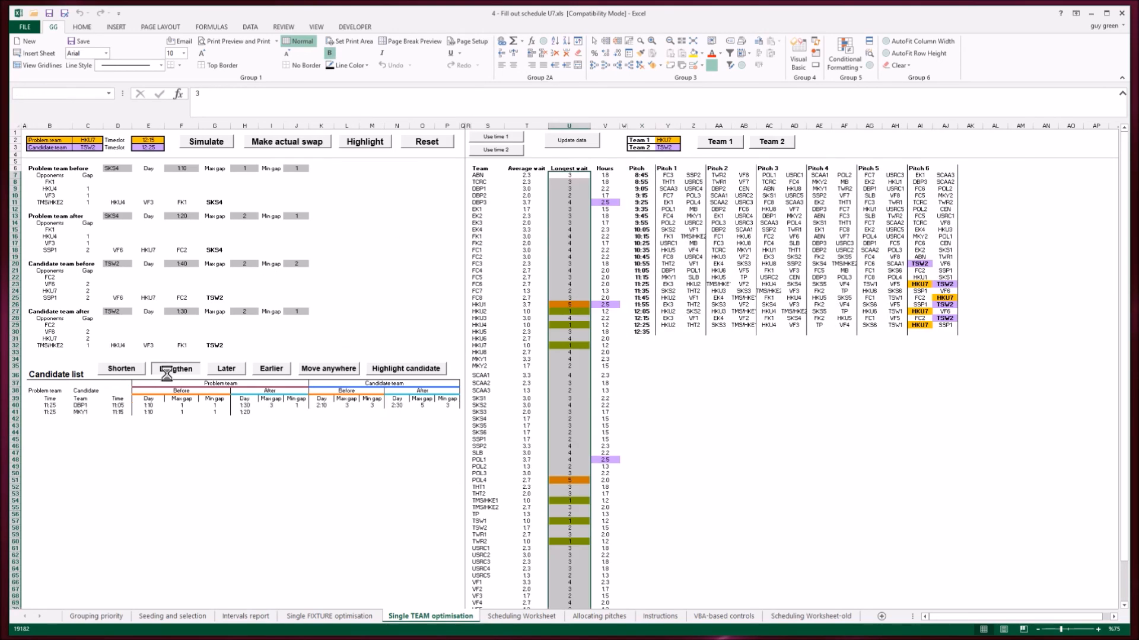